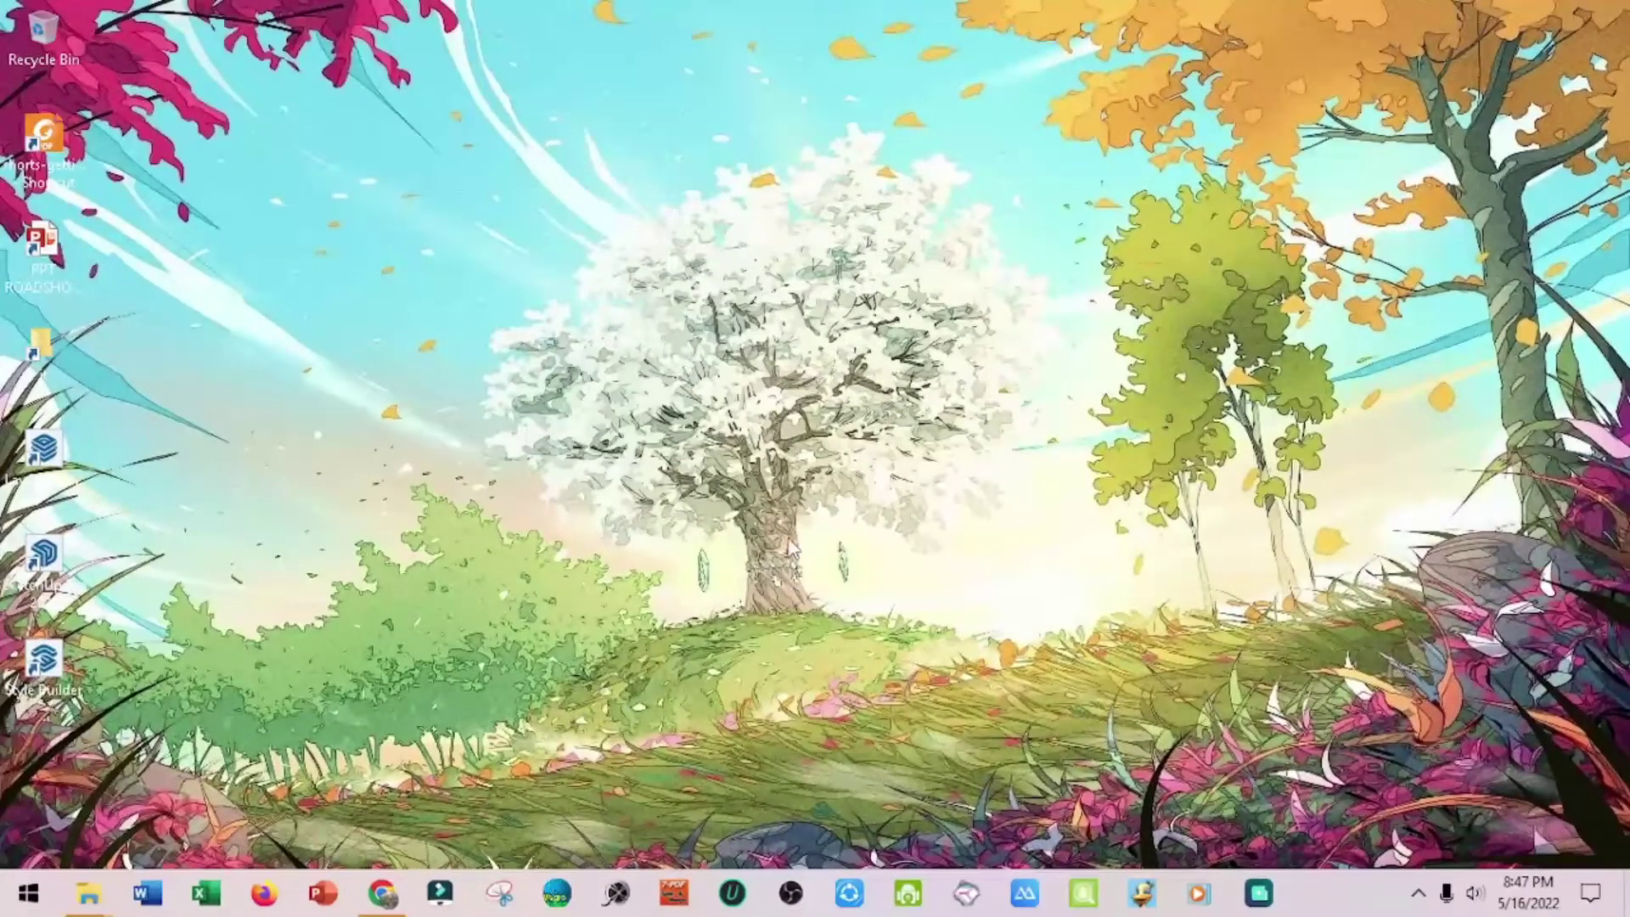
# Step: Bring the Chrome window with the YouTube channel's videos page to the front
pyautogui.click(388, 902)
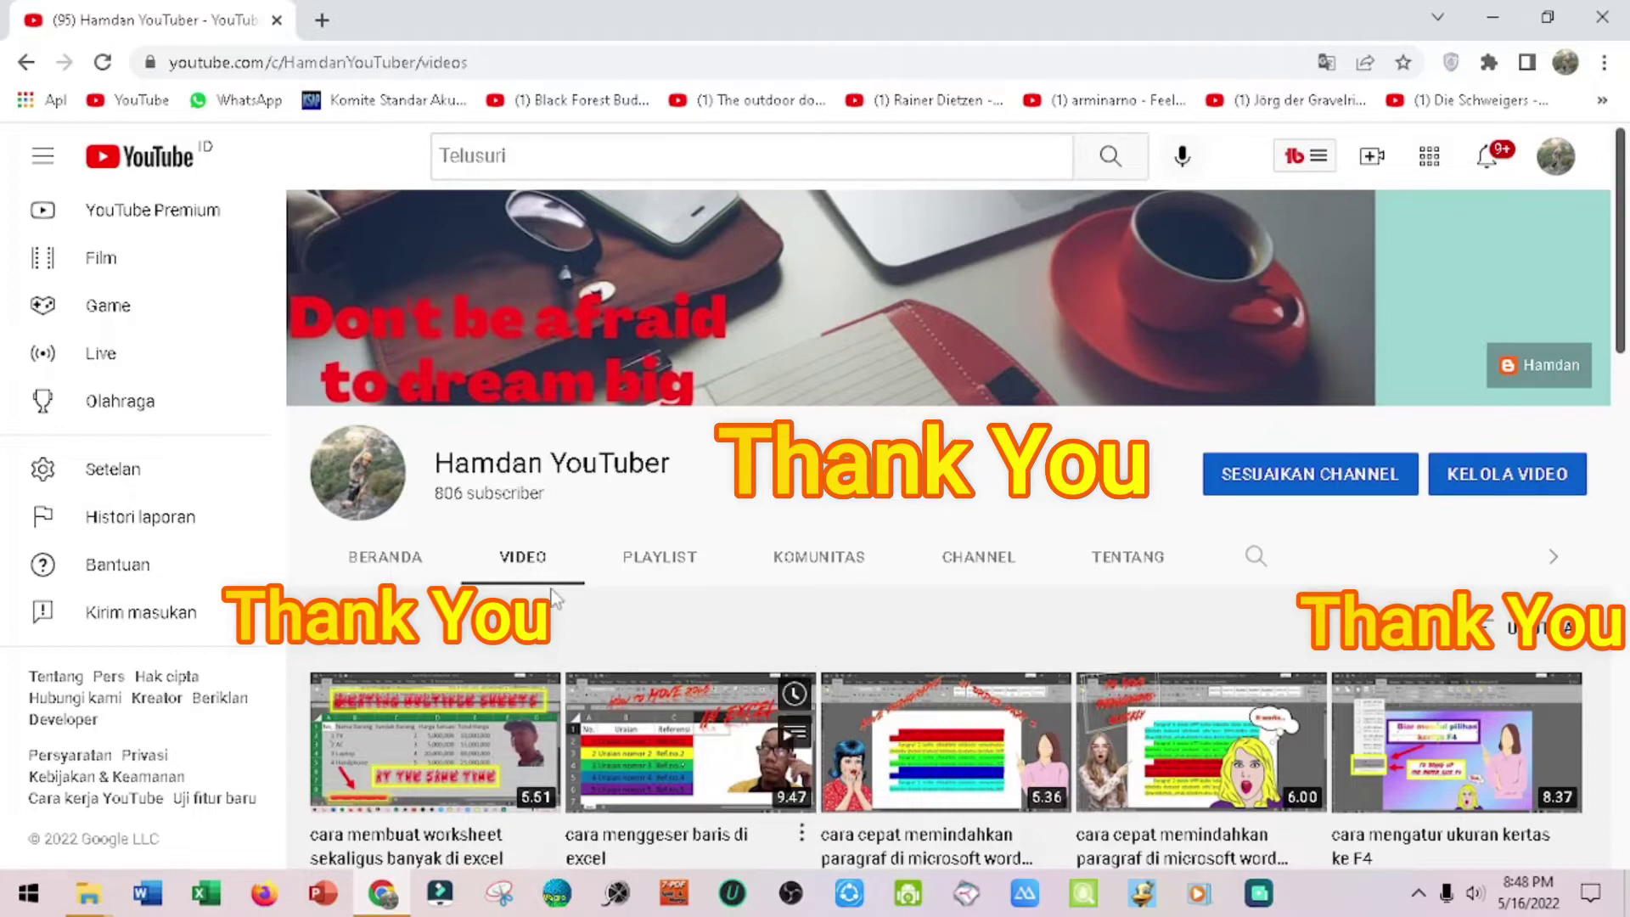
# Step: Switch from YouTube to Excel's start screen
pyautogui.click(208, 904)
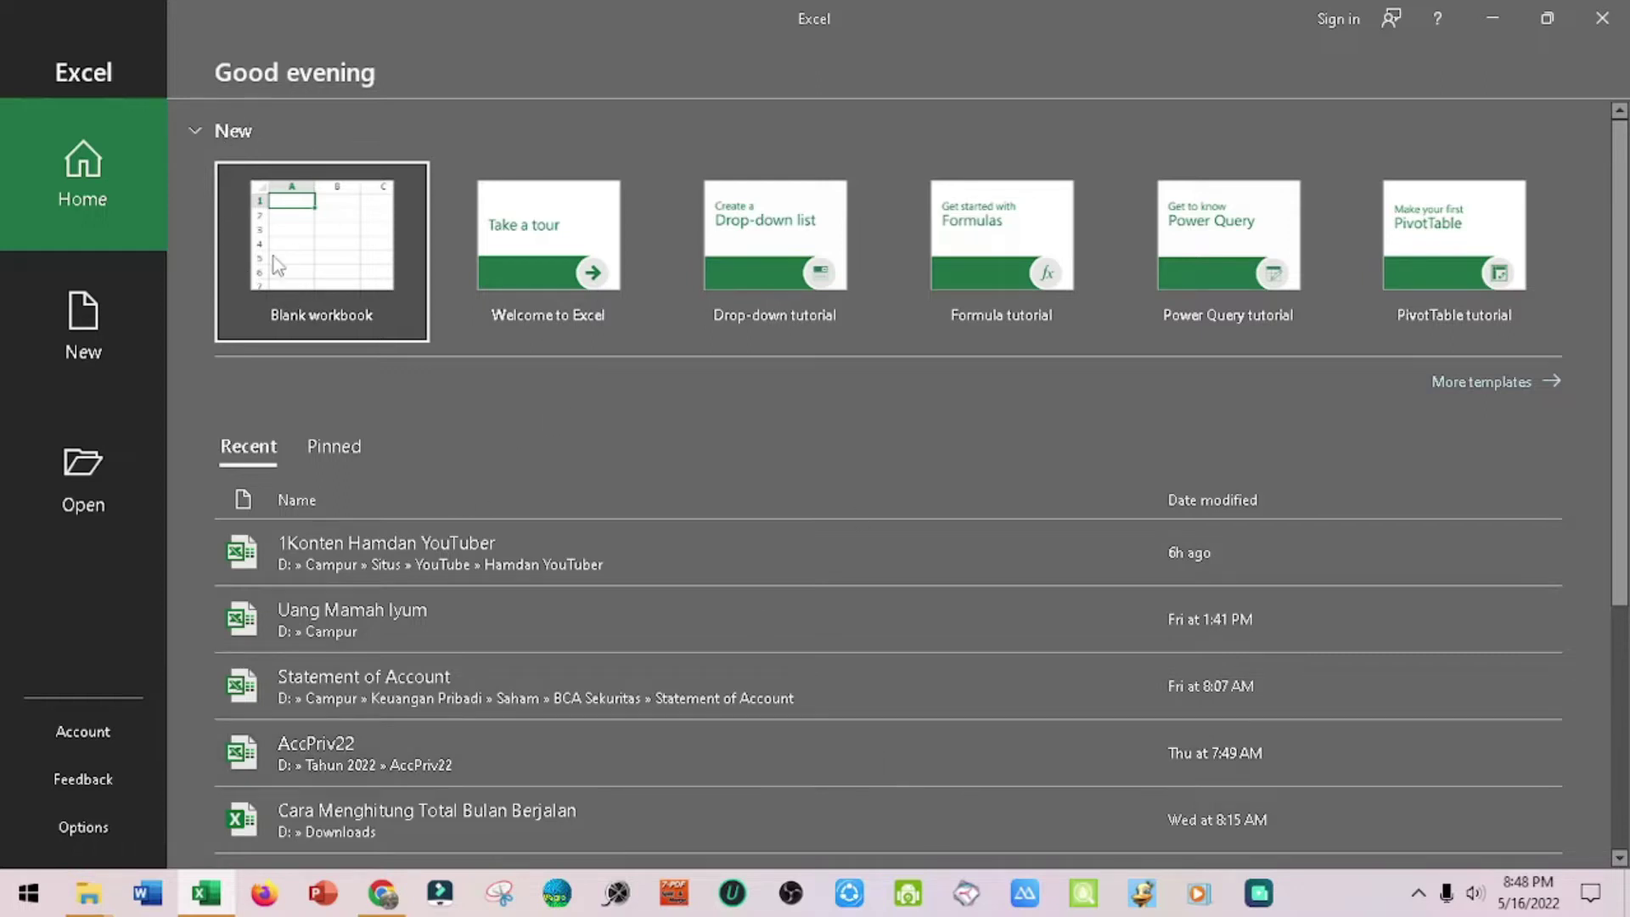
# Step: Create a blank workbook titled 'cara membuat penomoran di excel secara otomatis' in cell A1
pyautogui.click(304, 259)
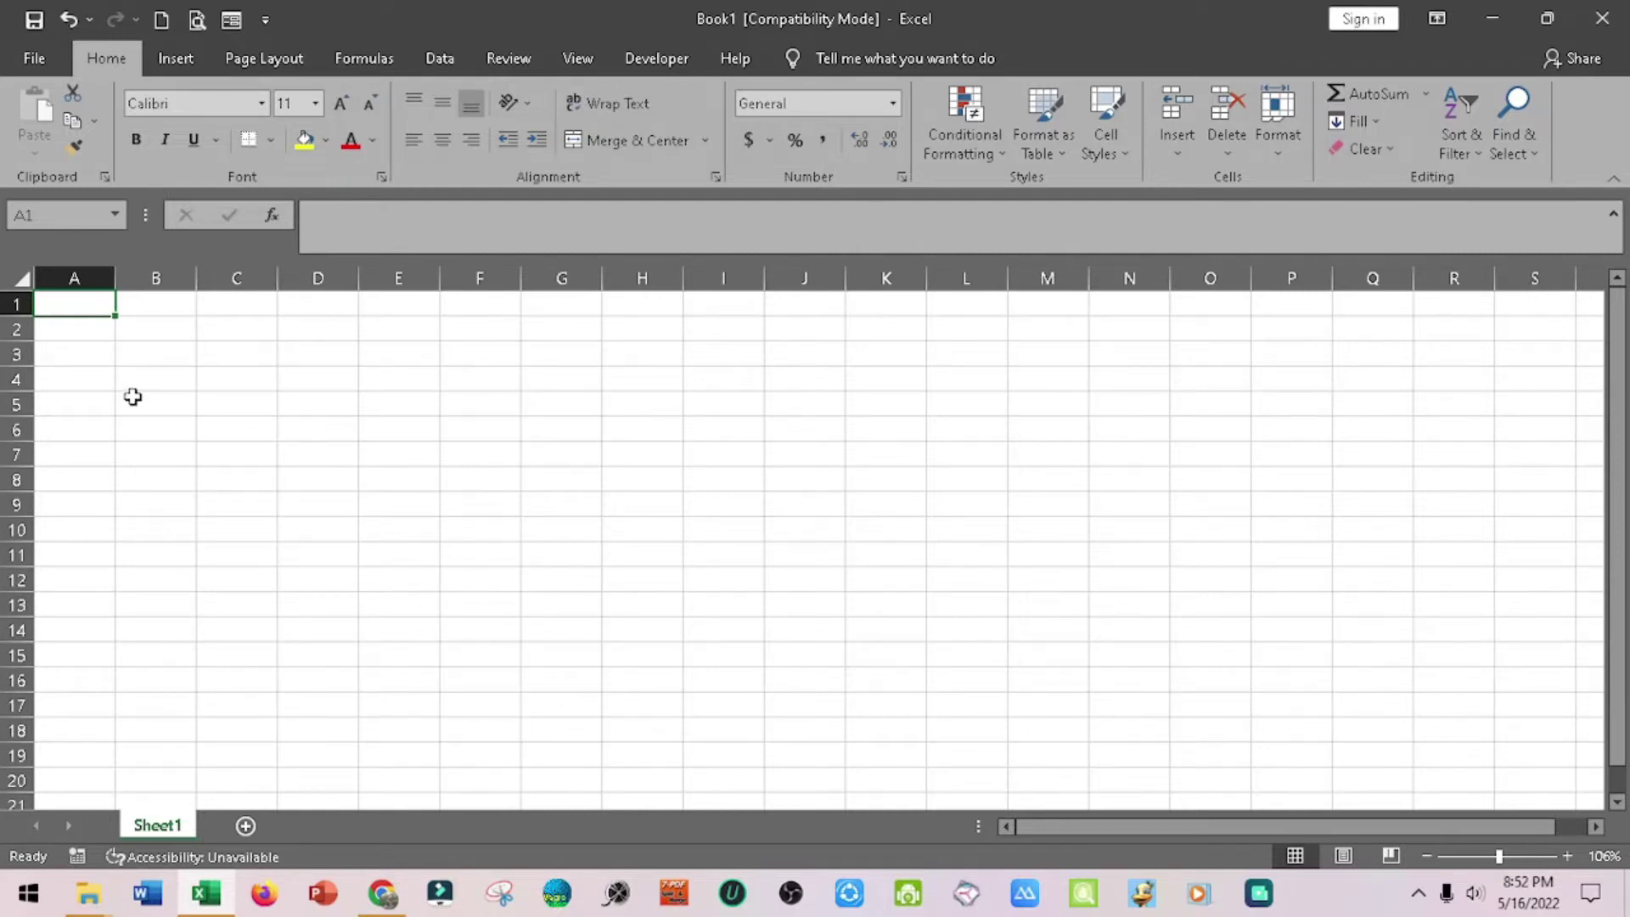
pyautogui.write('cara mem')
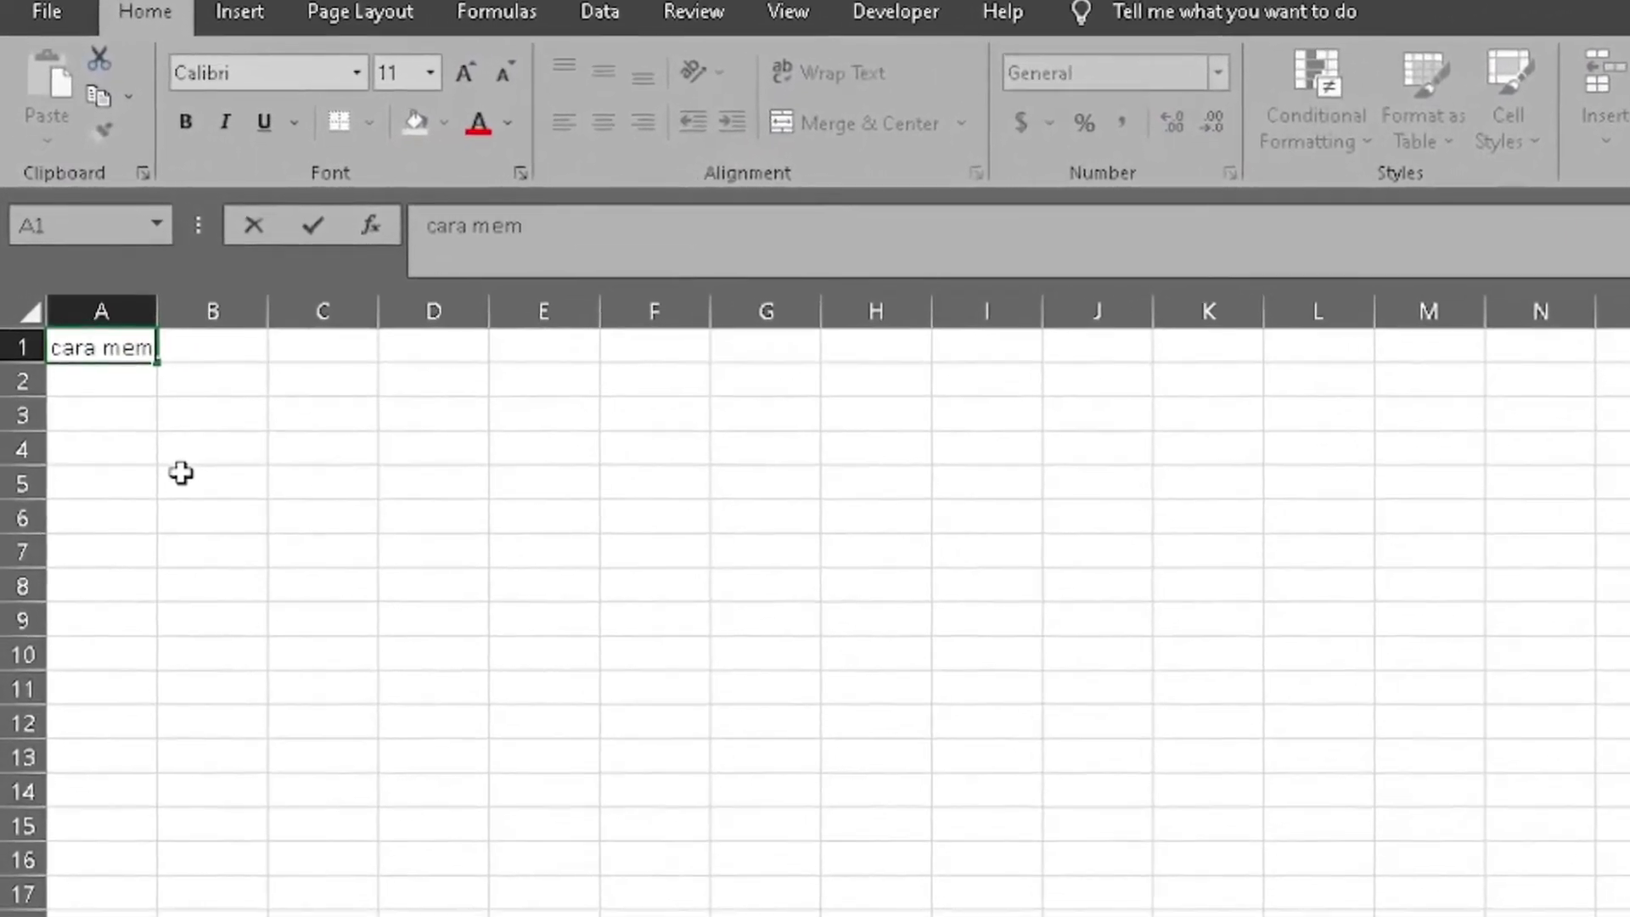
pyautogui.write('bua')
pyautogui.write('t peno')
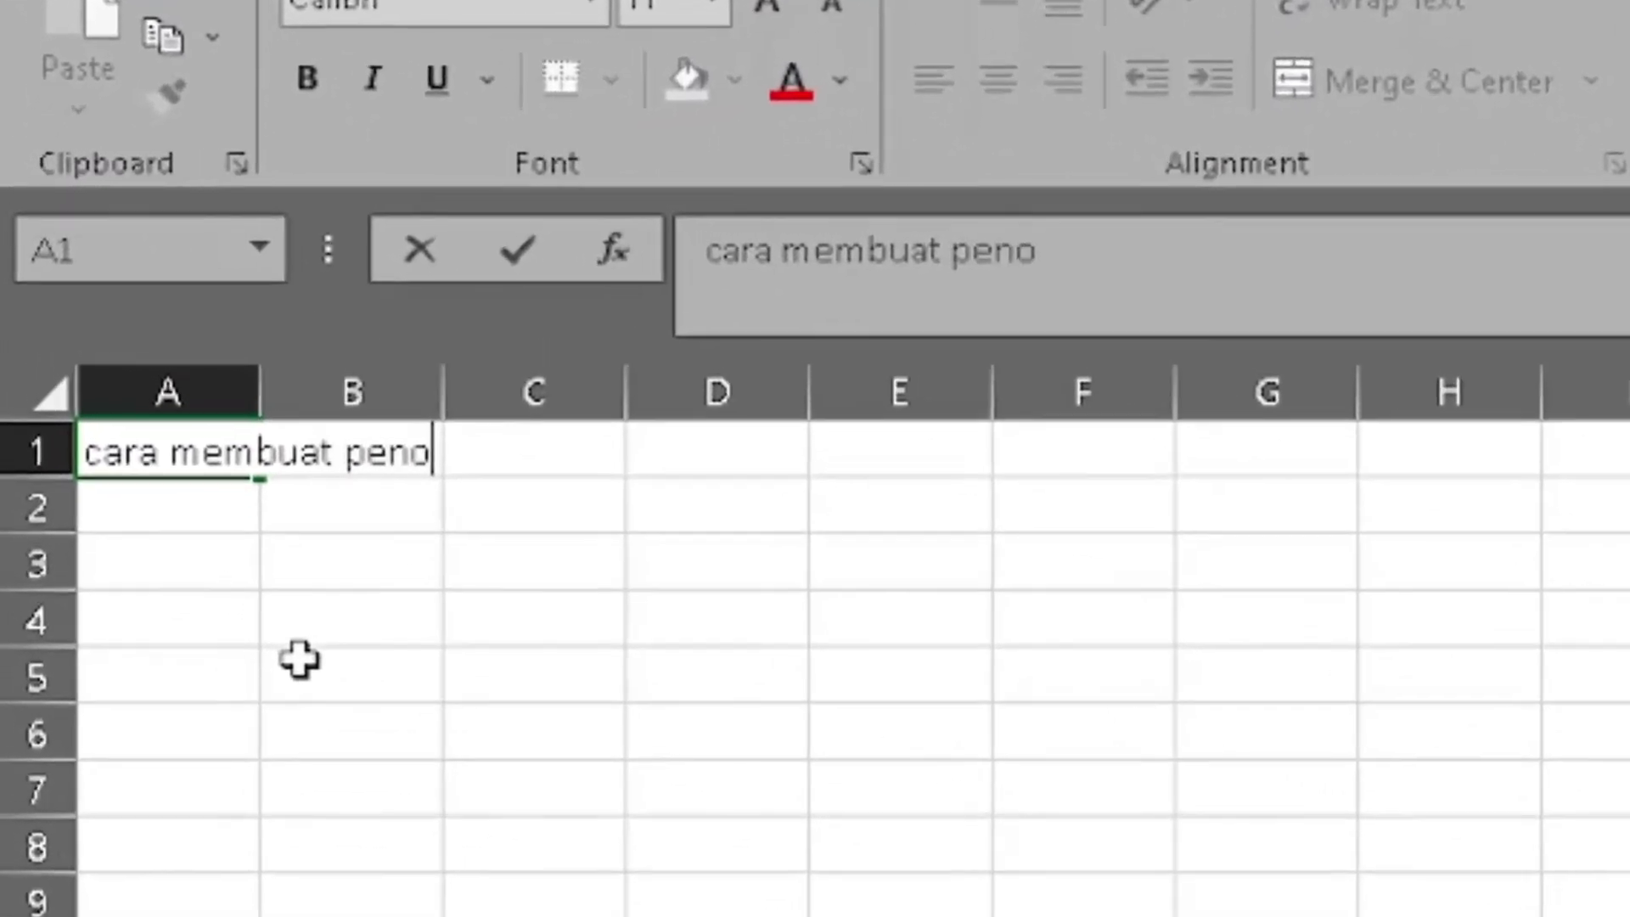
pyautogui.write('mora')
pyautogui.write('n ')
pyautogui.write('di excel s')
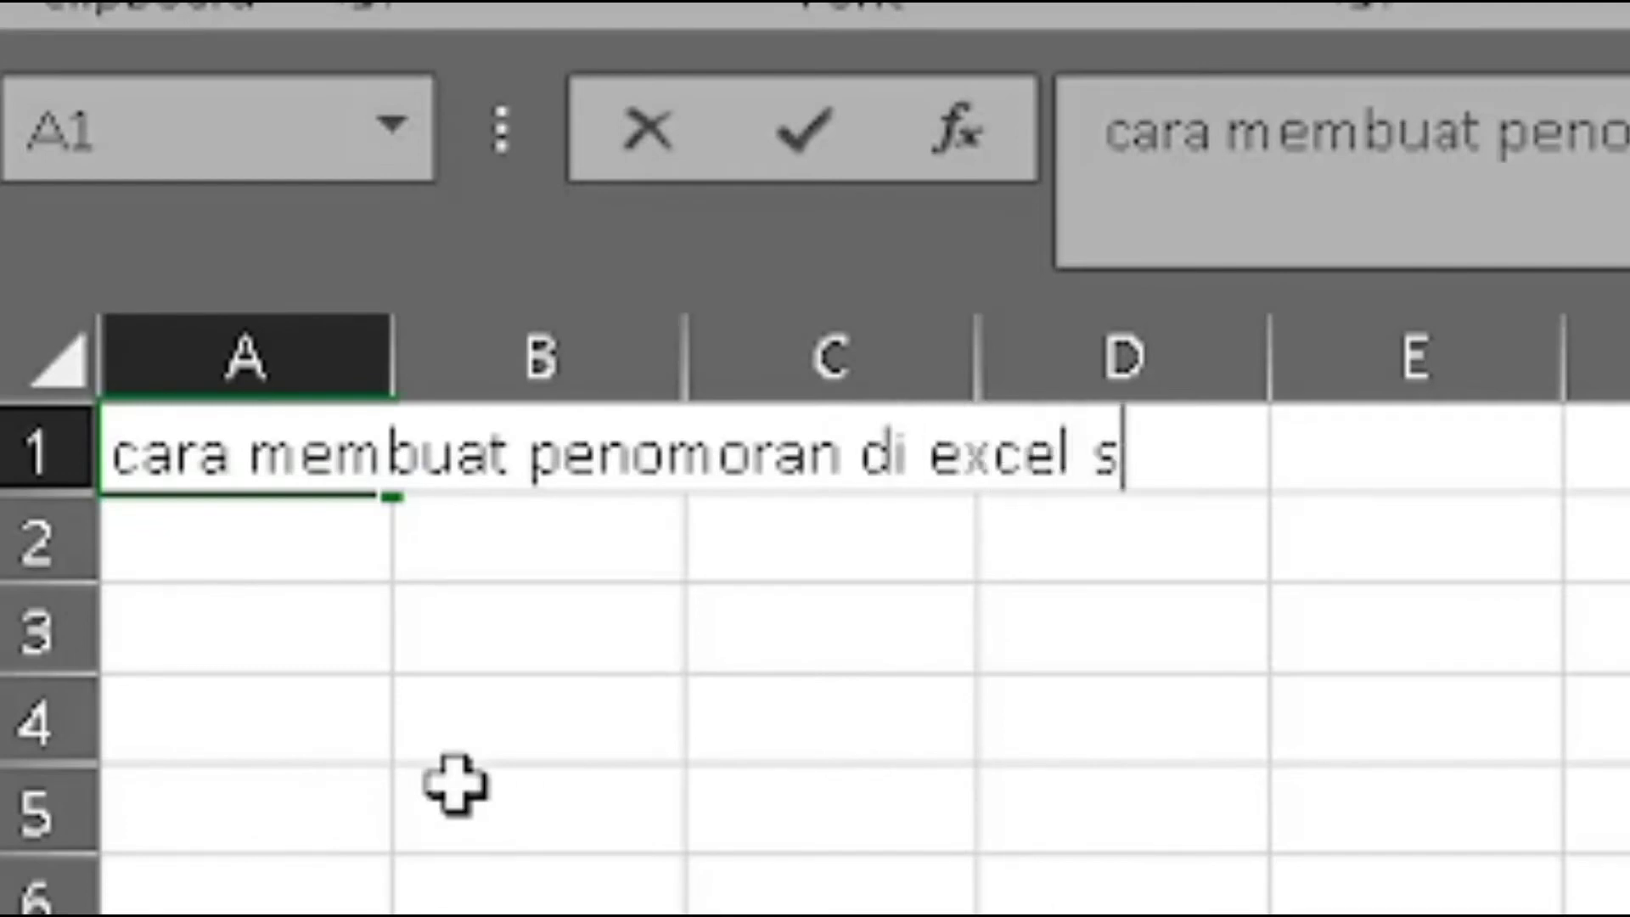
pyautogui.write('ecara otomati')
pyautogui.write('s')
pyautogui.press('Return')
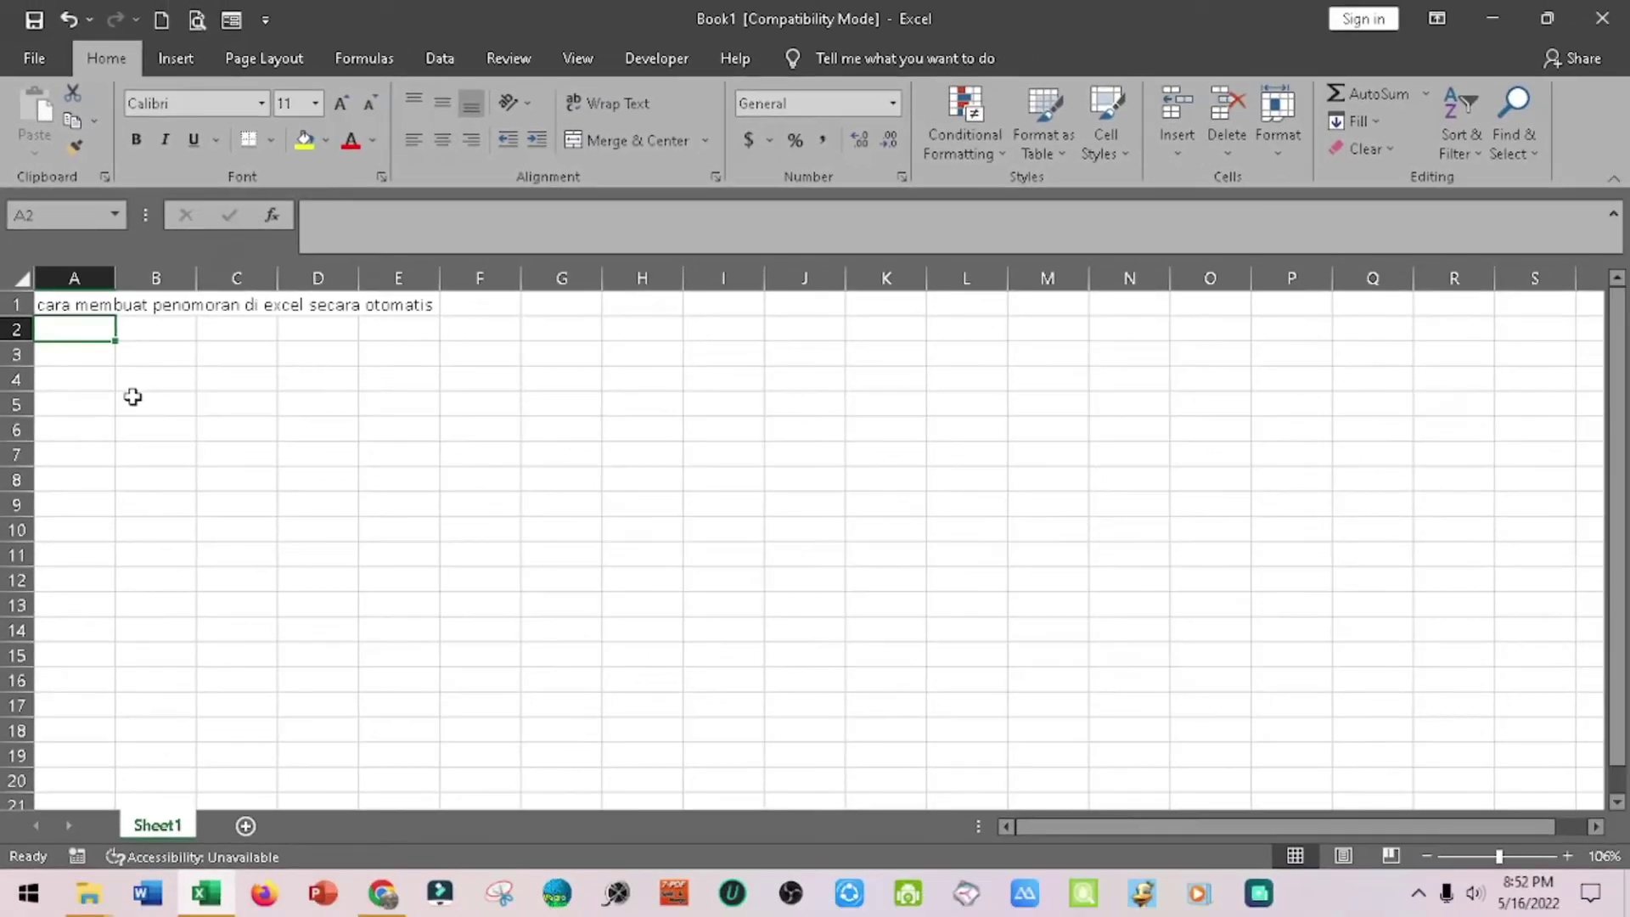
# Step: Enter the heading 'No.' in cell A3
pyautogui.write('No')
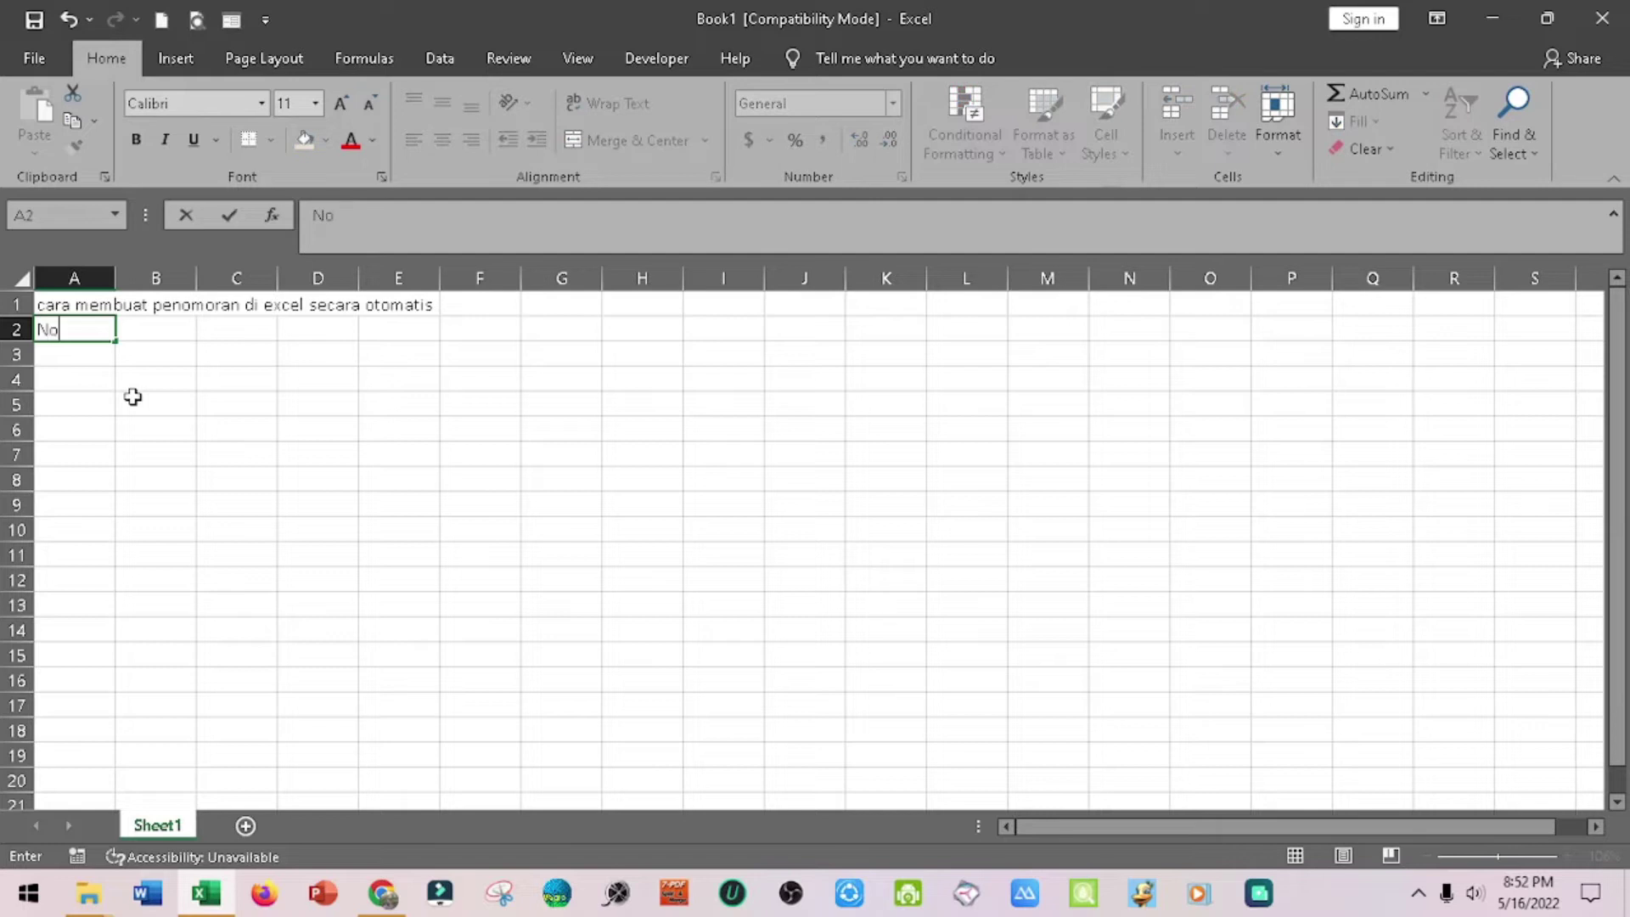
pyautogui.press('Escape')
pyautogui.press('Down')
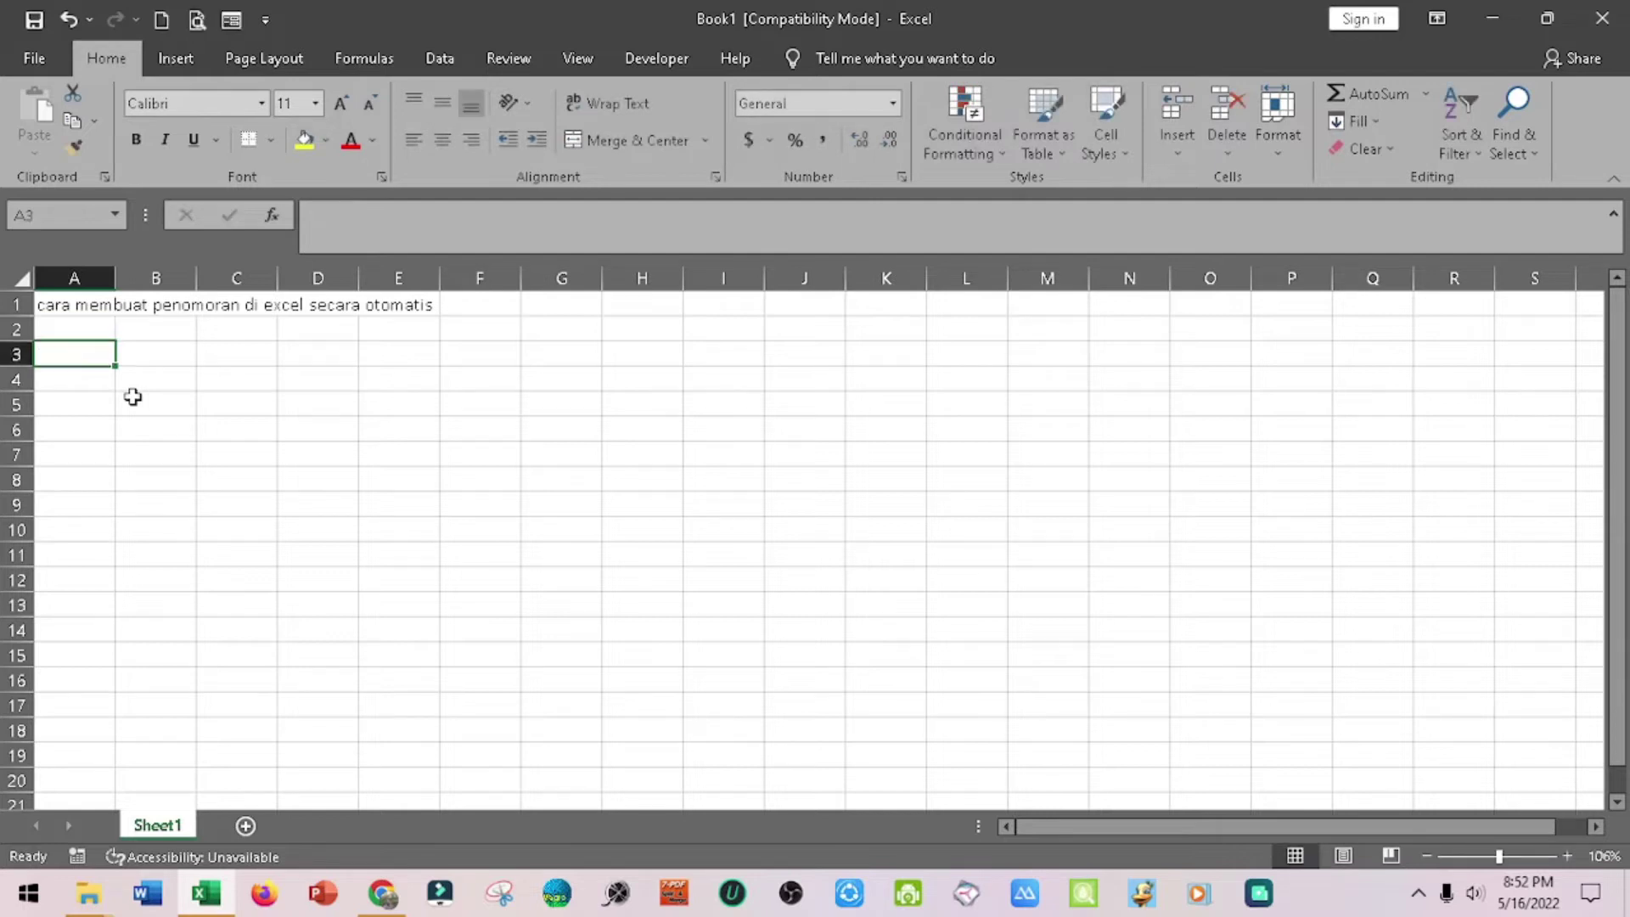
pyautogui.write('No.')
pyautogui.press('Return')
# Step: Type the numbers 1 through 15 by hand down A4:A18
pyautogui.write('1')
pyautogui.click(92, 422)
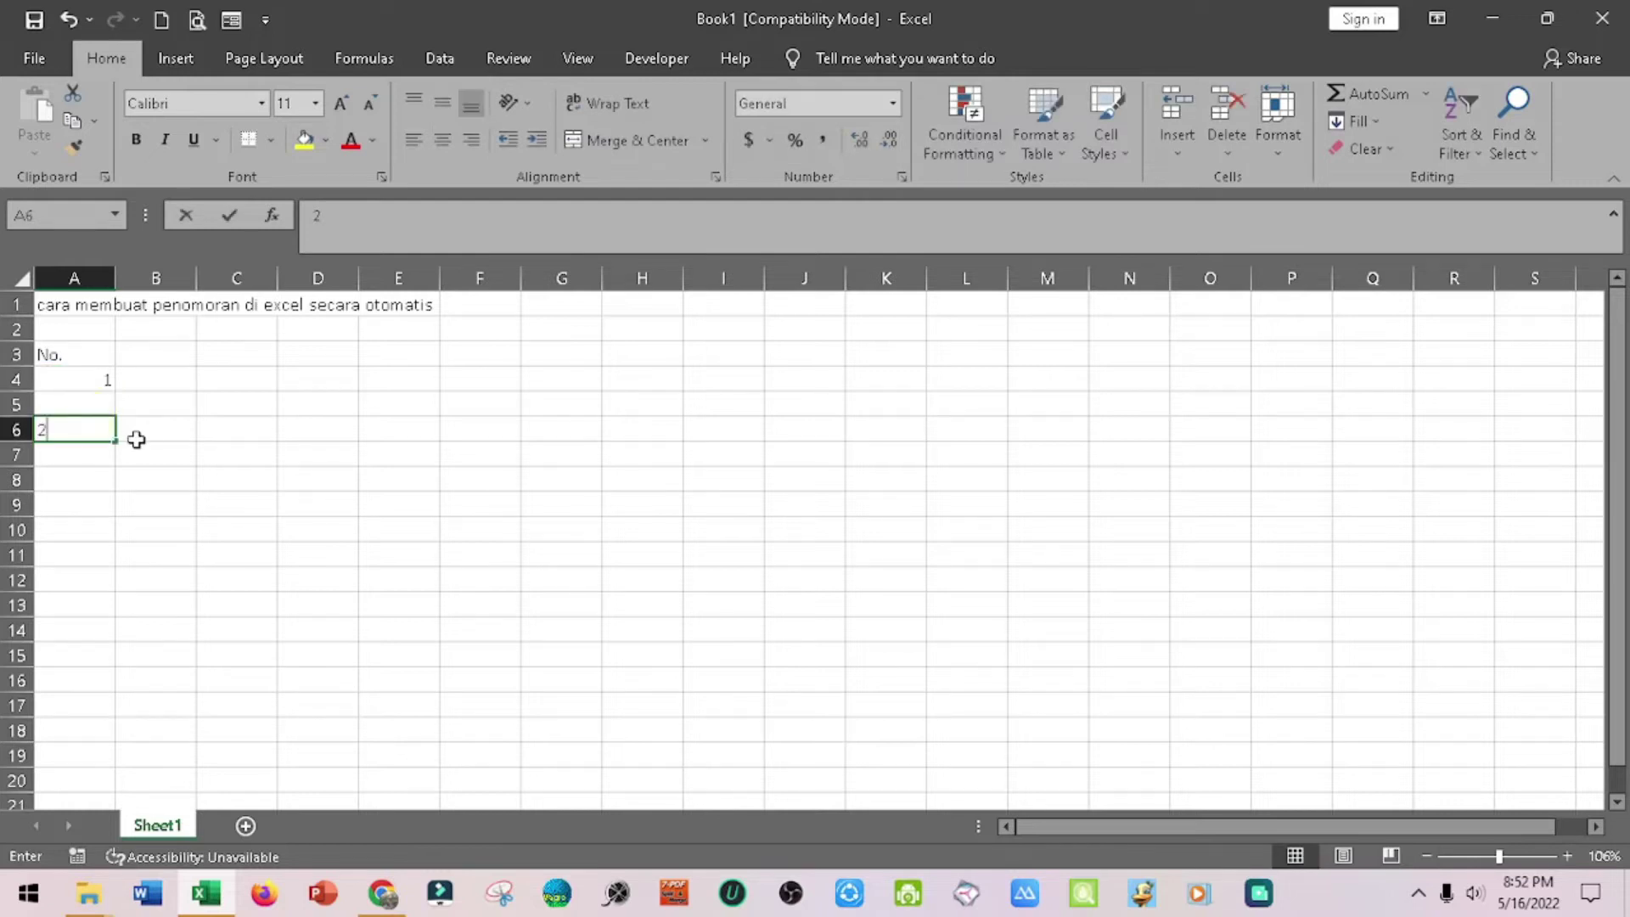
pyautogui.press('Up')
pyautogui.write('2')
pyautogui.press('Return')
pyautogui.write('3')
pyautogui.press('Return')
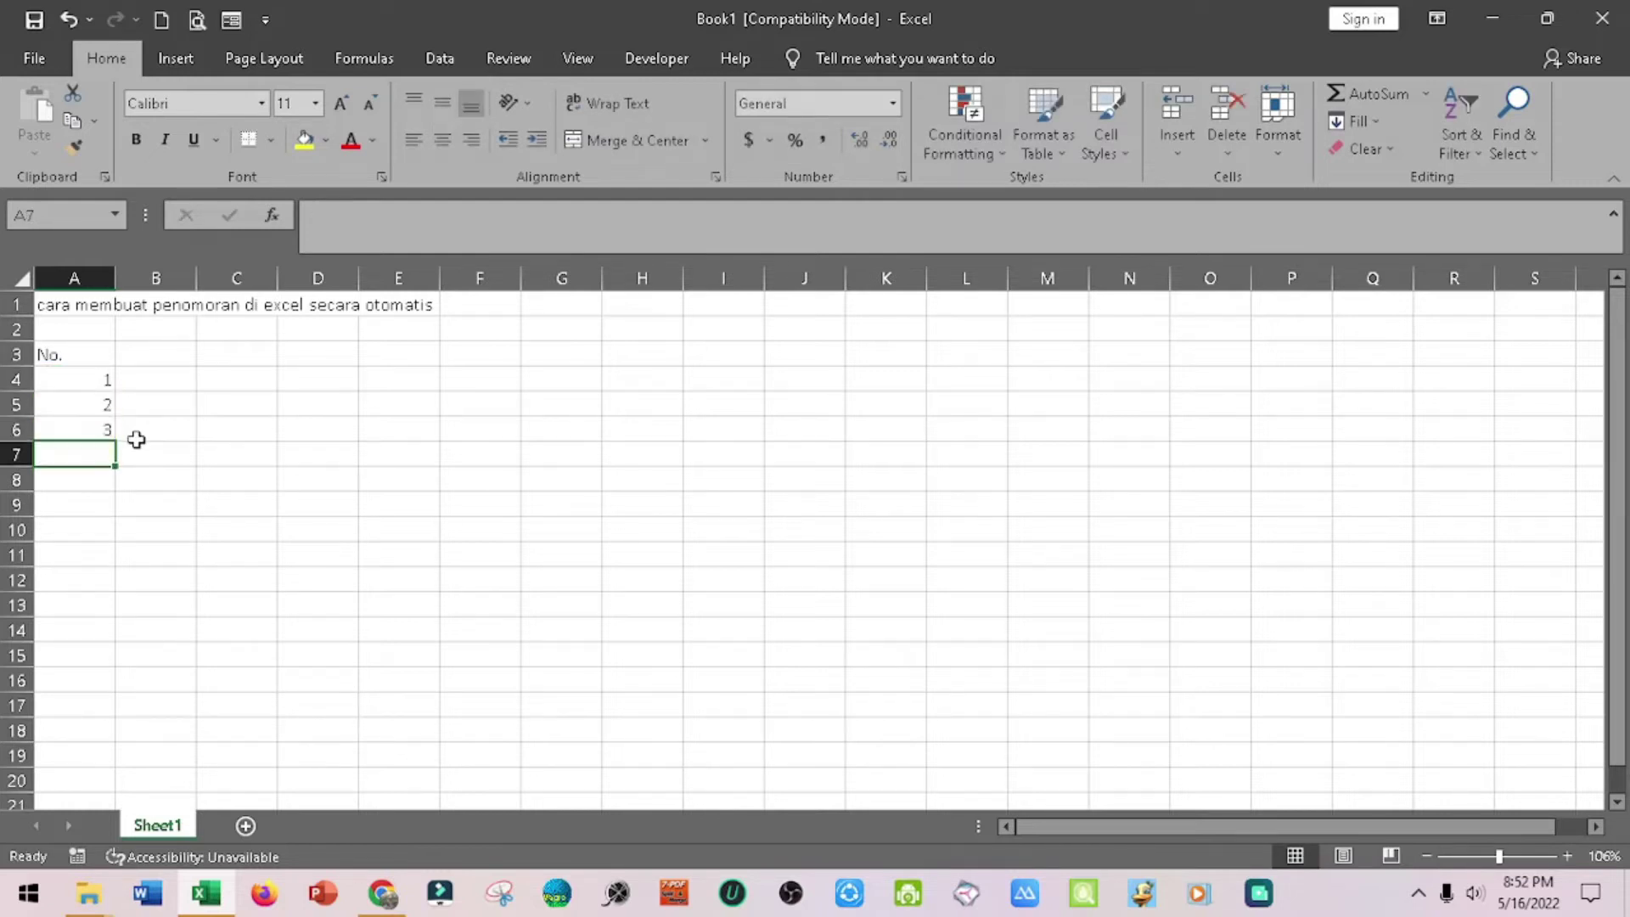
pyautogui.write('4')
pyautogui.press('Return')
pyautogui.write('5')
pyautogui.press('Return')
pyautogui.write('6')
pyautogui.press('Return')
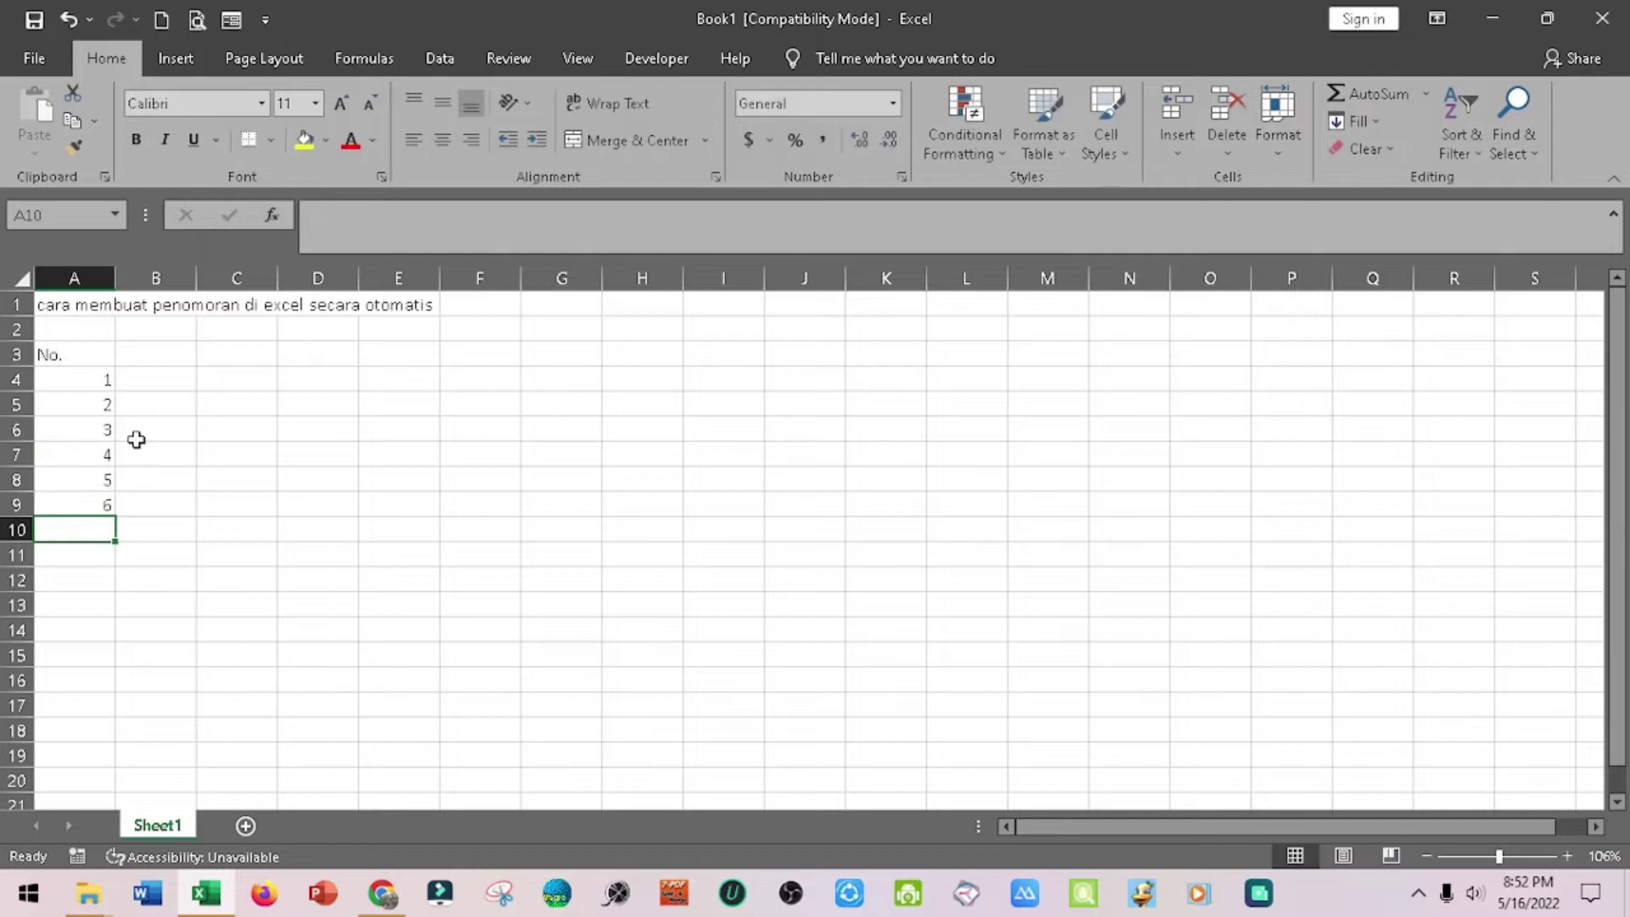
pyautogui.write('7')
pyautogui.press('Return')
pyautogui.write('8')
pyautogui.press('Return')
pyautogui.write('9')
pyautogui.press('Return')
pyautogui.write('10')
pyautogui.press('Return')
pyautogui.write('11')
pyautogui.press('Return')
pyautogui.write('12')
pyautogui.press('Return')
pyautogui.write('13')
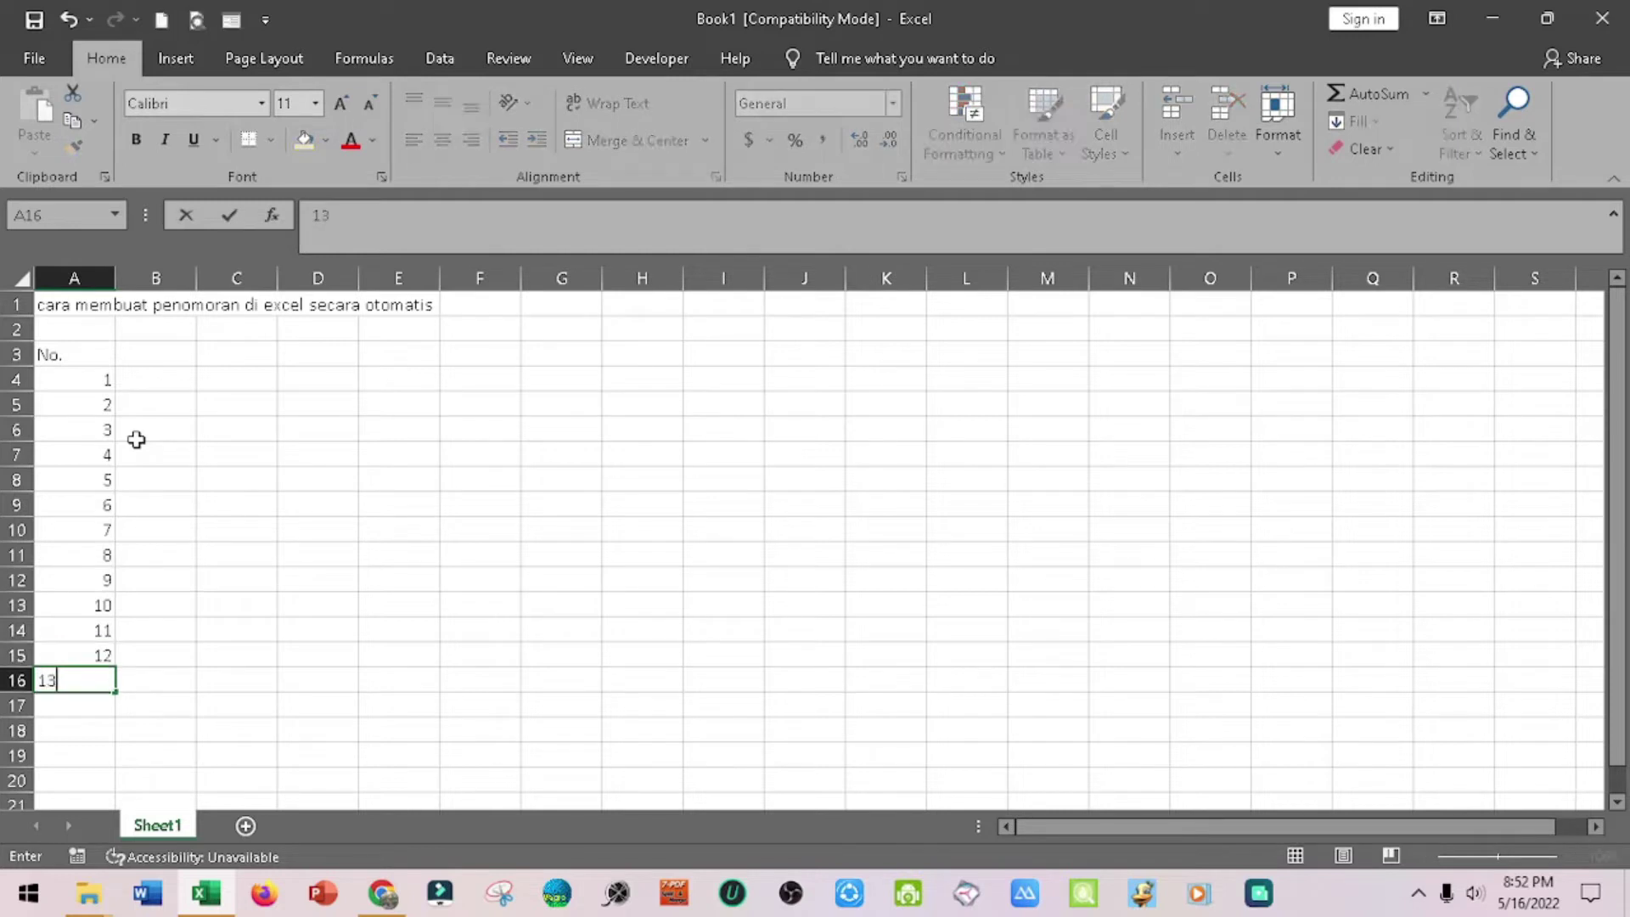
pyautogui.press('Return')
pyautogui.write('14')
pyautogui.press('Return')
pyautogui.write('1')
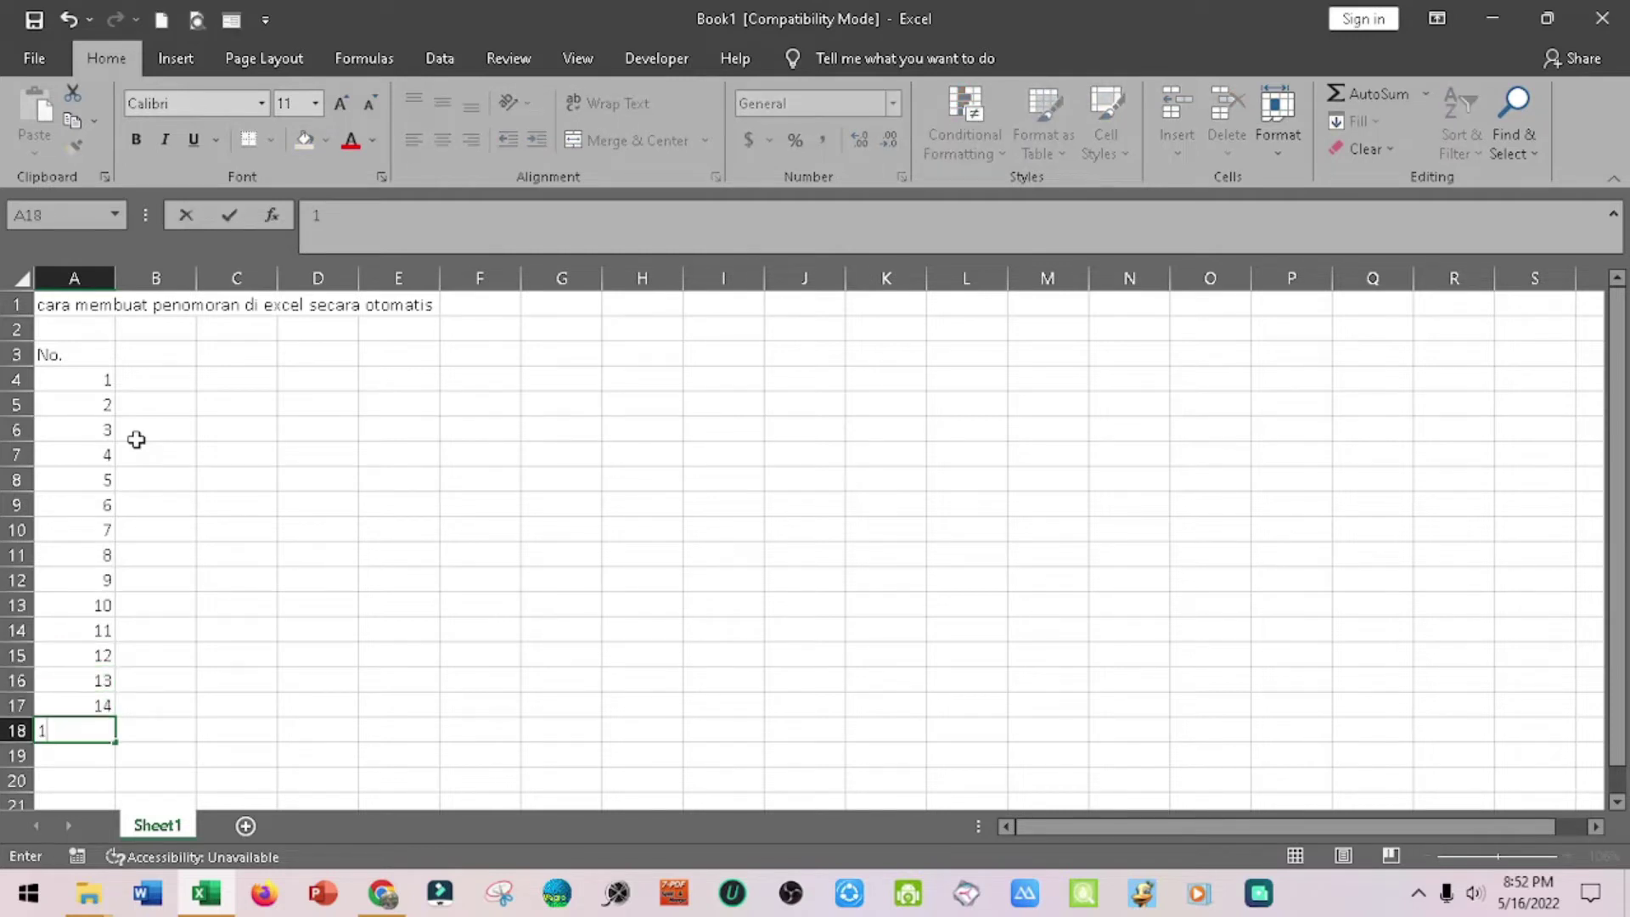
pyautogui.press('Up')
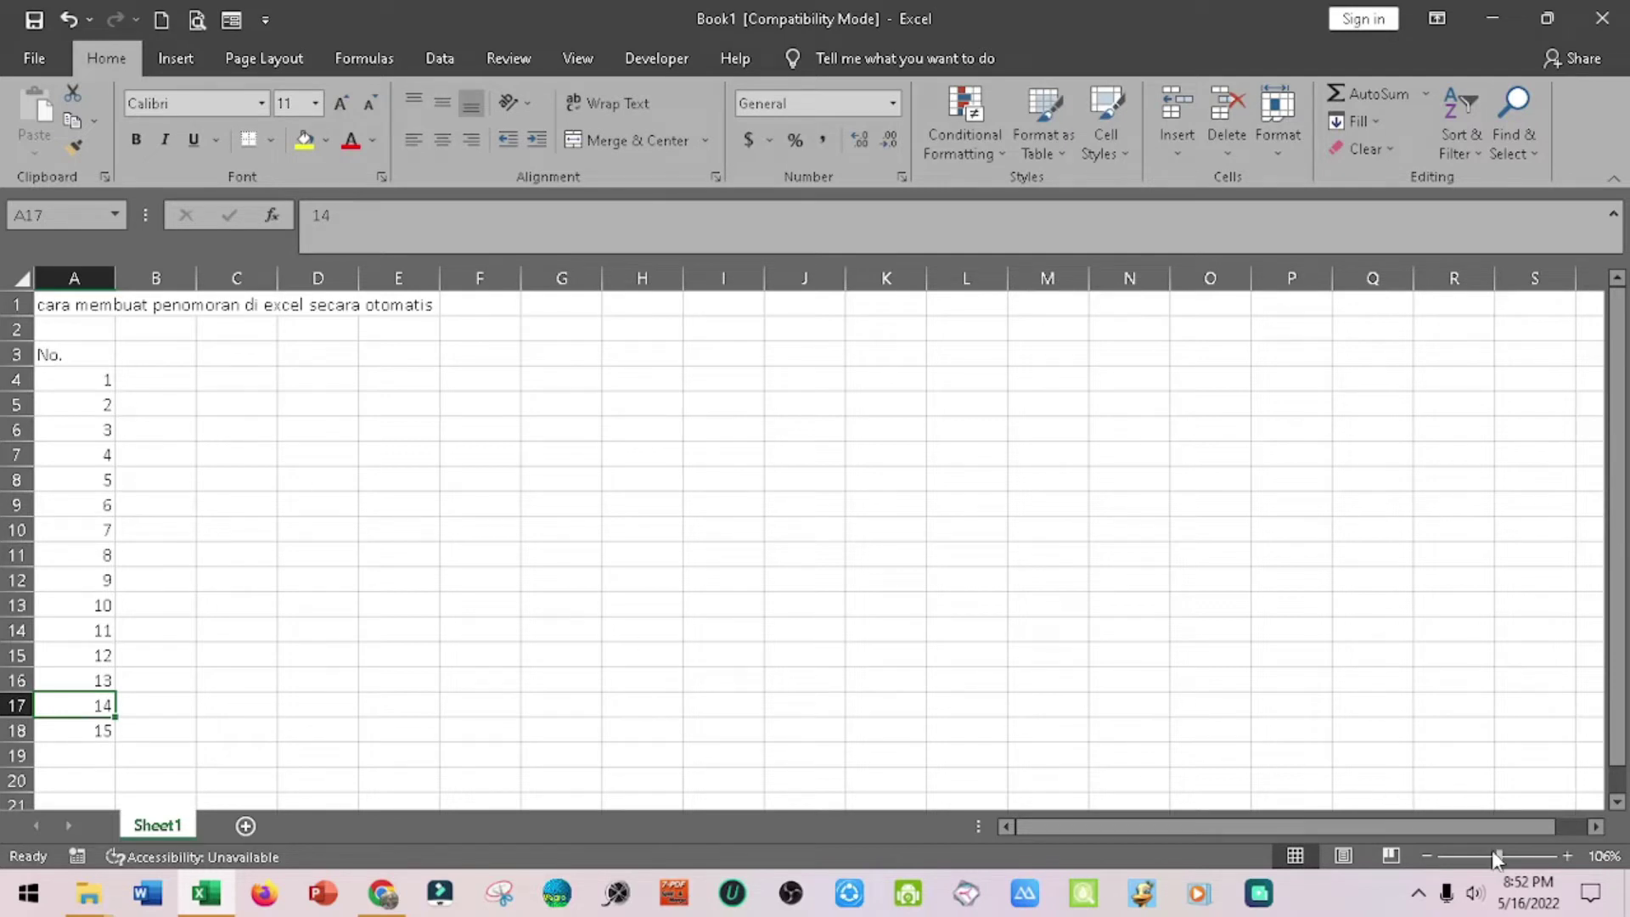
# Step: Point out the typed numbers down column A, ending on cell B3
pyautogui.click(172, 358)
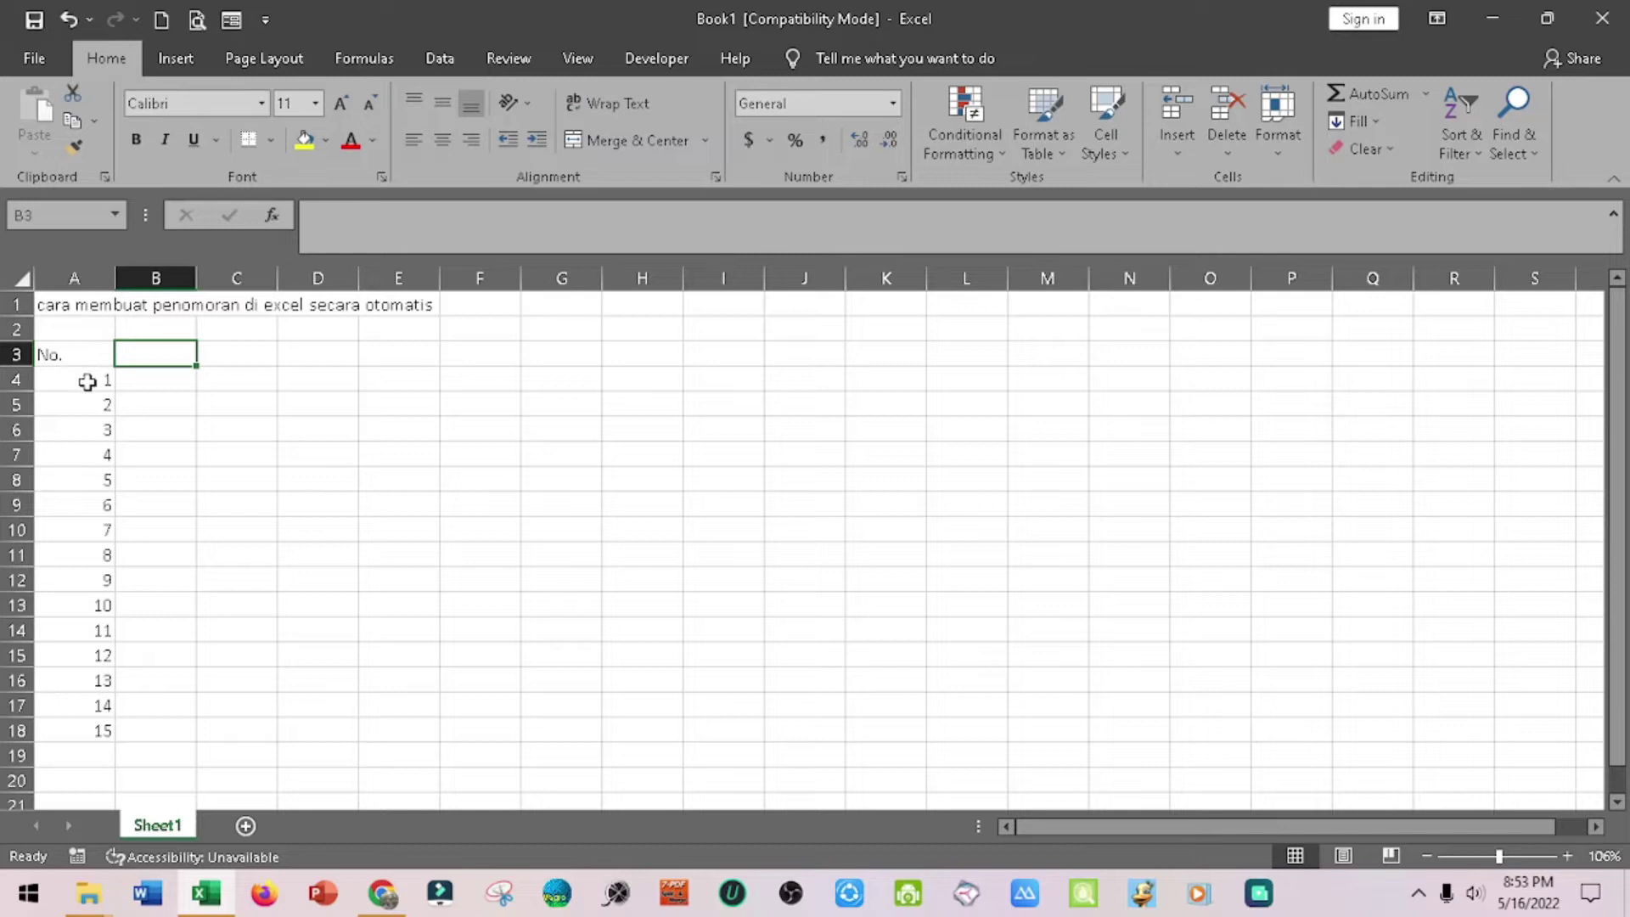
pyautogui.click(87, 382)
pyautogui.click(99, 429)
pyautogui.click(98, 481)
pyautogui.click(104, 579)
pyautogui.click(96, 633)
pyautogui.click(100, 702)
pyautogui.click(104, 476)
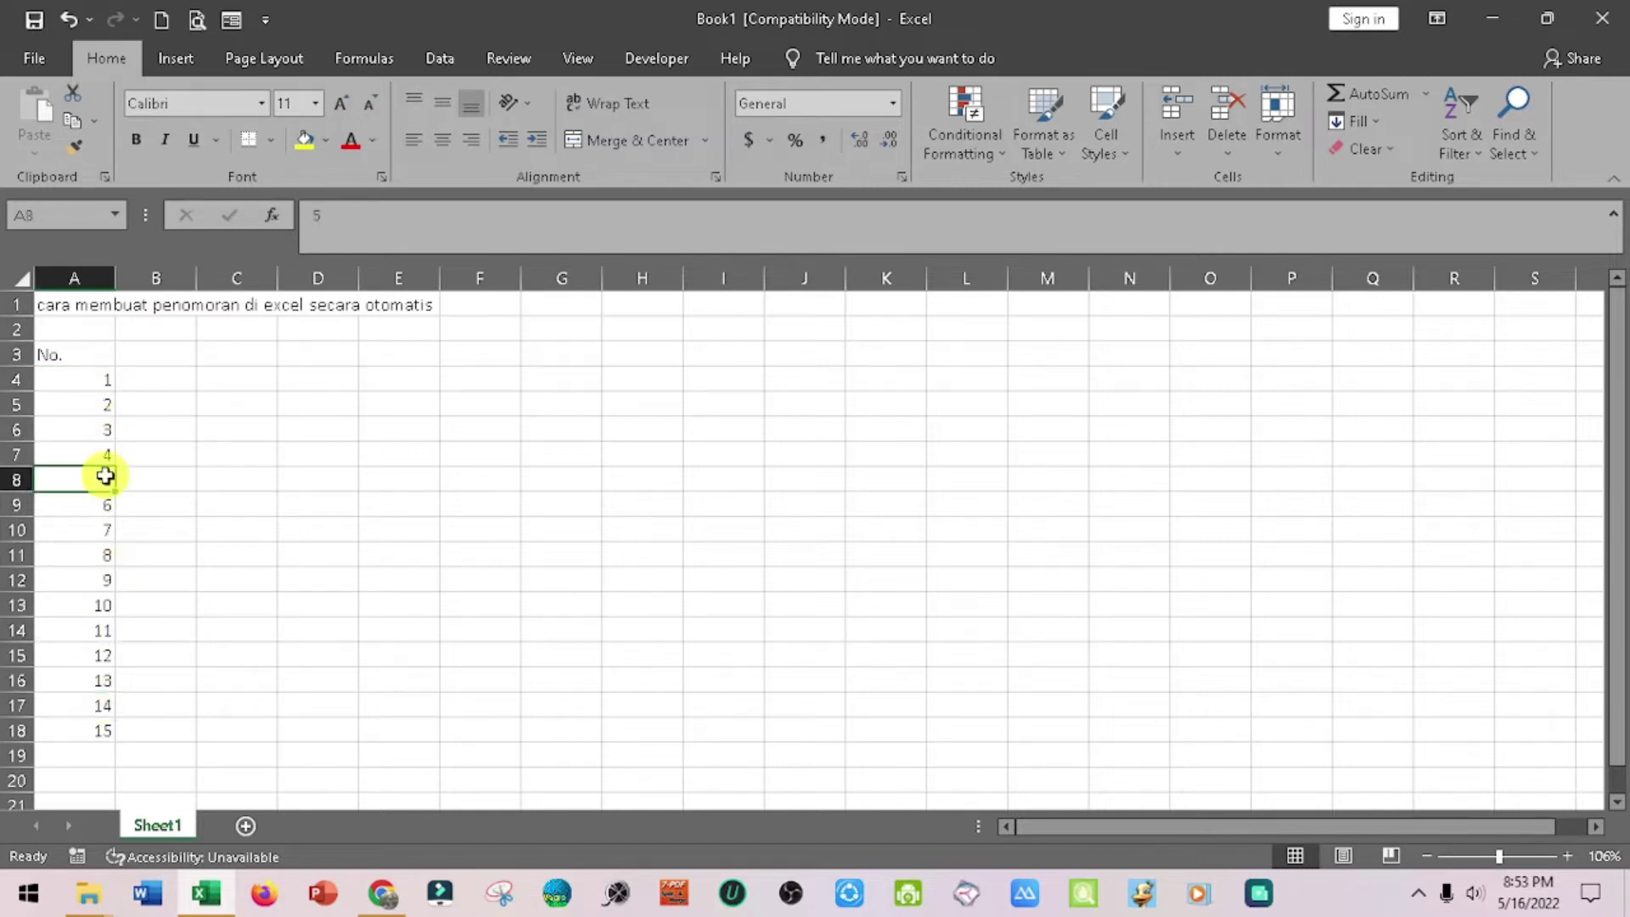
pyautogui.click(91, 536)
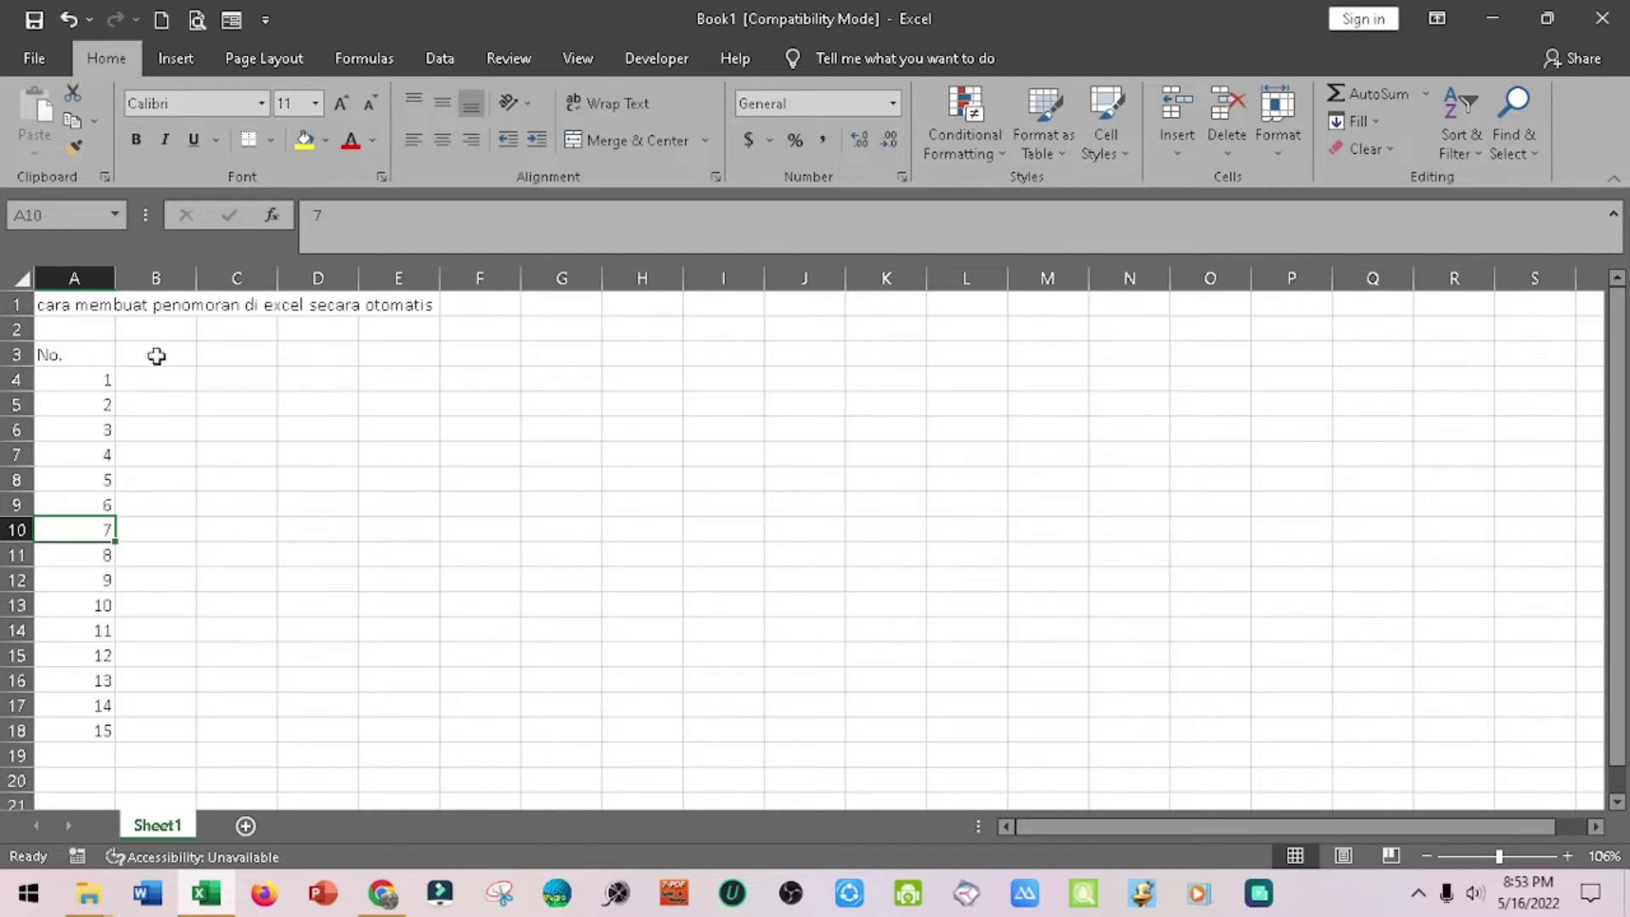
pyautogui.click(156, 356)
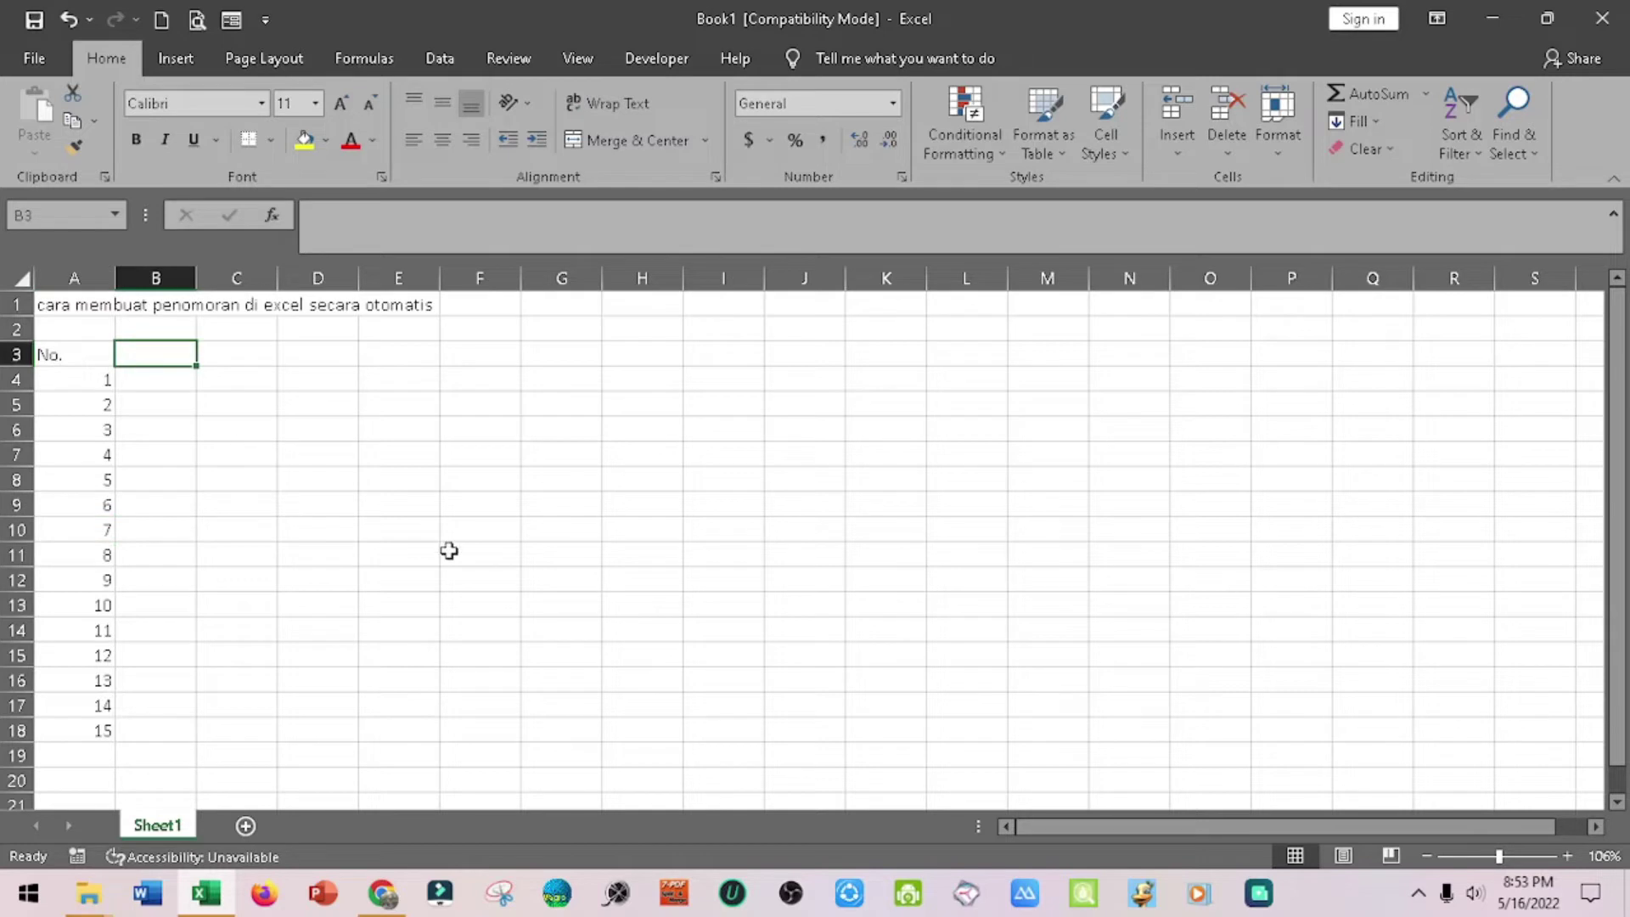
# Step: Head B3 'cara ke 1' and enter 1 and 2 in B4:B5
pyautogui.write('cr')
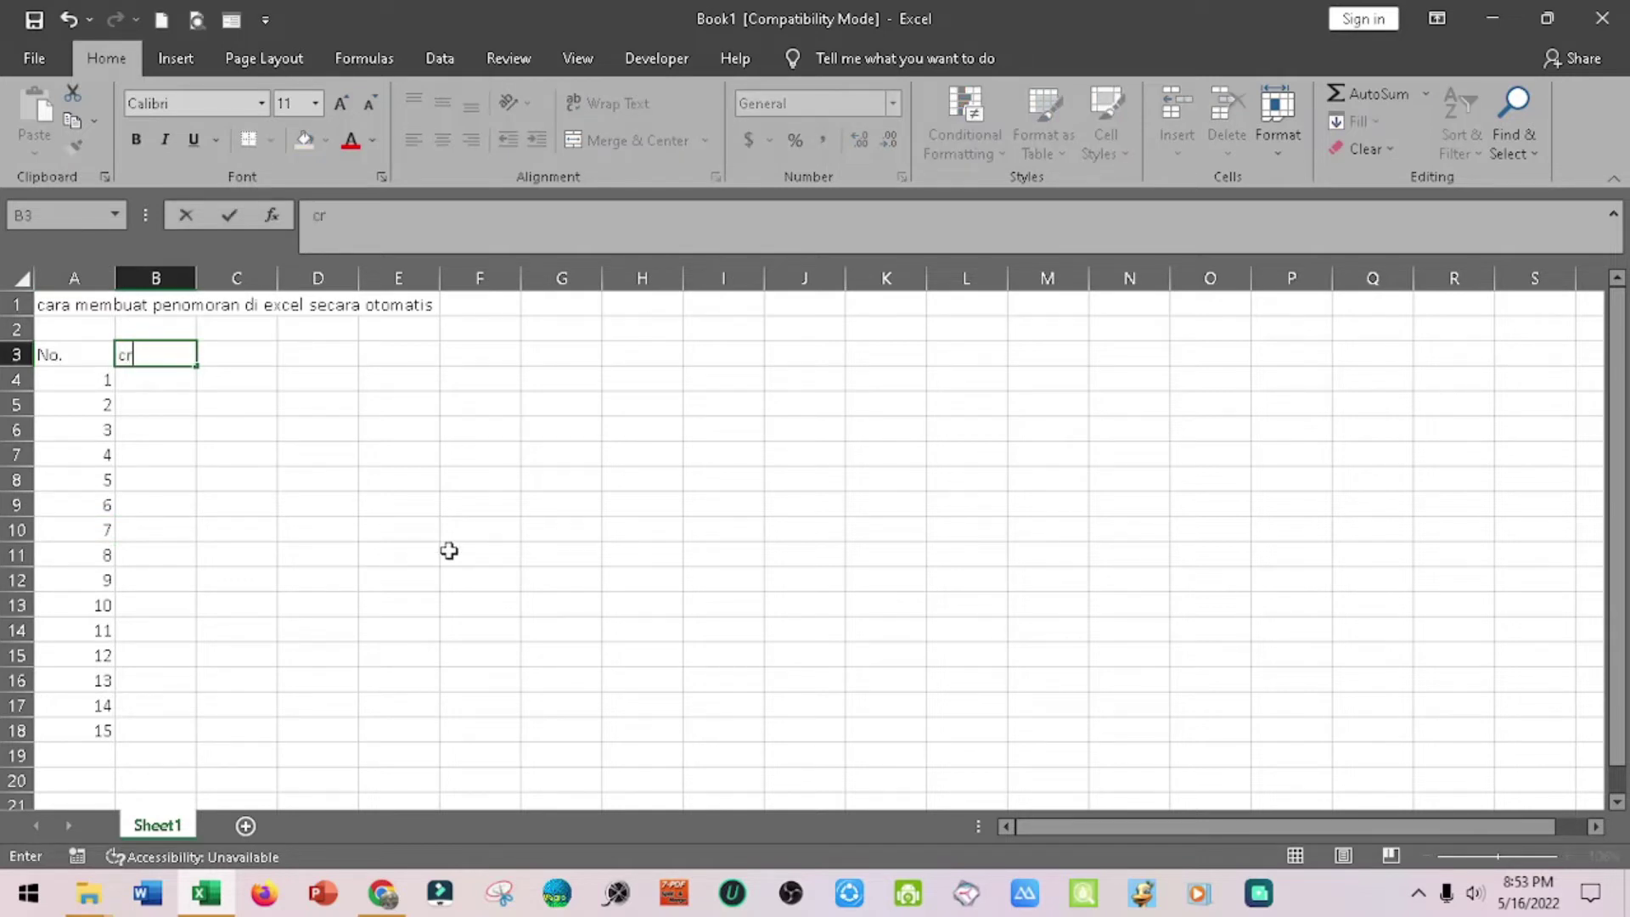
pyautogui.write('ara ke 1')
pyautogui.press('Return')
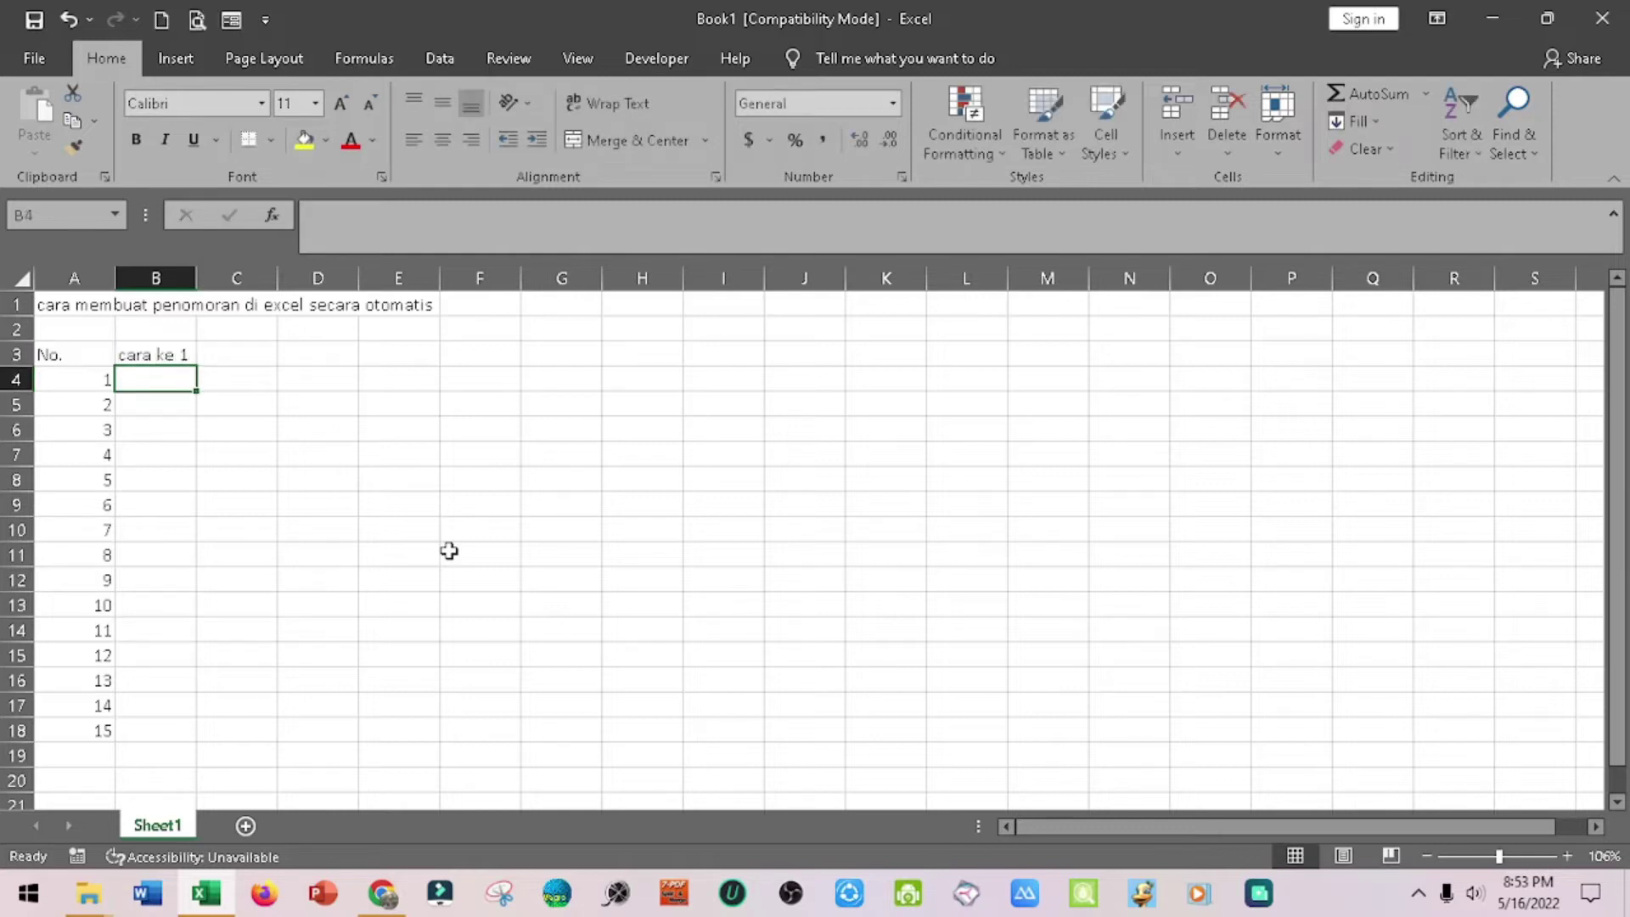
pyautogui.write('1')
pyautogui.press('Return')
pyautogui.write('2')
pyautogui.press('Return')
pyautogui.press('Up')
pyautogui.press('Up')
# Step: Drag the 1, 2 pair down to fill B4:B18 with 1 to 15
pyautogui.moveTo(171, 382); pyautogui.dragTo(175, 399)
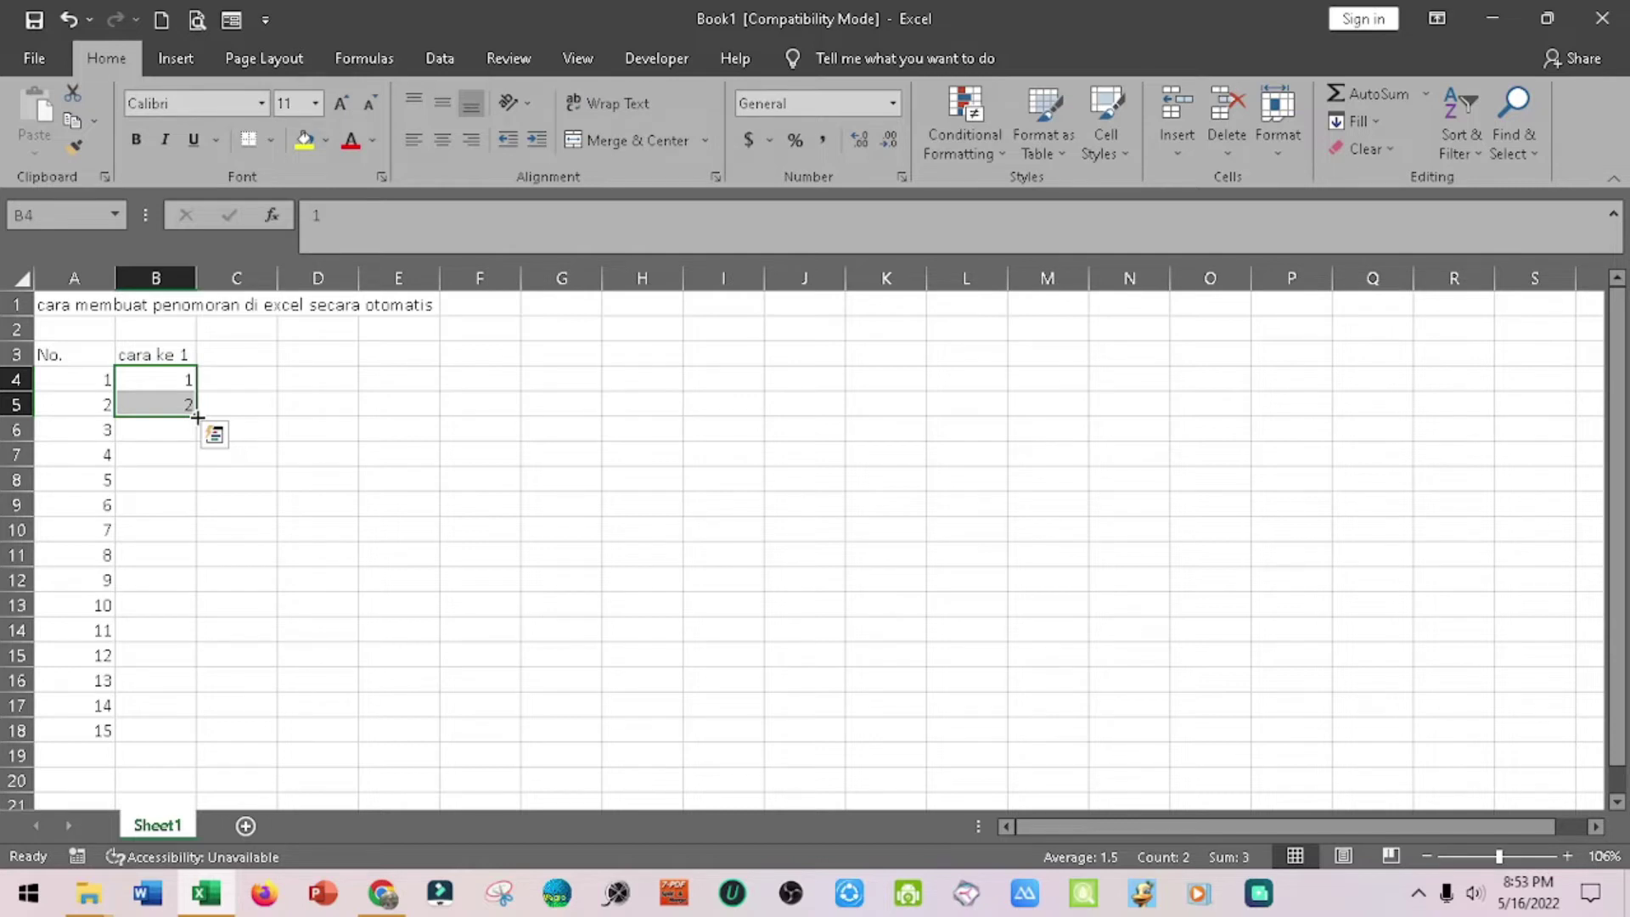
pyautogui.moveTo(197, 417)
pyautogui.mouseDown()
pyautogui.moveTo(160, 854)
pyautogui.moveTo(178, 710)
pyautogui.moveTo(197, 813)
pyautogui.moveTo(217, 200)
pyautogui.mouseUp()
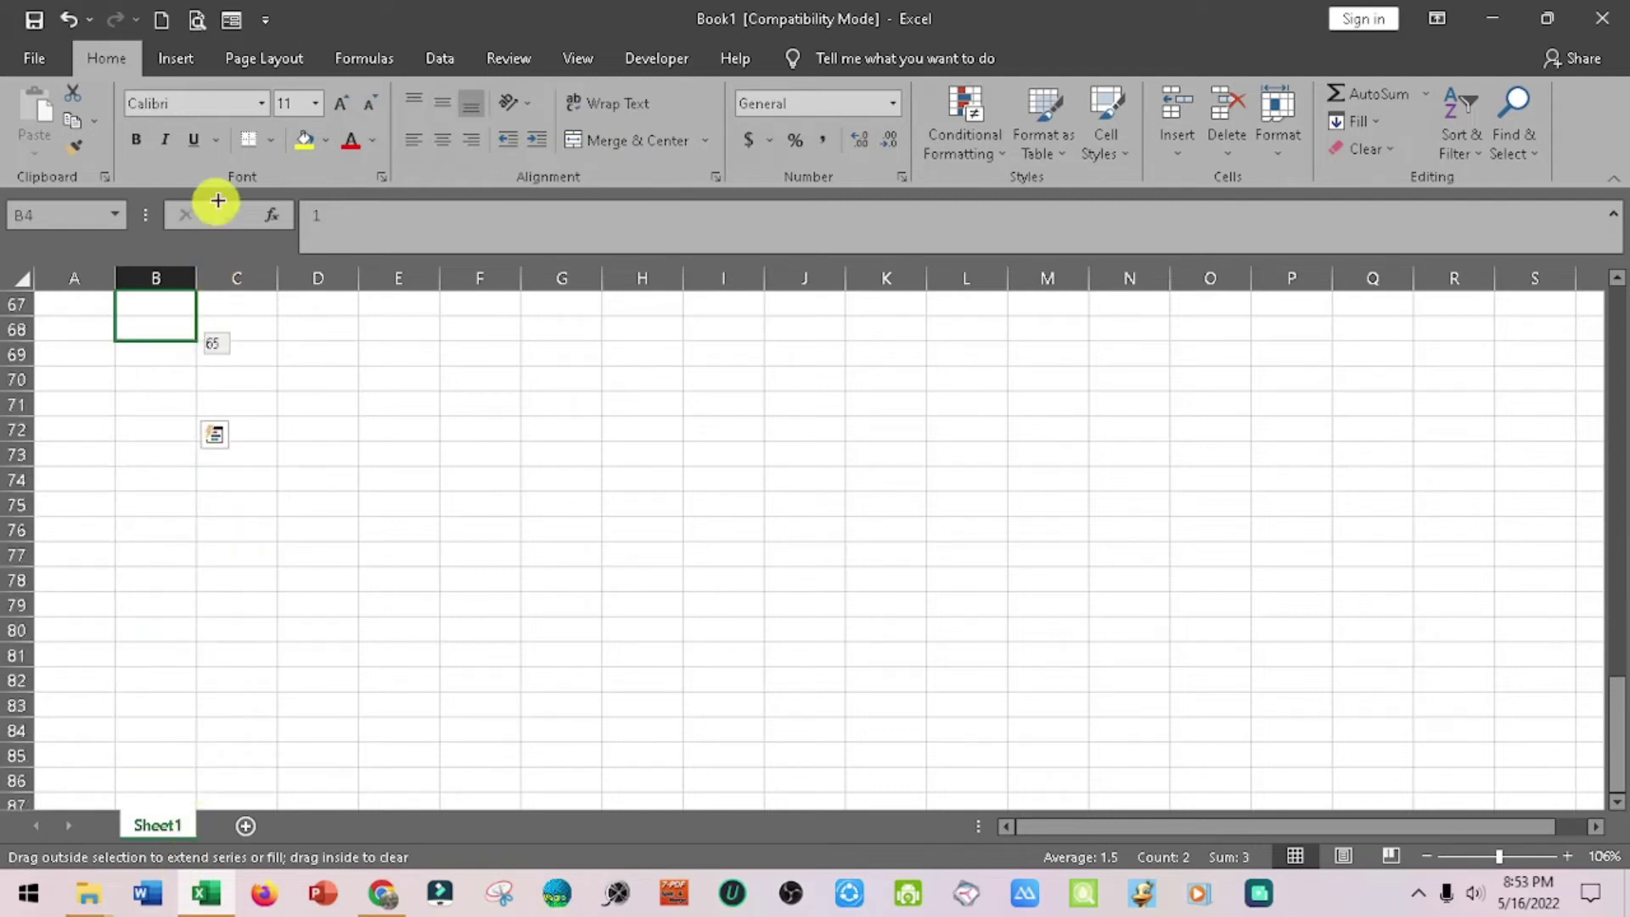
pyautogui.moveTo(217, 201)
pyautogui.mouseDown()
pyautogui.moveTo(220, 120)
pyautogui.moveTo(181, 383)
pyautogui.mouseUp()
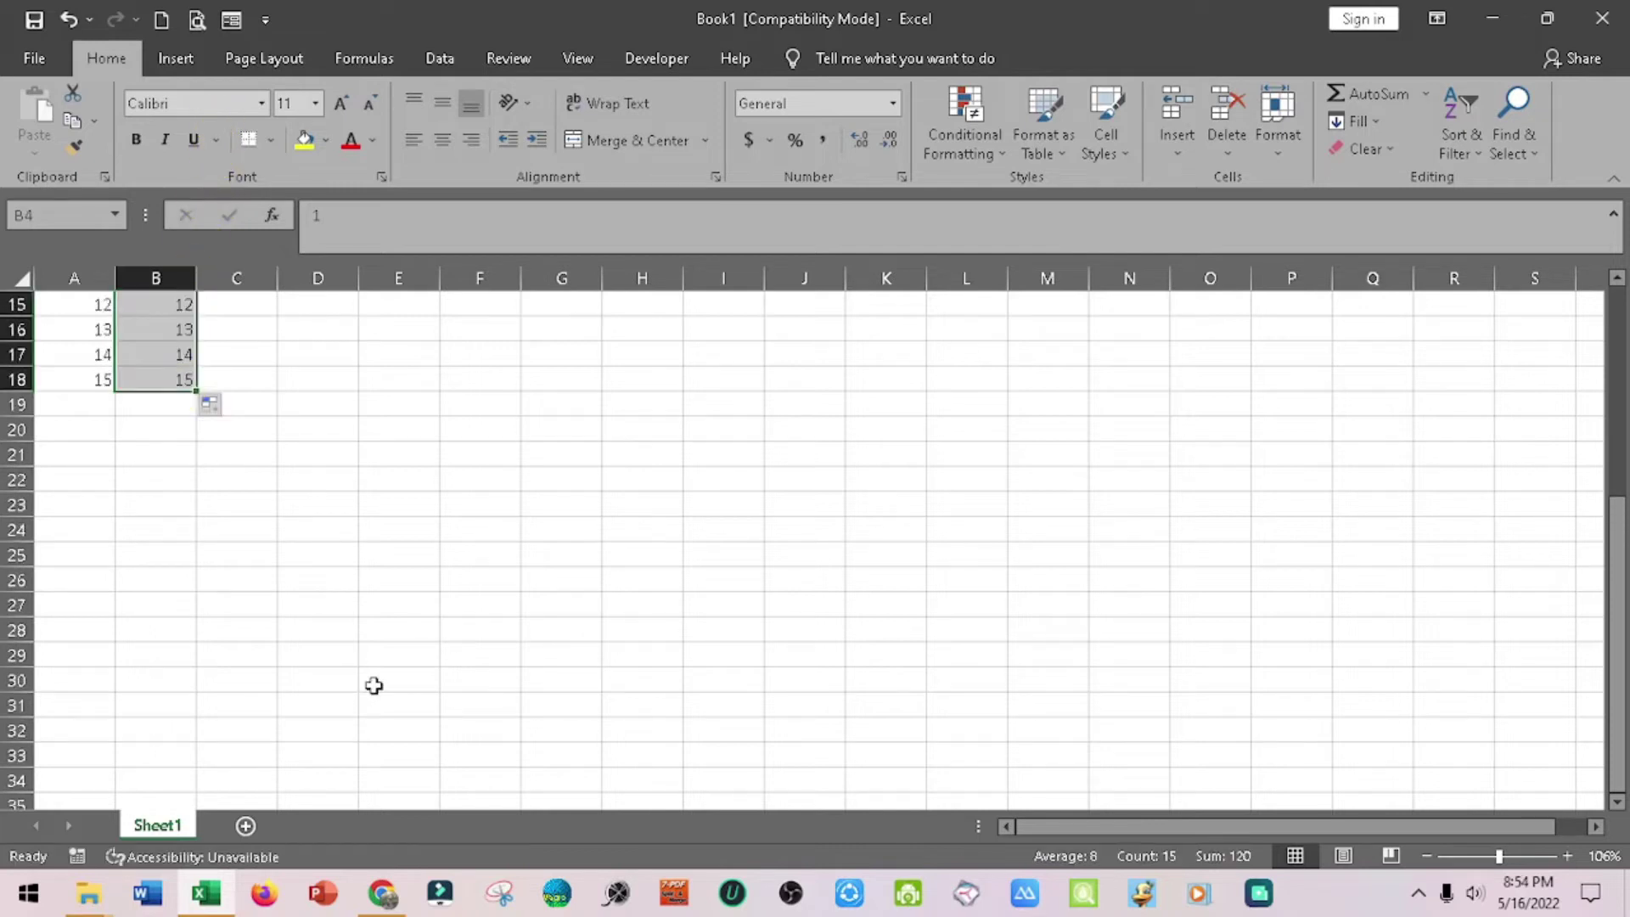
pyautogui.scroll(5, 374, 685)
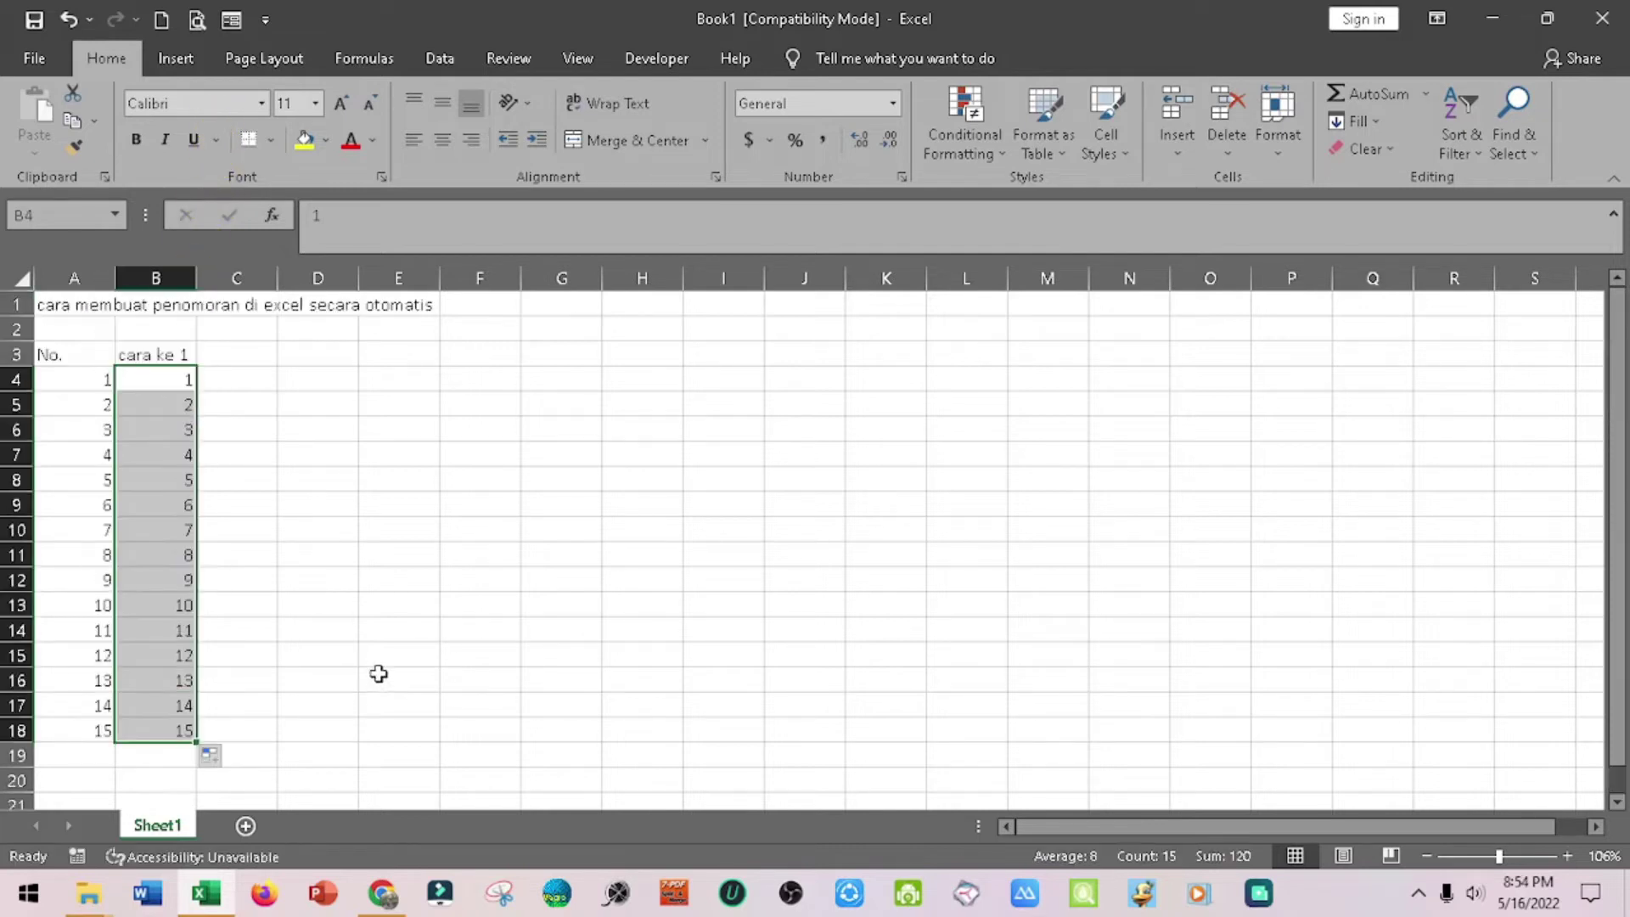
pyautogui.click(223, 349)
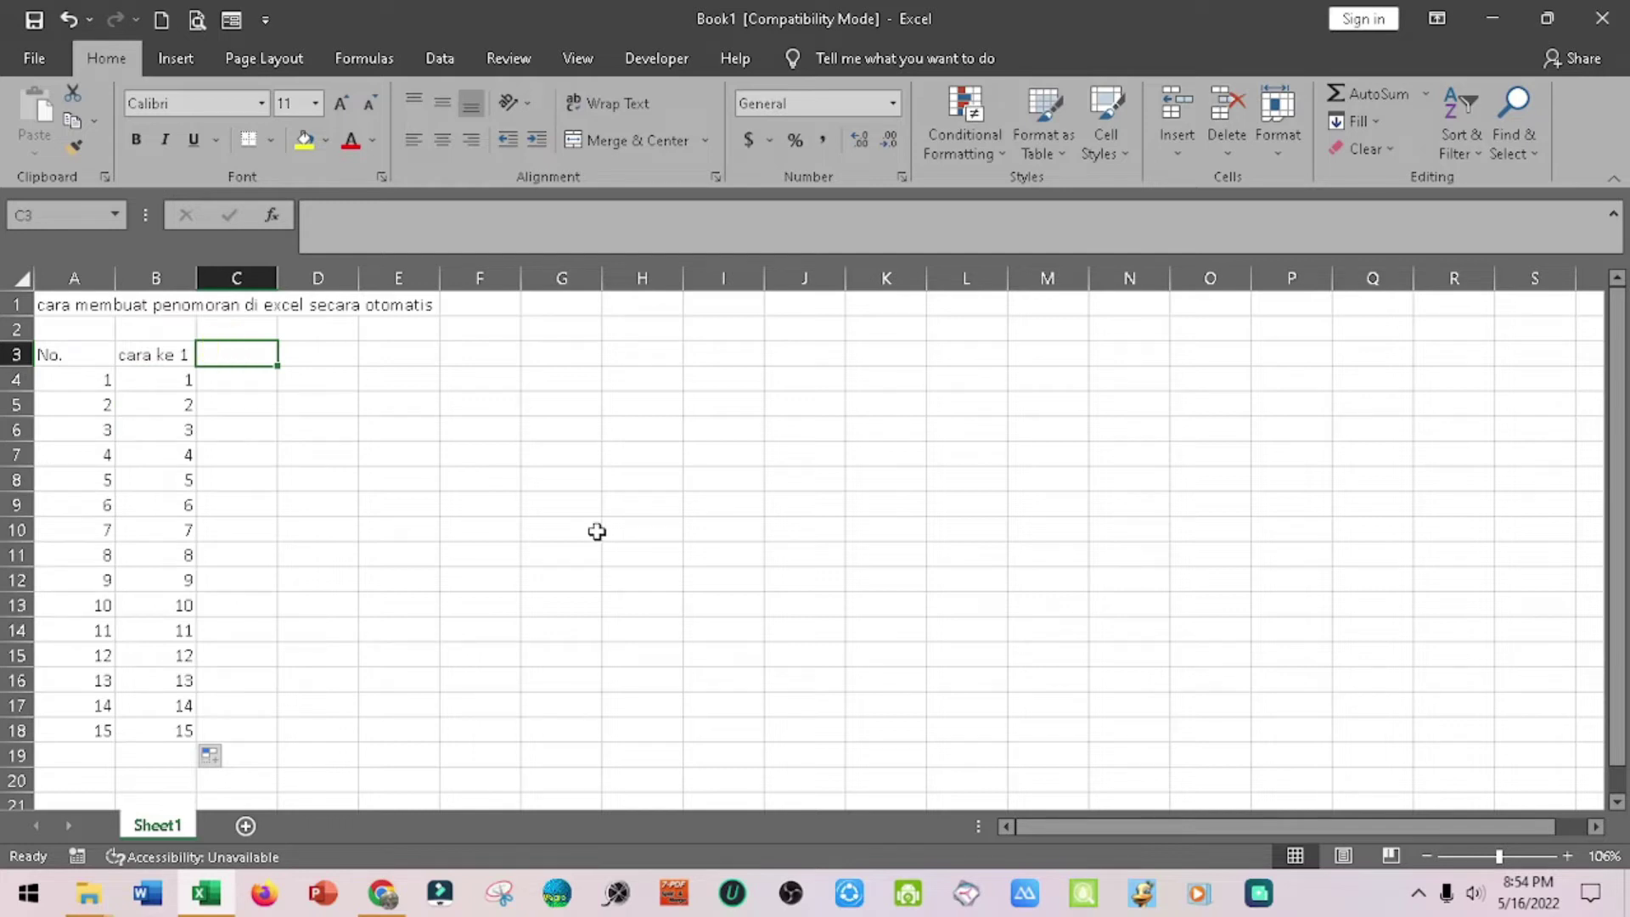
# Step: Head C3 'cara ke 2' and enter 1 in C4
pyautogui.write('cara ke')
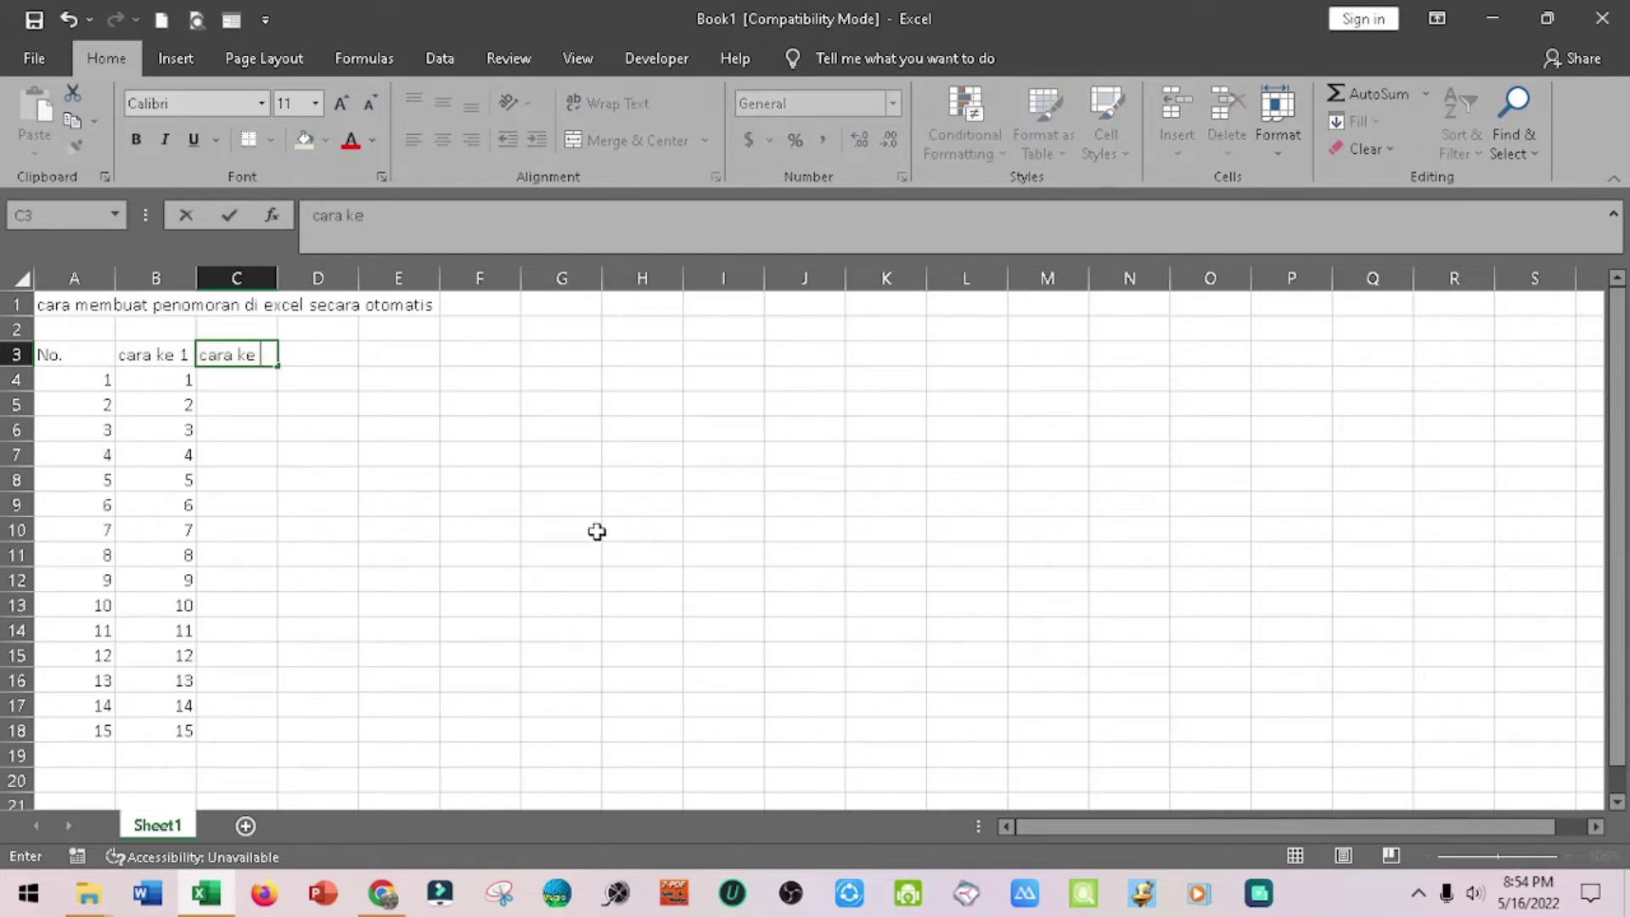
pyautogui.write(' 2')
pyautogui.press('Return')
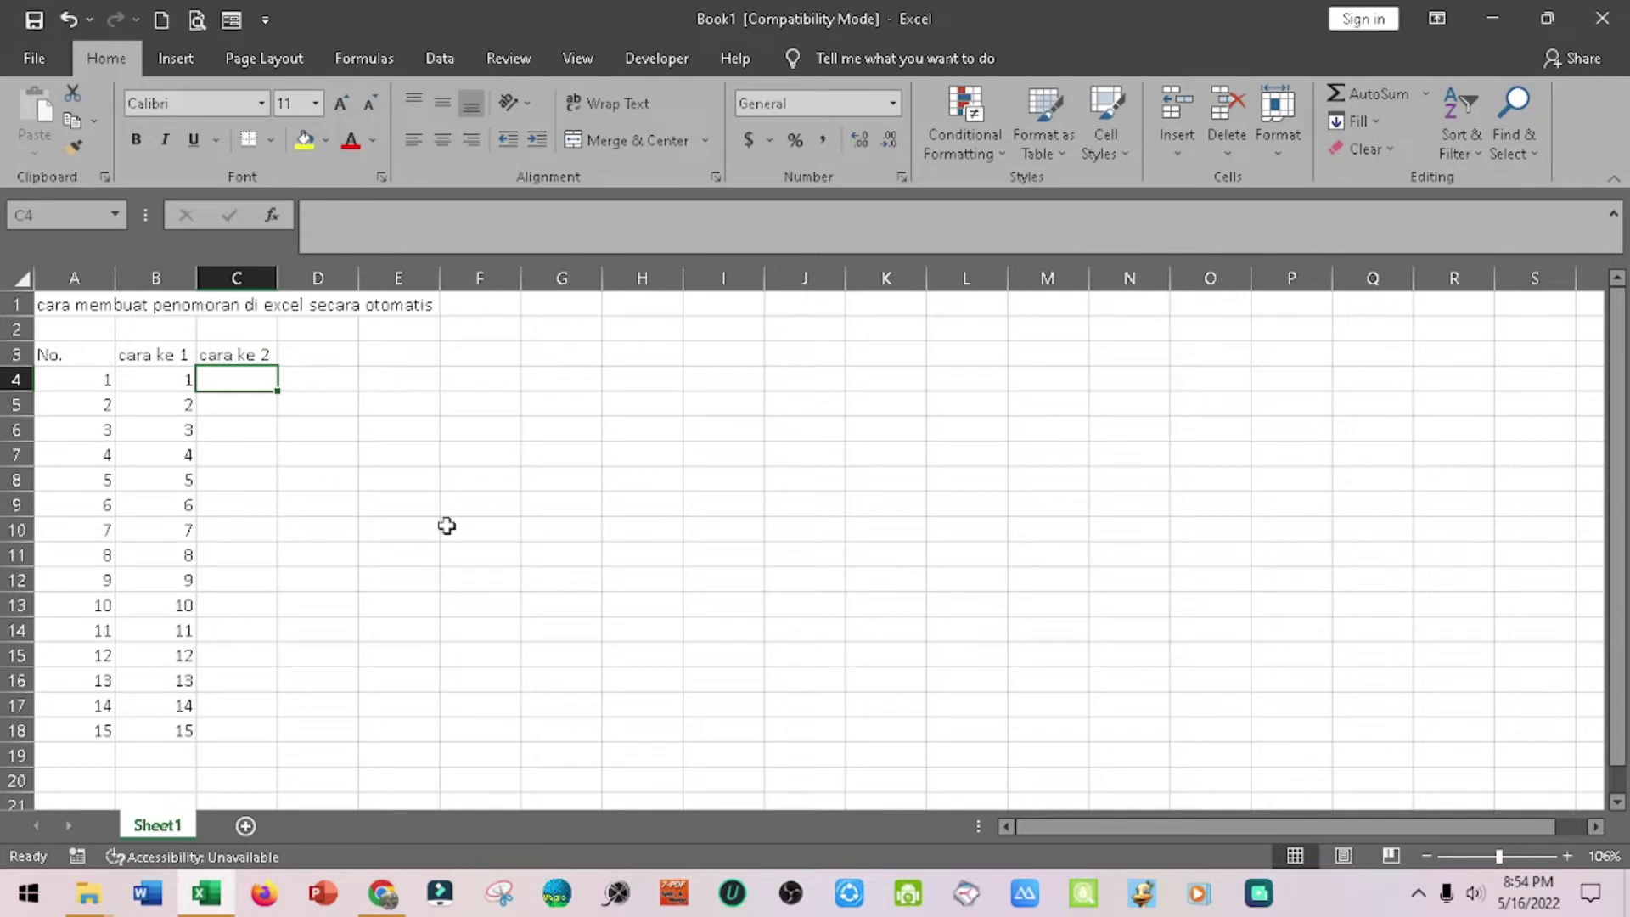
pyautogui.write('1')
pyautogui.press('Escape')
pyautogui.write('1')
pyautogui.press('Return')
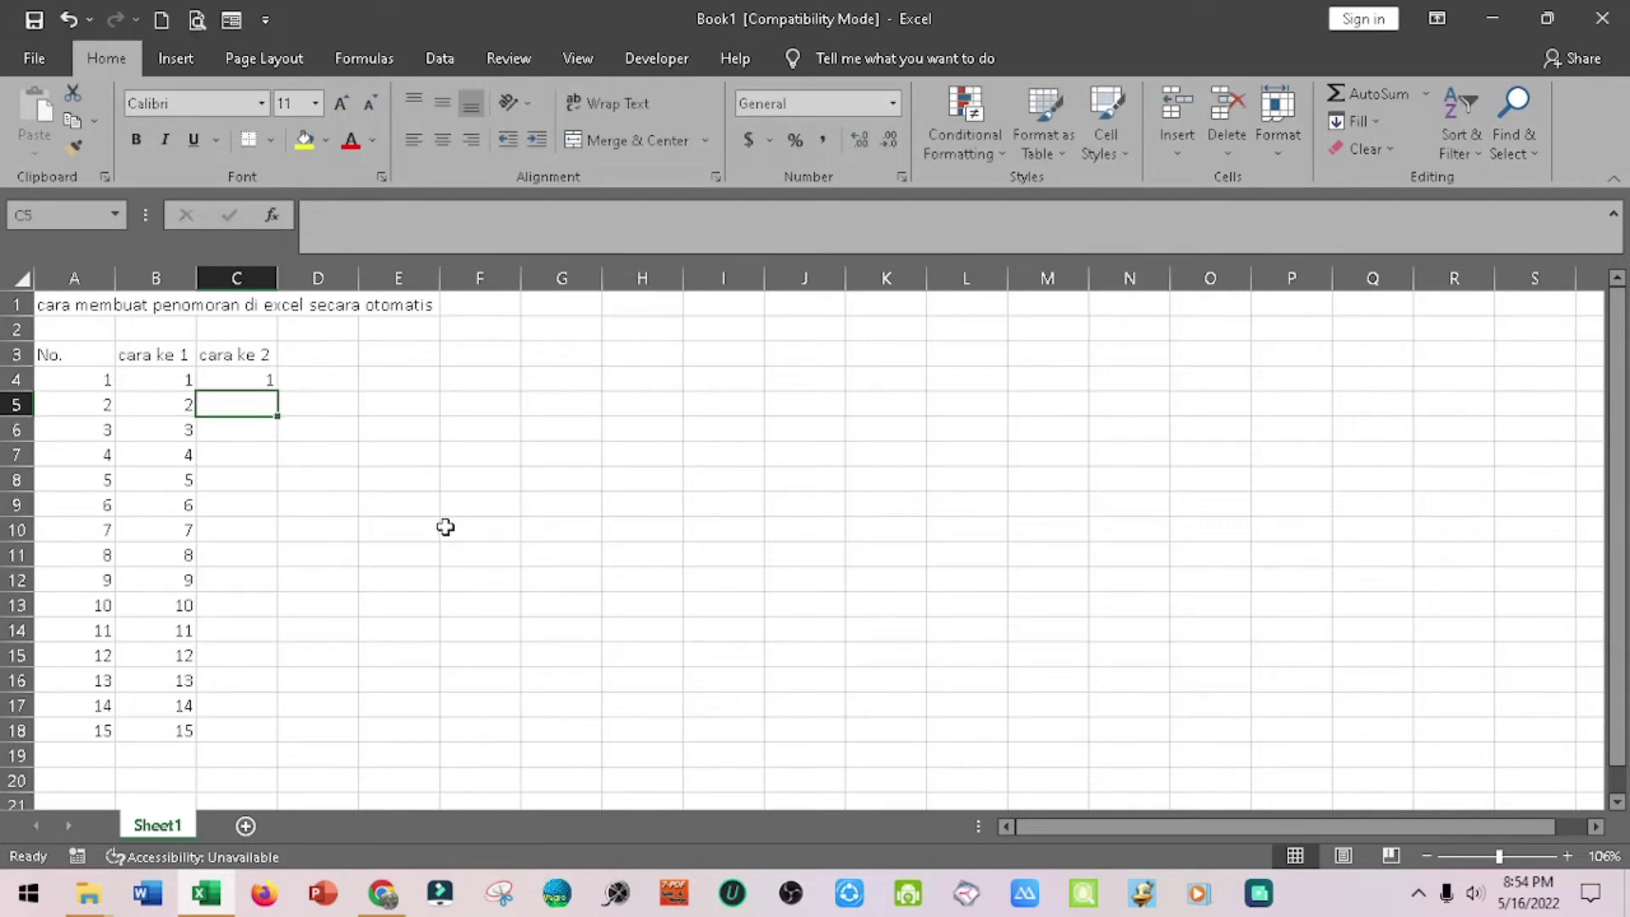
pyautogui.click(259, 378)
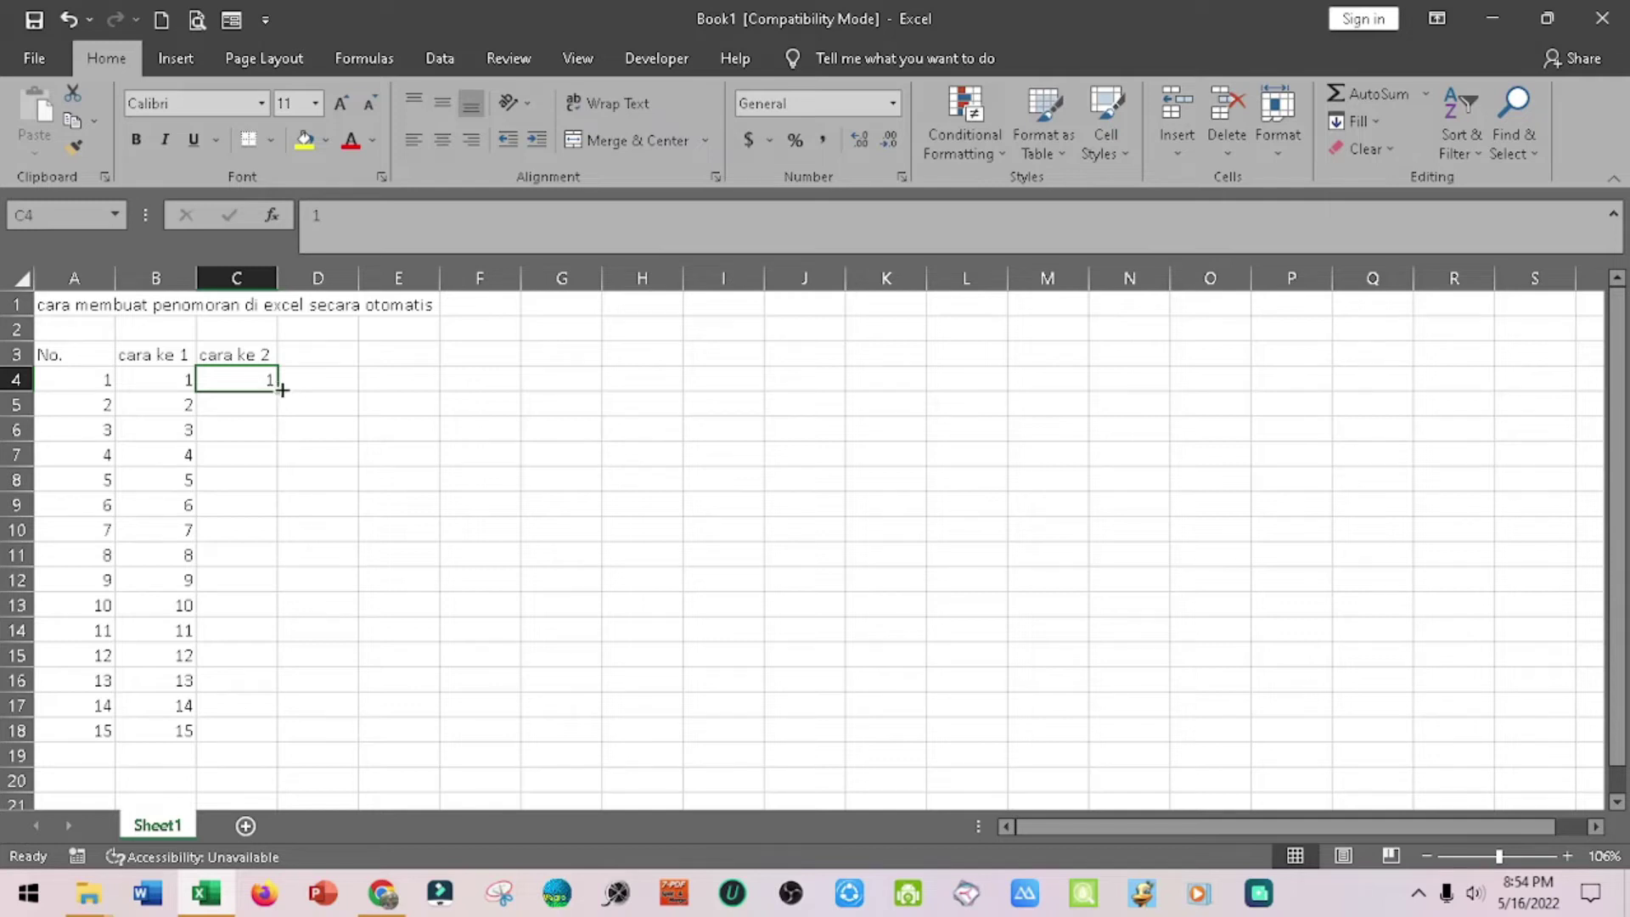
# Step: Fill C4 down to C18 and switch Auto Fill Options to Fill Series
pyautogui.moveTo(282, 390); pyautogui.dragTo(280, 729)
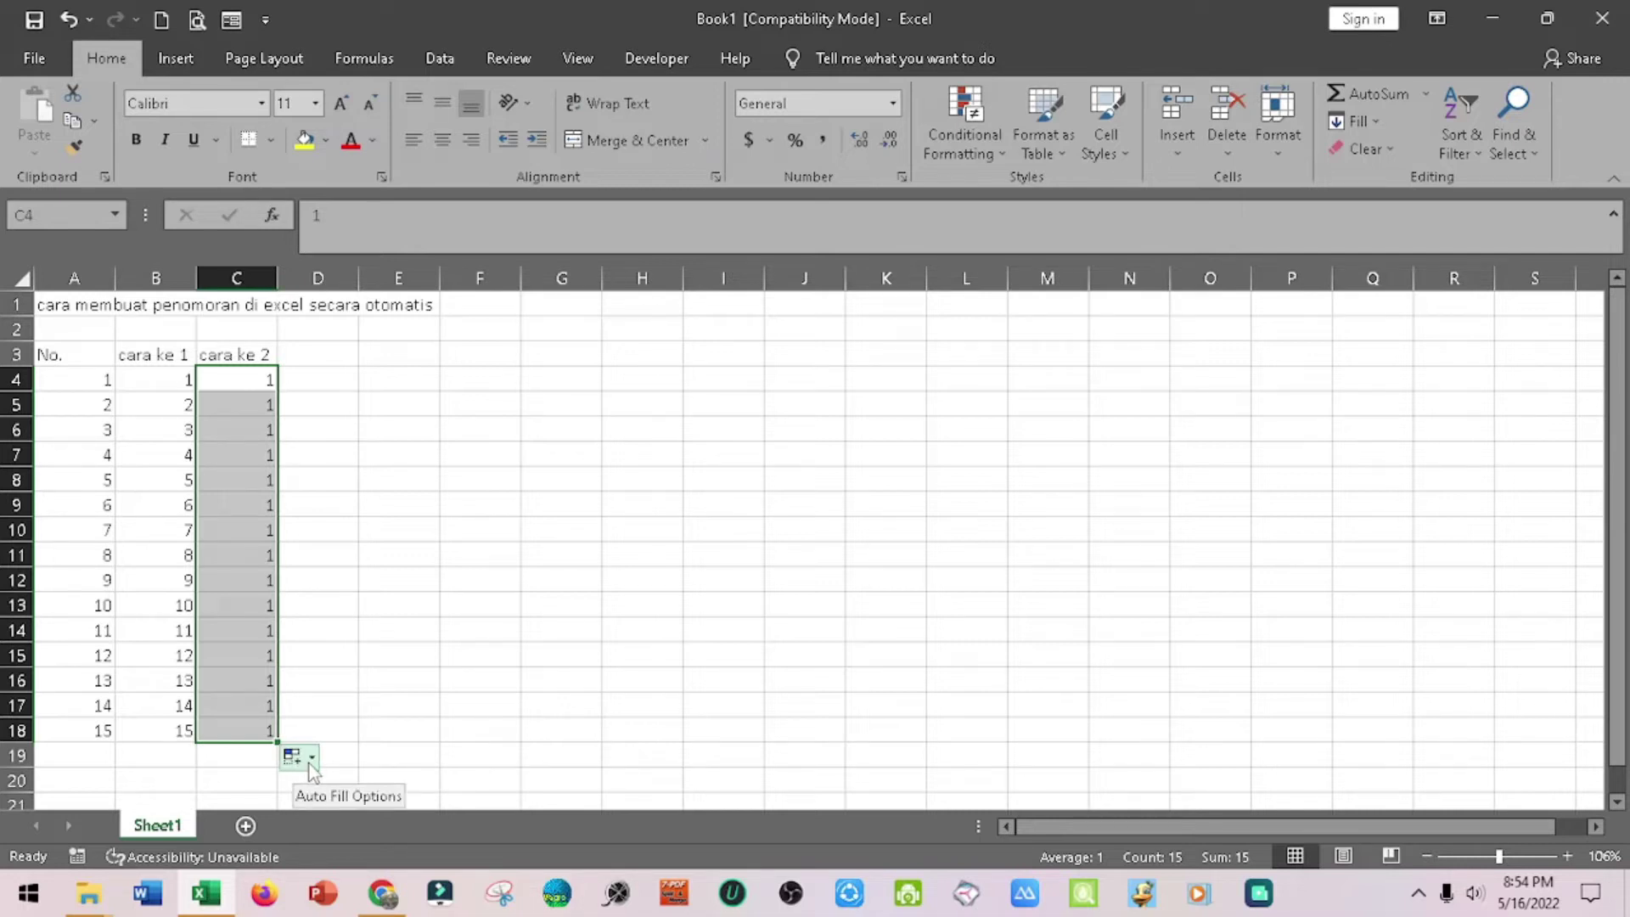
pyautogui.click(312, 769)
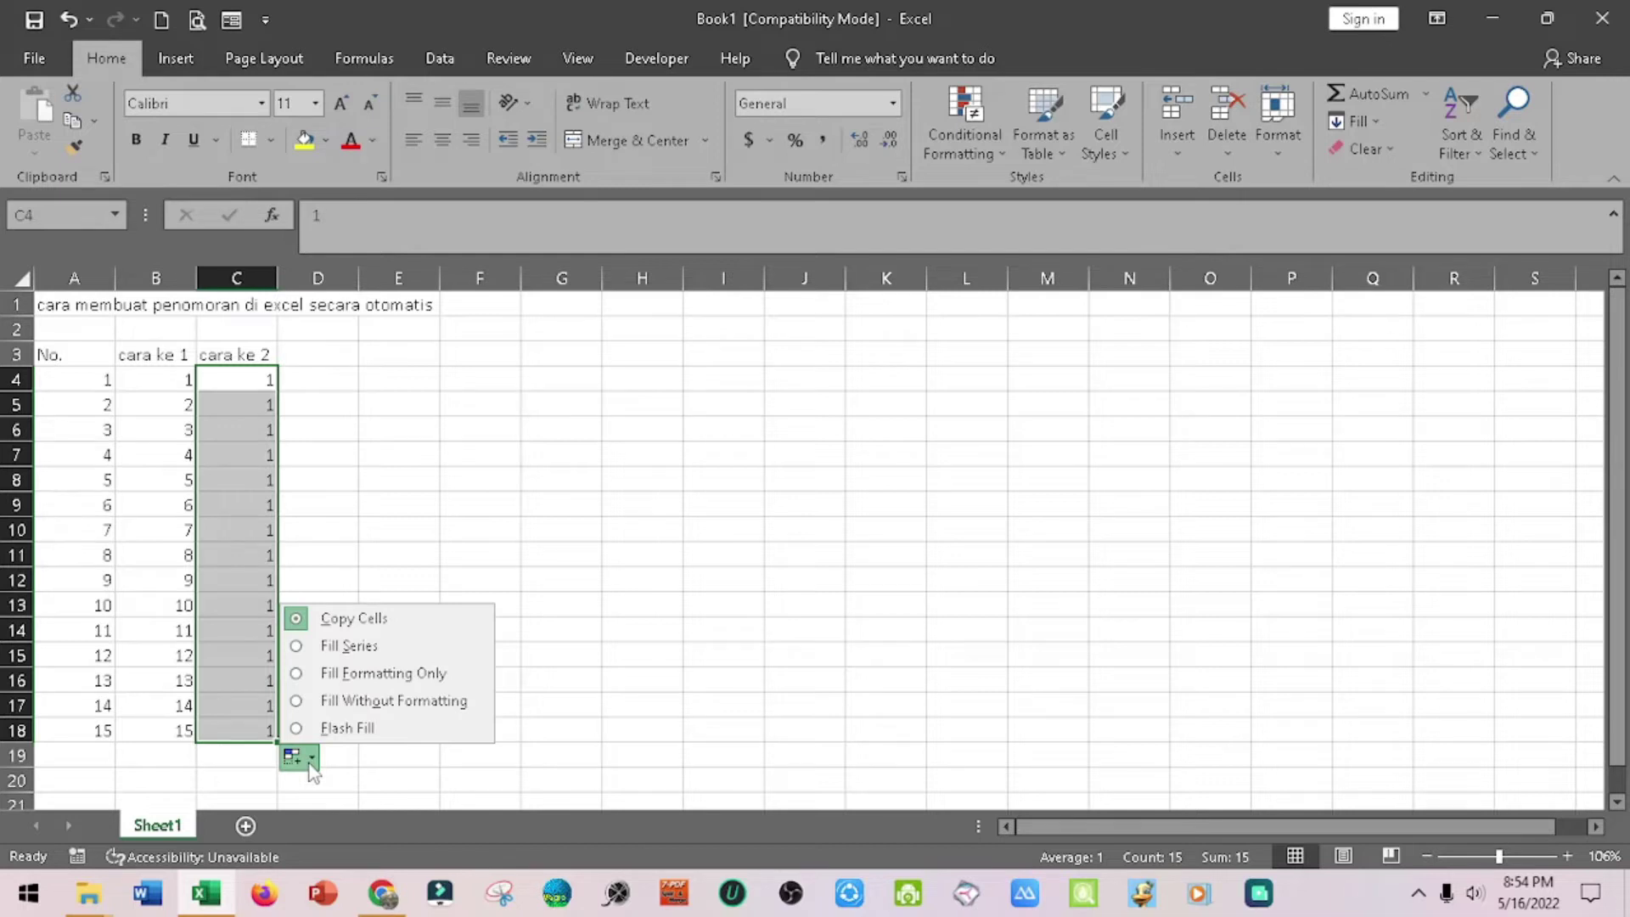
pyautogui.click(349, 647)
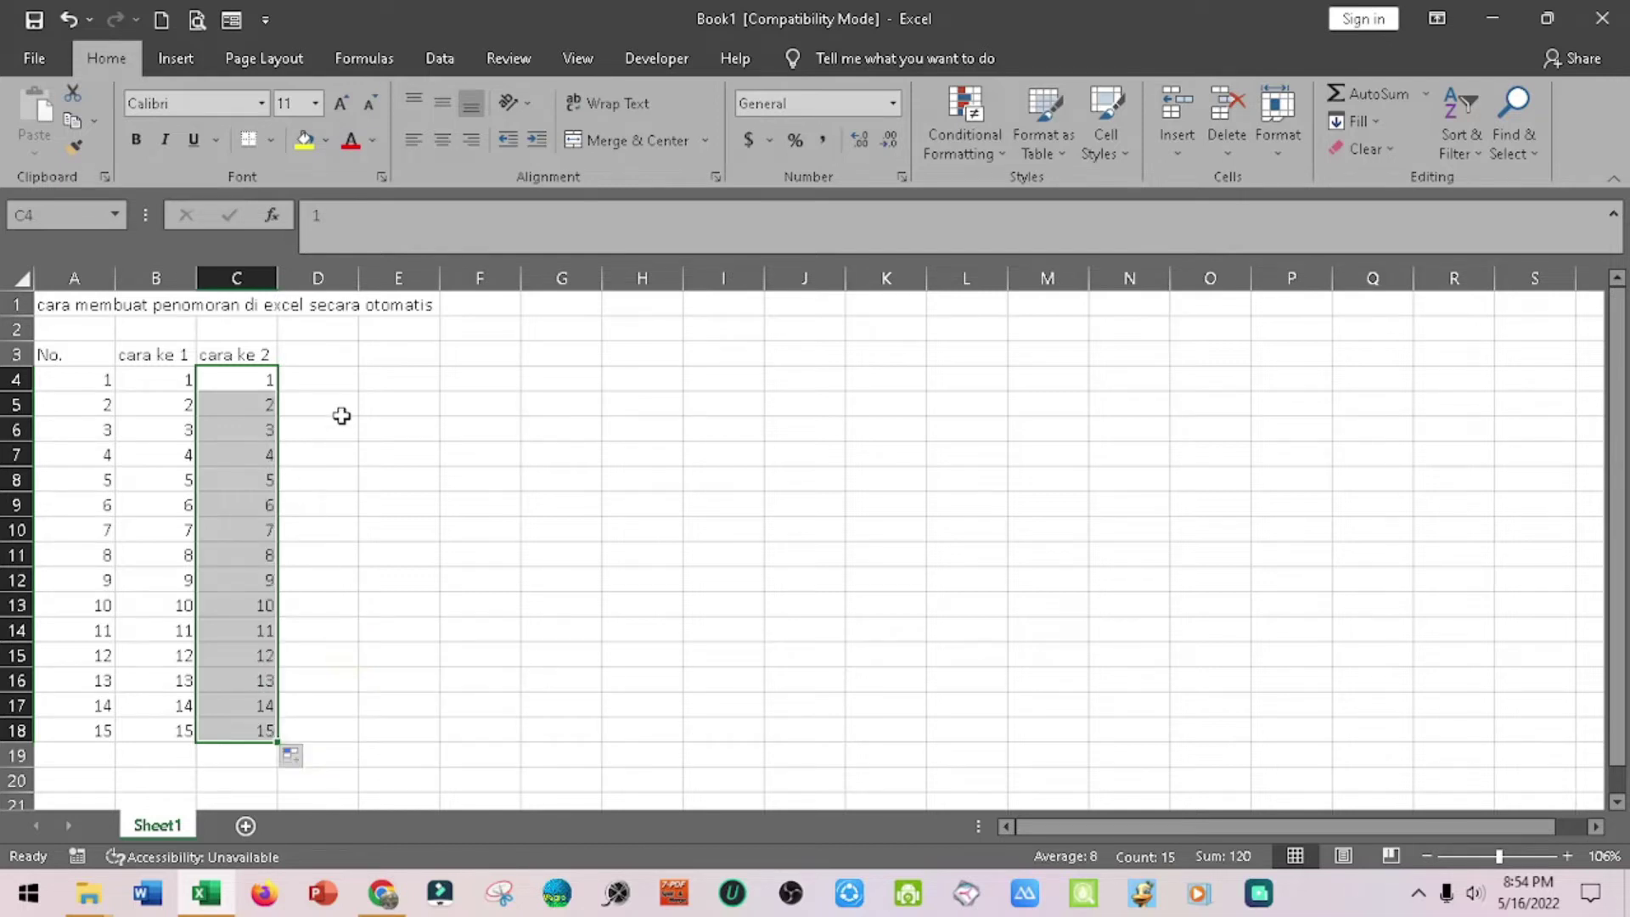
# Step: Head D3 'cara ke 3' and enter 1 and 3 in D4:D5
pyautogui.click(317, 354)
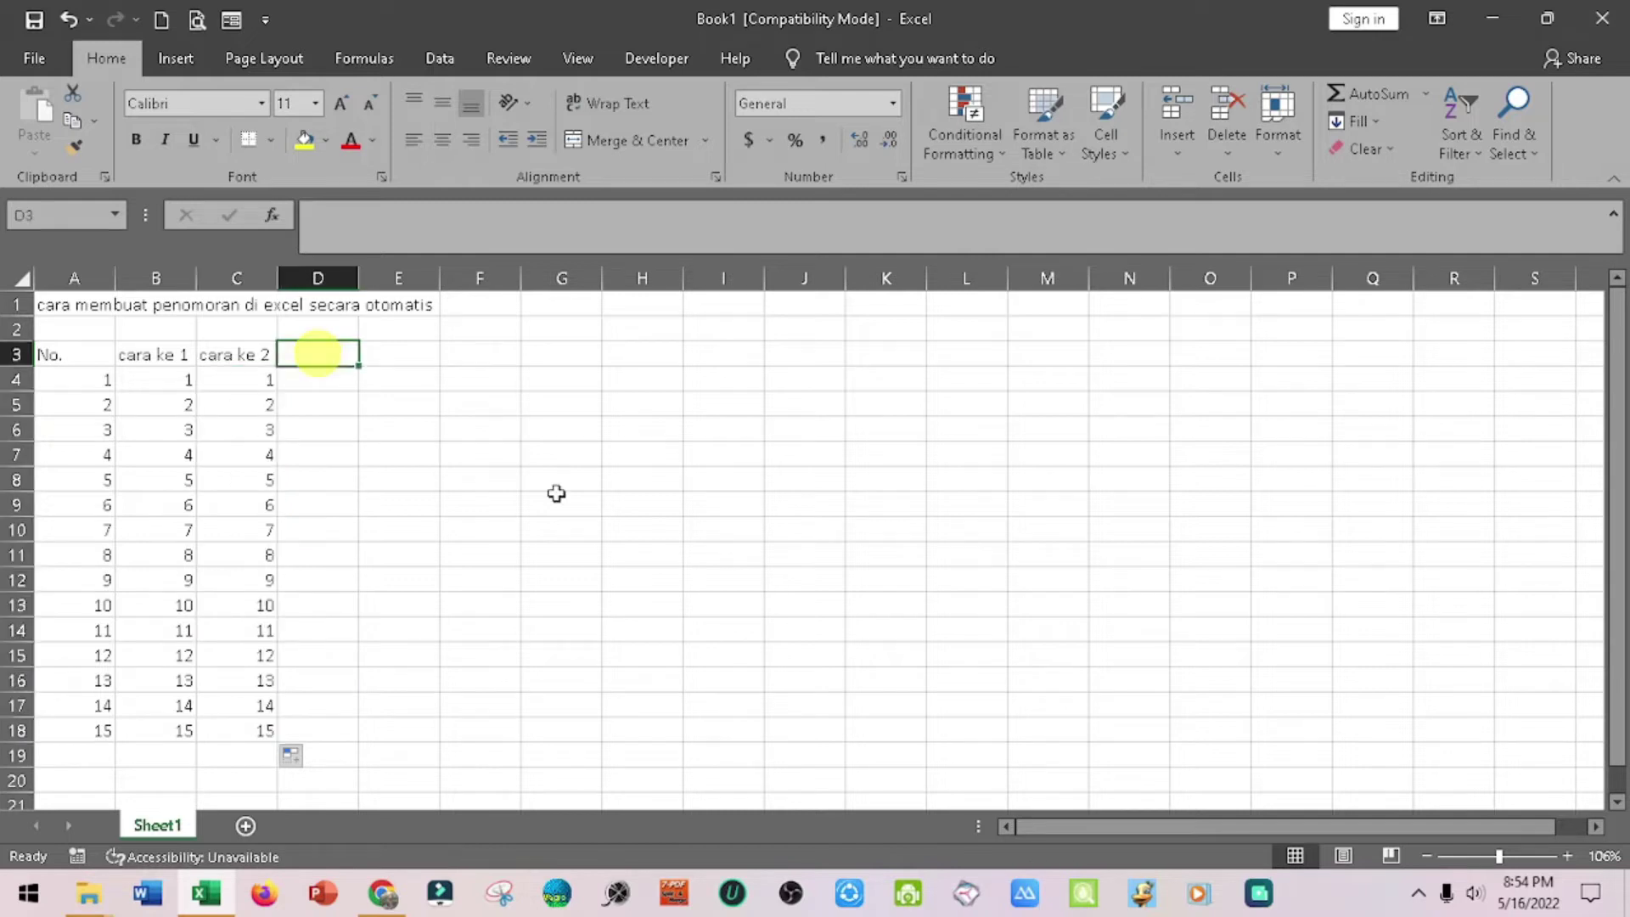
pyautogui.write('cara ')
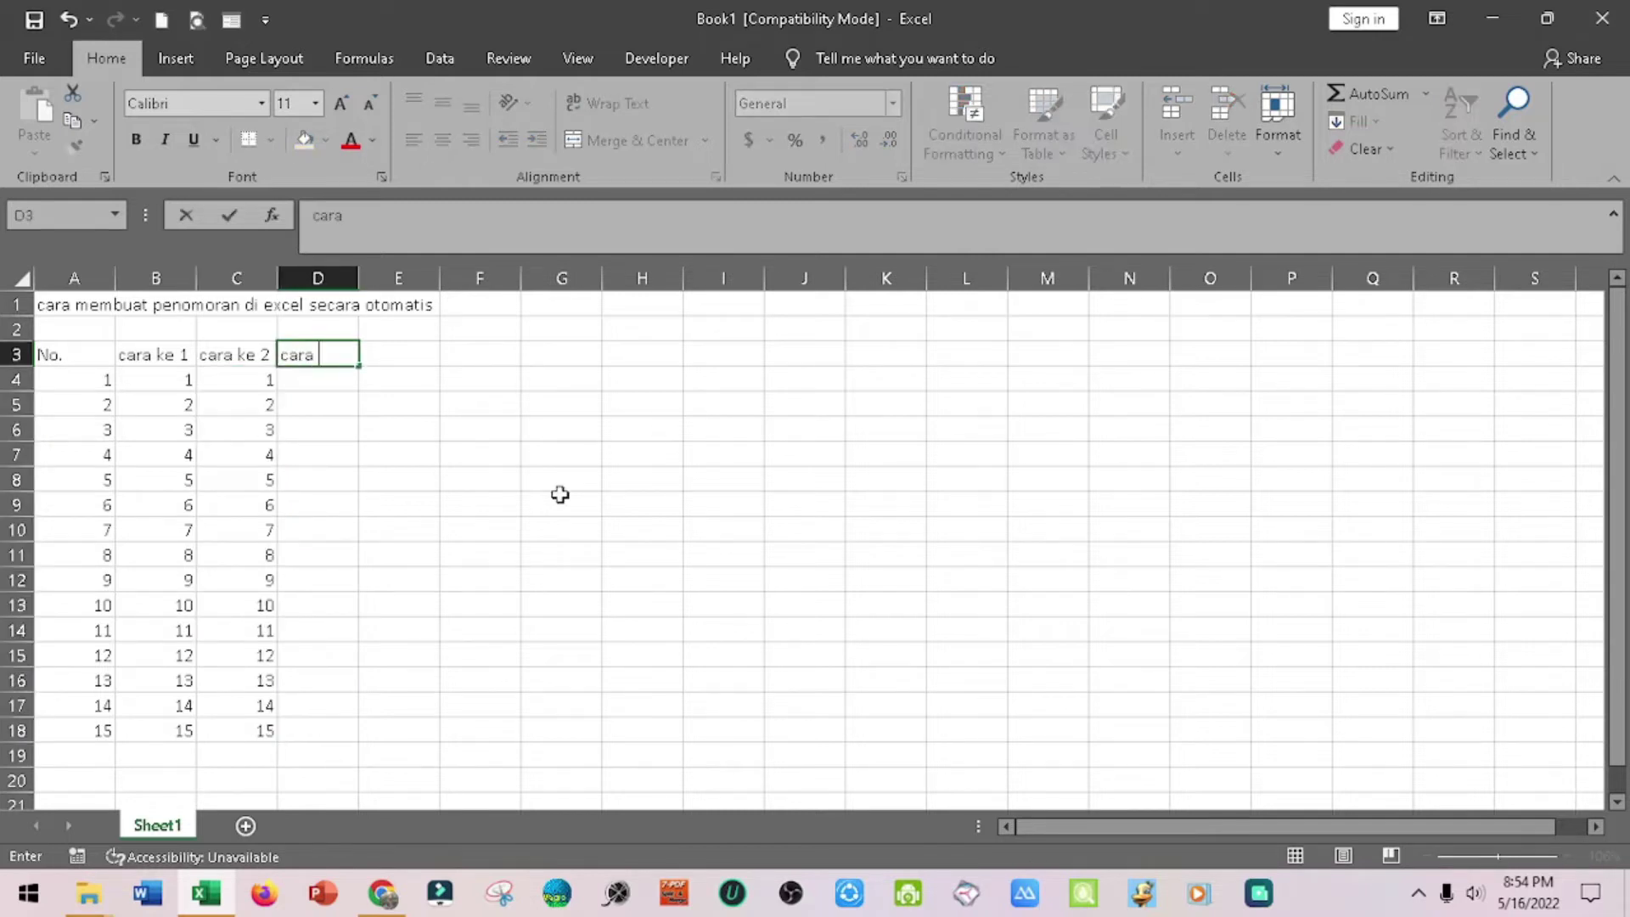
pyautogui.write('ke 3')
pyautogui.hotkey('ctrl', 'Return')
pyautogui.press('Return')
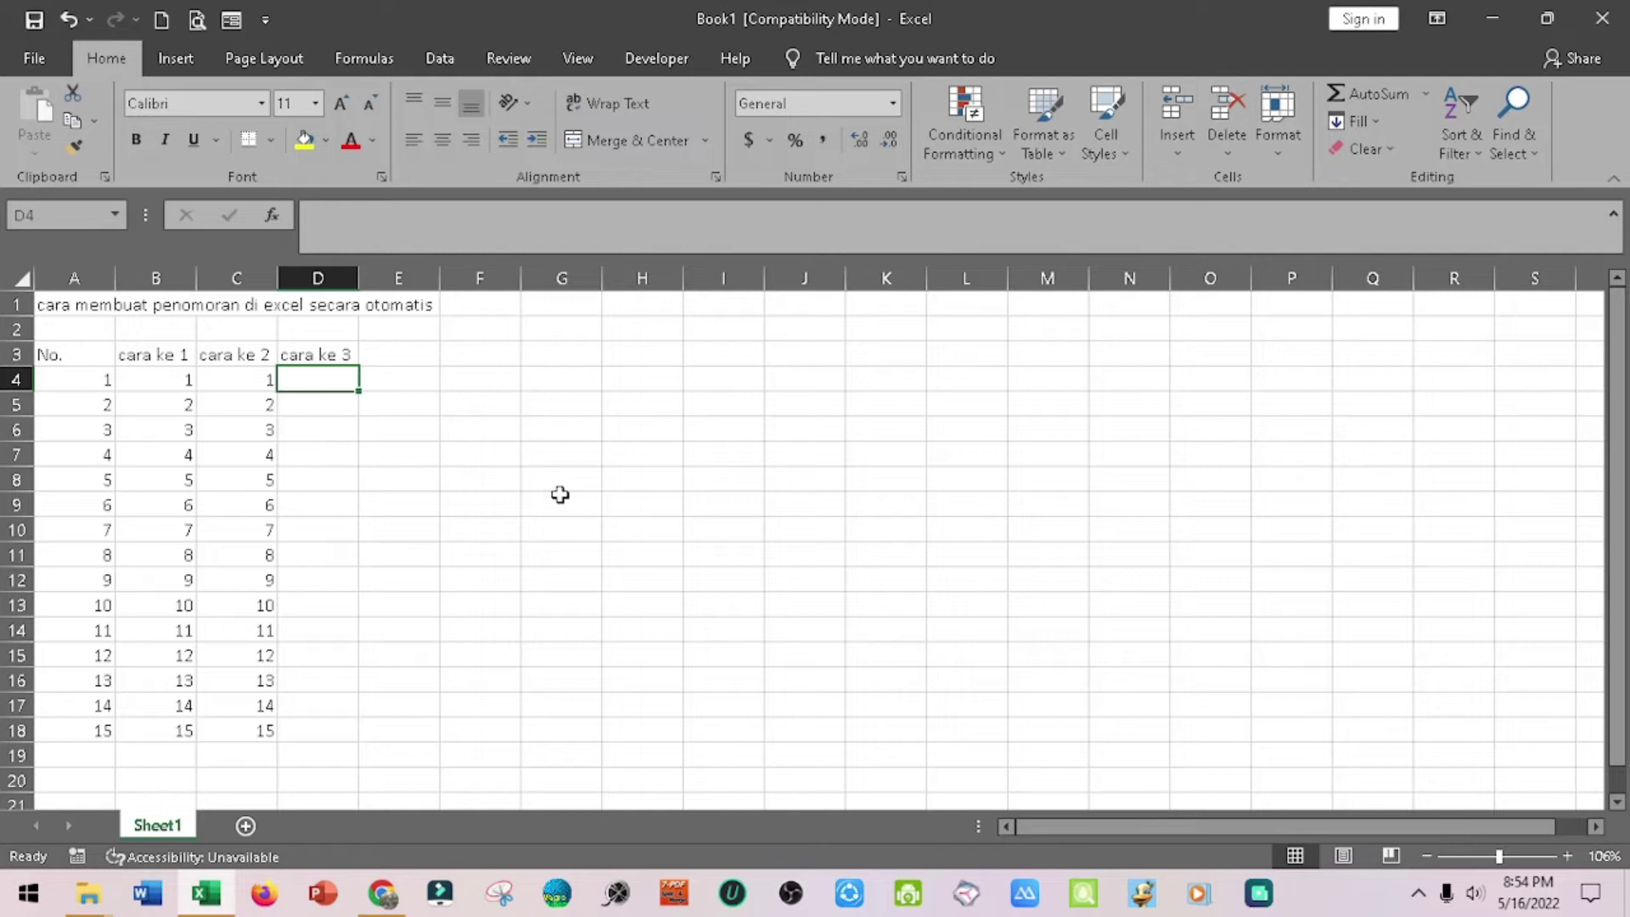
pyautogui.write('1')
pyautogui.press('Return')
pyautogui.write('3')
pyautogui.press('Return')
# Step: Enter 5 and 7 in D6:D7, then clear them again
pyautogui.write('5')
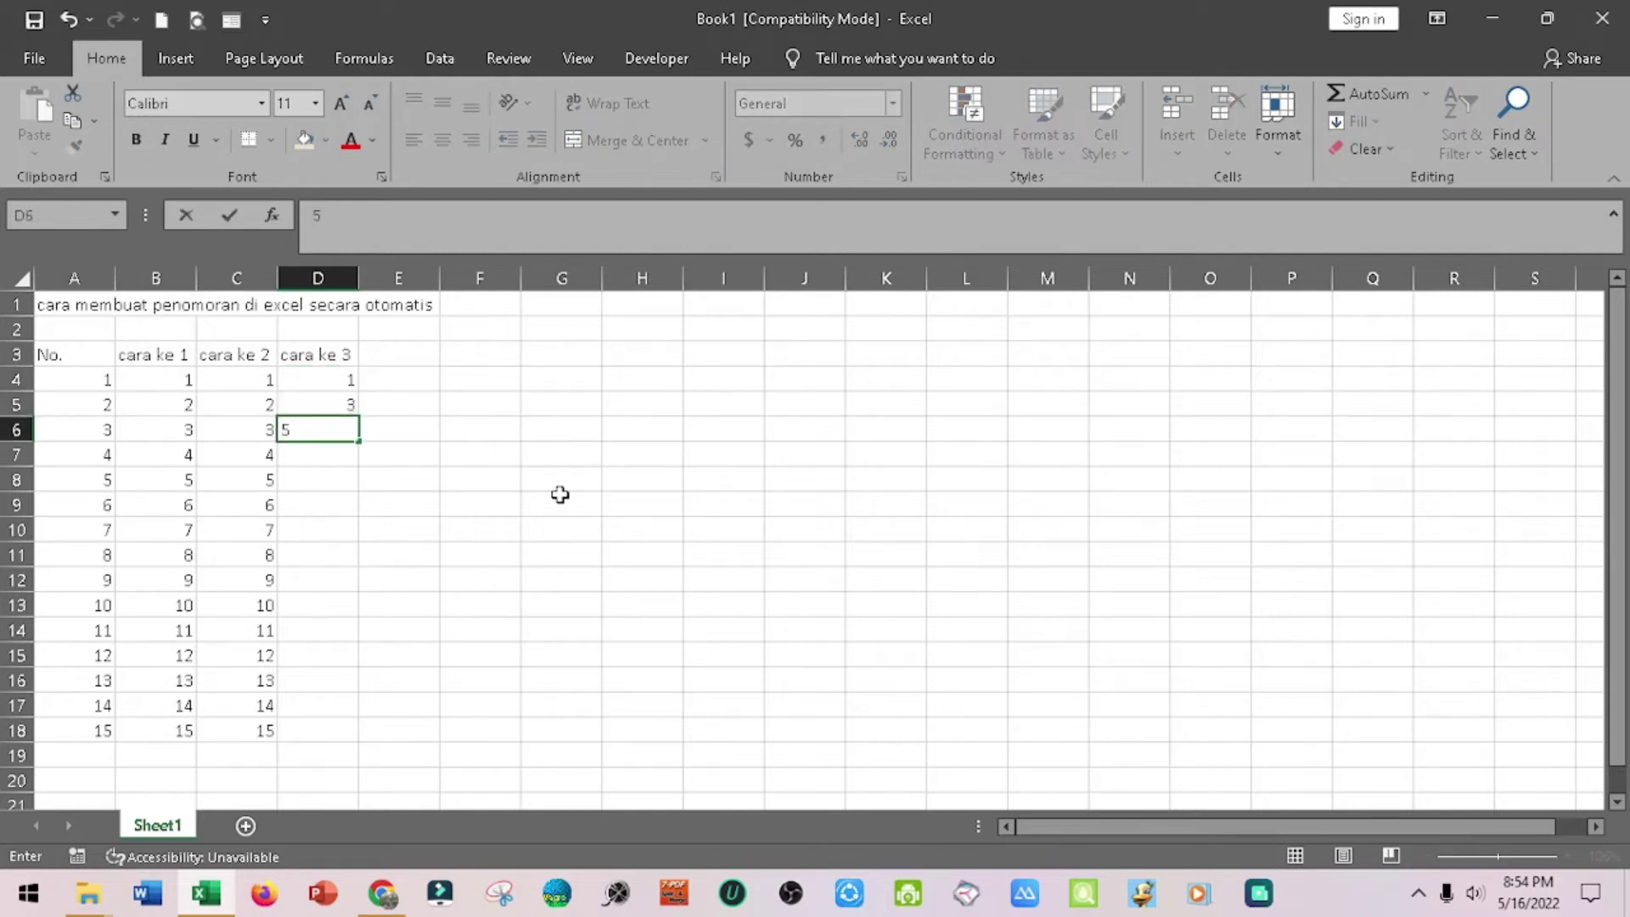
pyautogui.press('Return')
pyautogui.write('7')
pyautogui.press('Up')
pyautogui.press('Up')
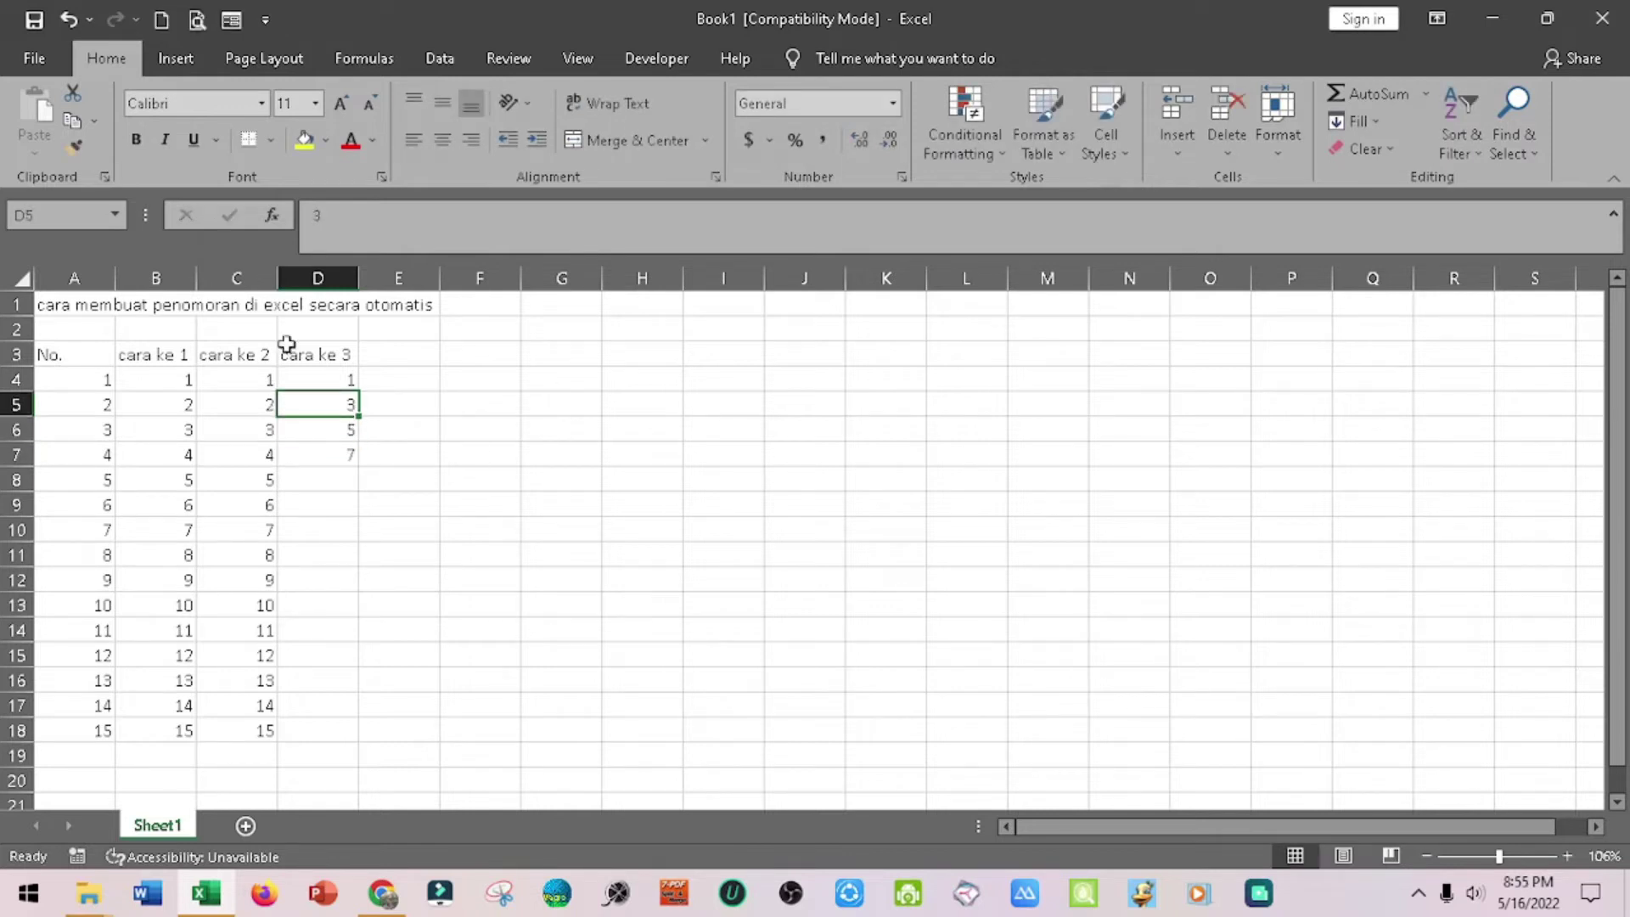
pyautogui.moveTo(354, 433); pyautogui.dragTo(342, 450)
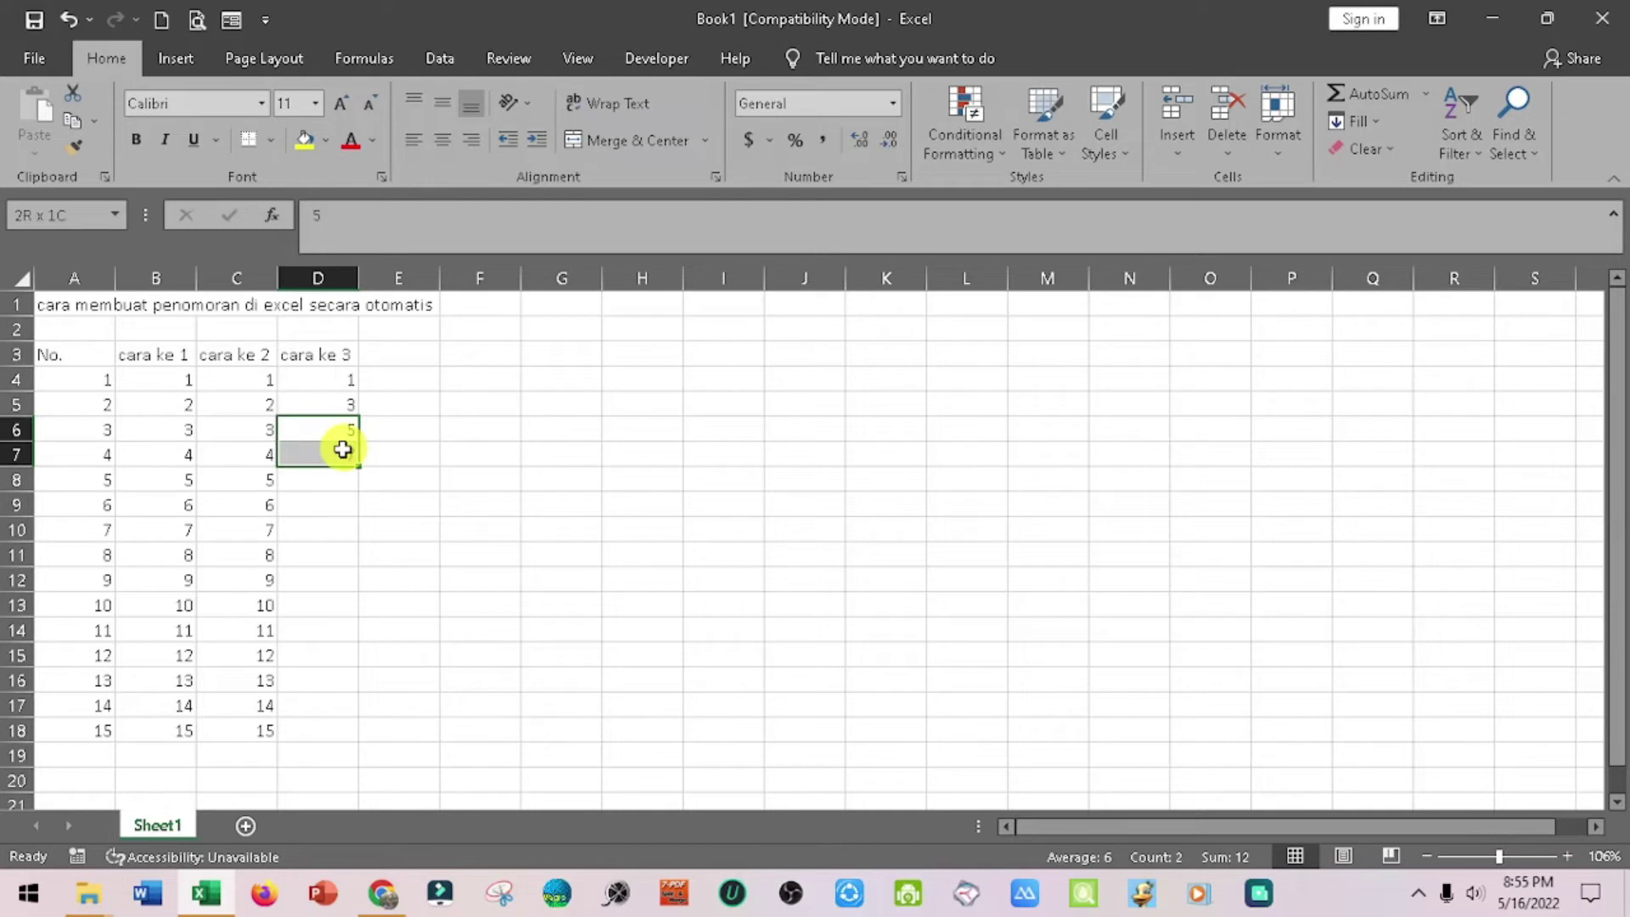
pyautogui.press('Delete')
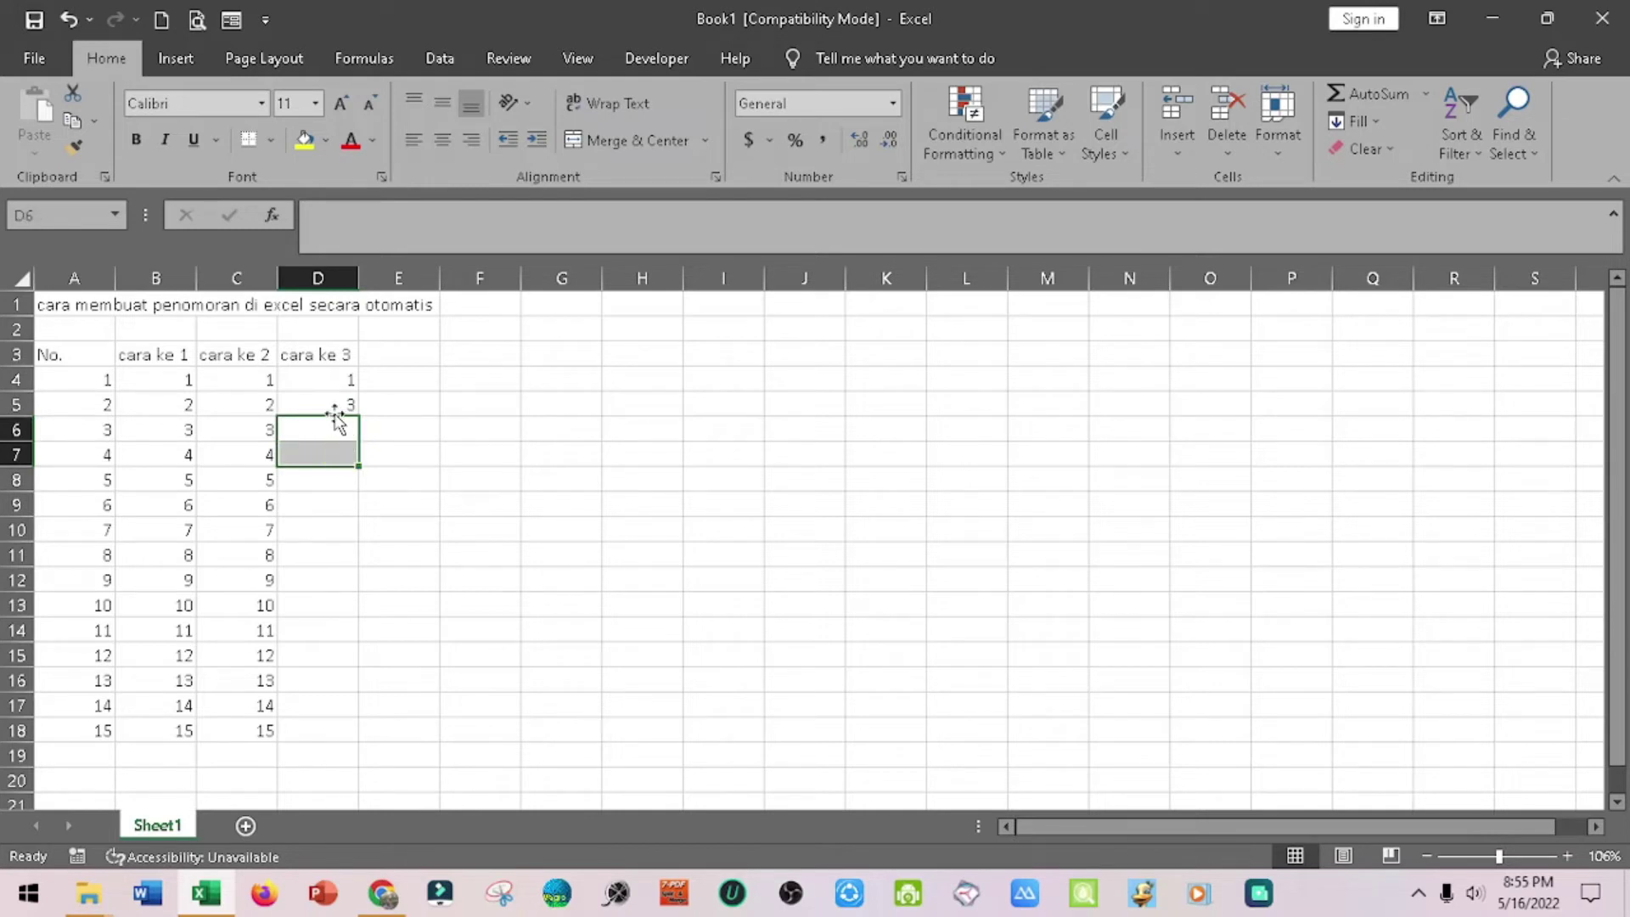
# Step: Extend the 1, 3 pattern to fill D4:D18 with odd numbers 1 to 29
pyautogui.click(342, 374)
pyautogui.moveTo(342, 375); pyautogui.dragTo(339, 399)
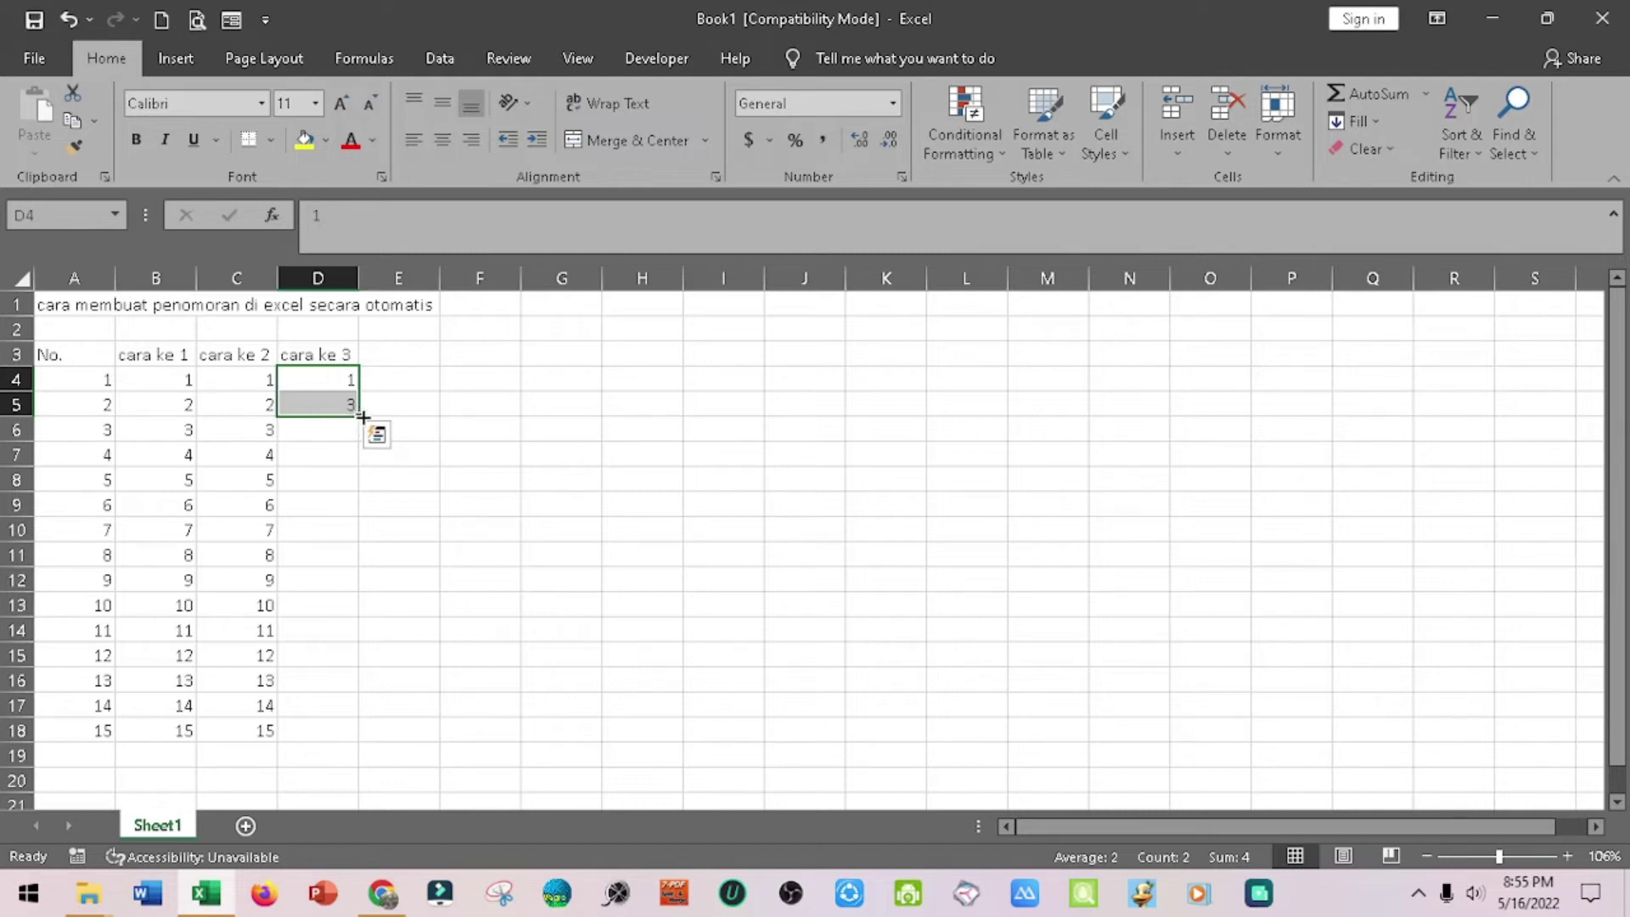
pyautogui.moveTo(363, 417); pyautogui.dragTo(348, 731)
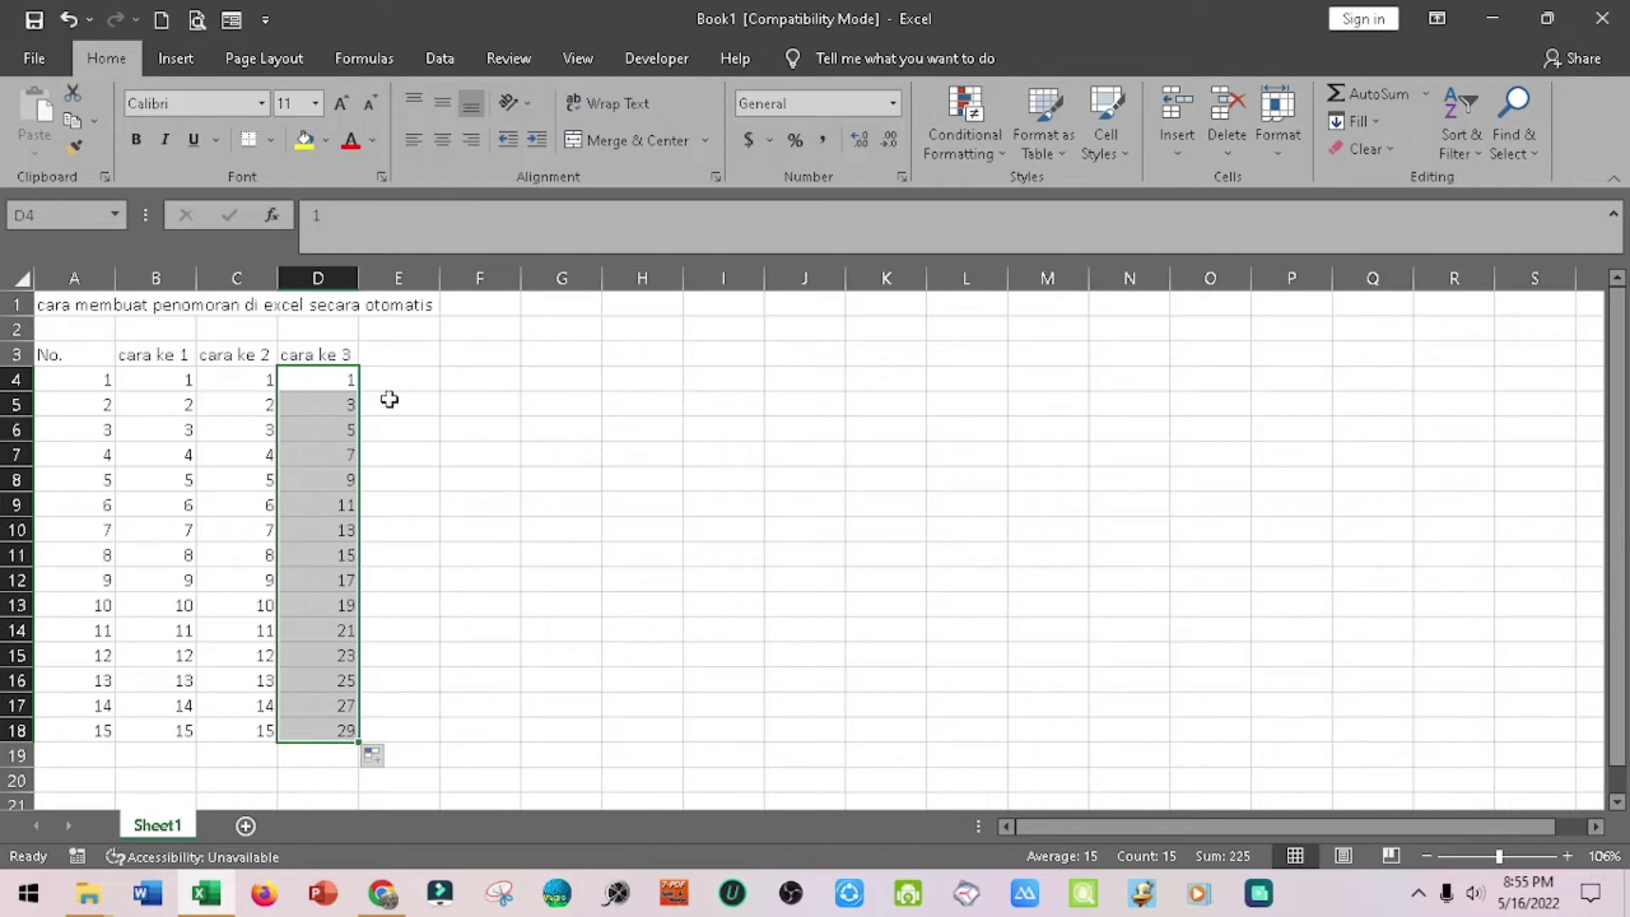
pyautogui.click(408, 353)
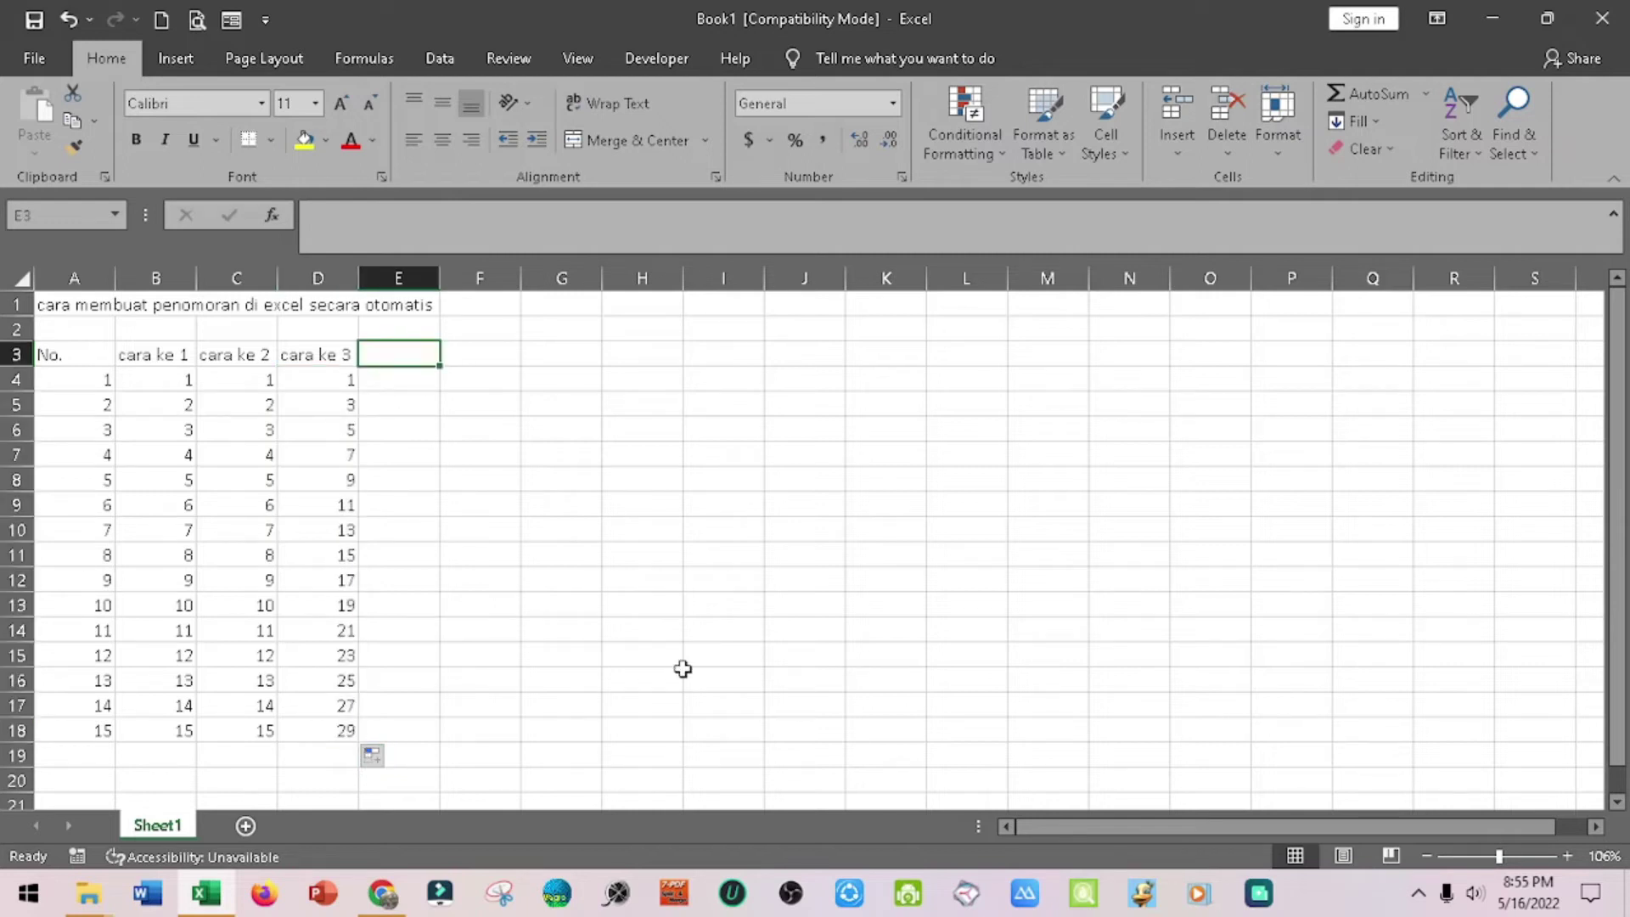
# Step: Head E3 'cara ke 4' and enter 2 and 4 in E4:E5
pyautogui.write('cara ke ')
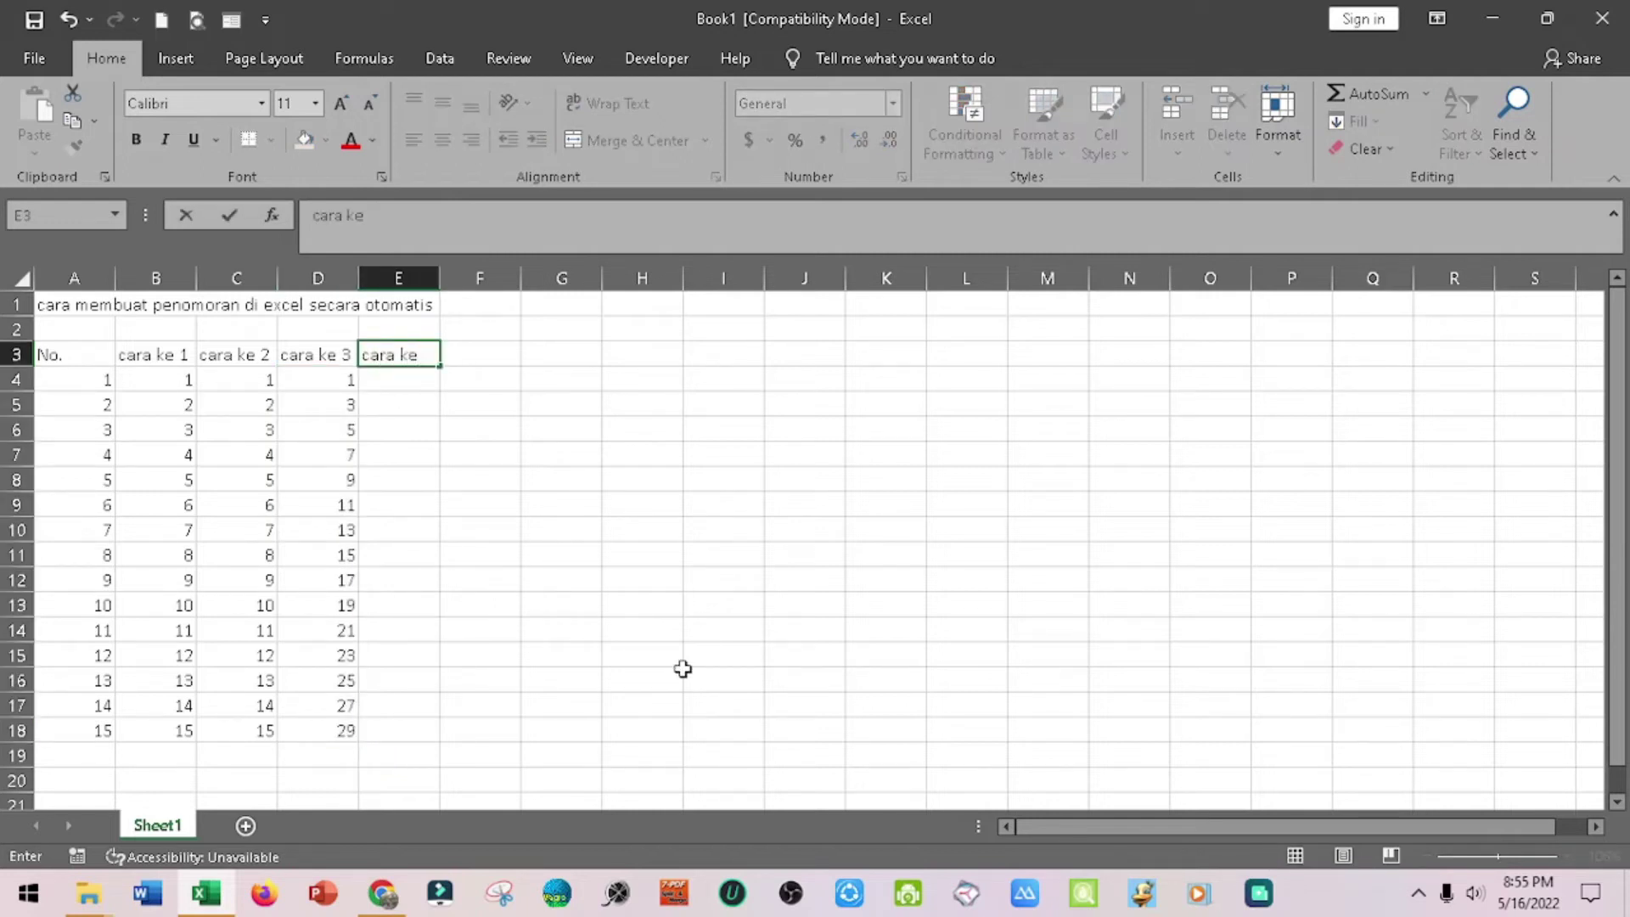
pyautogui.write('4')
pyautogui.press('Return')
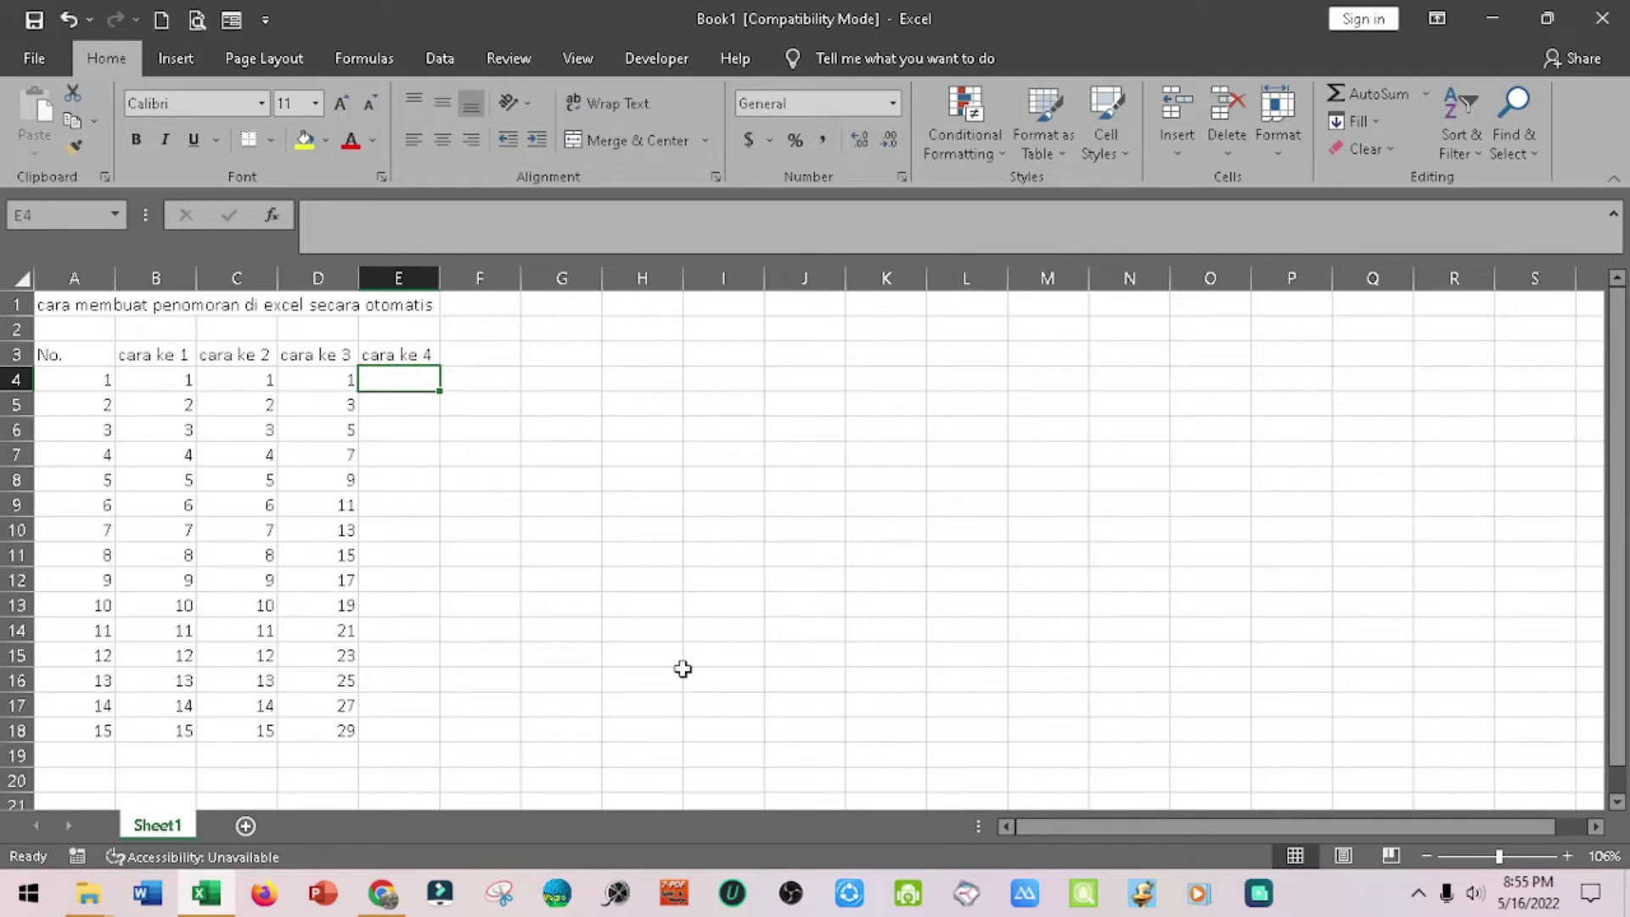
pyautogui.write('2')
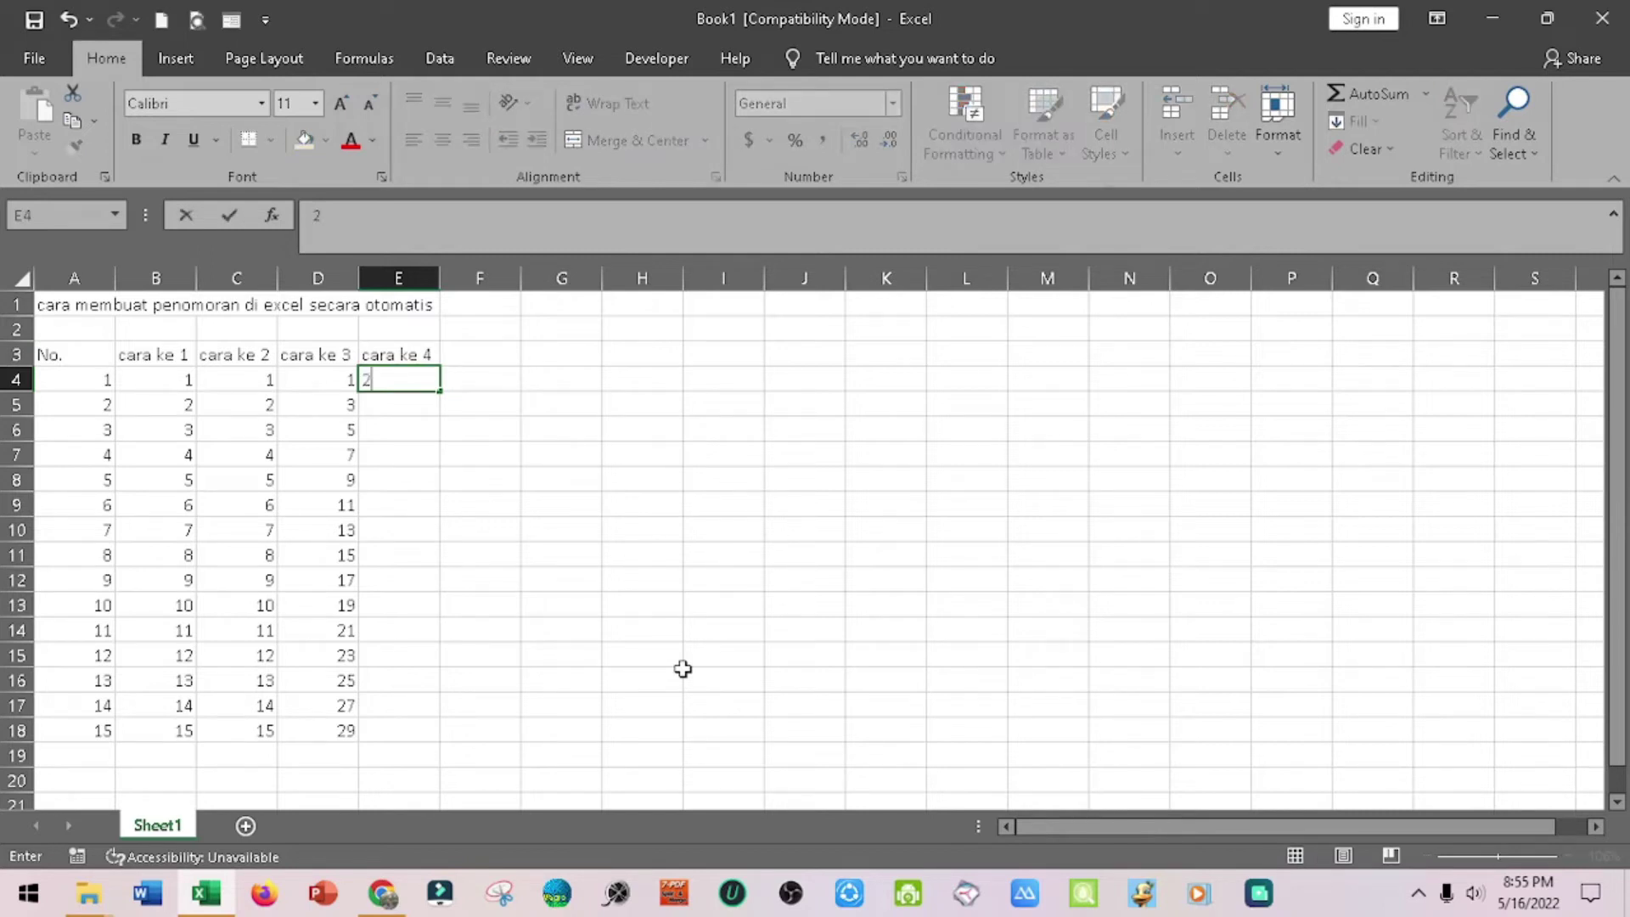
pyautogui.press('Return')
pyautogui.write('4')
pyautogui.press('Return')
# Step: Extend the 2, 4 pair to fill E4:E18 with even numbers 2 to 30
pyautogui.press('Up')
pyautogui.press('Up')
pyautogui.hotkey('shift', 'Down')
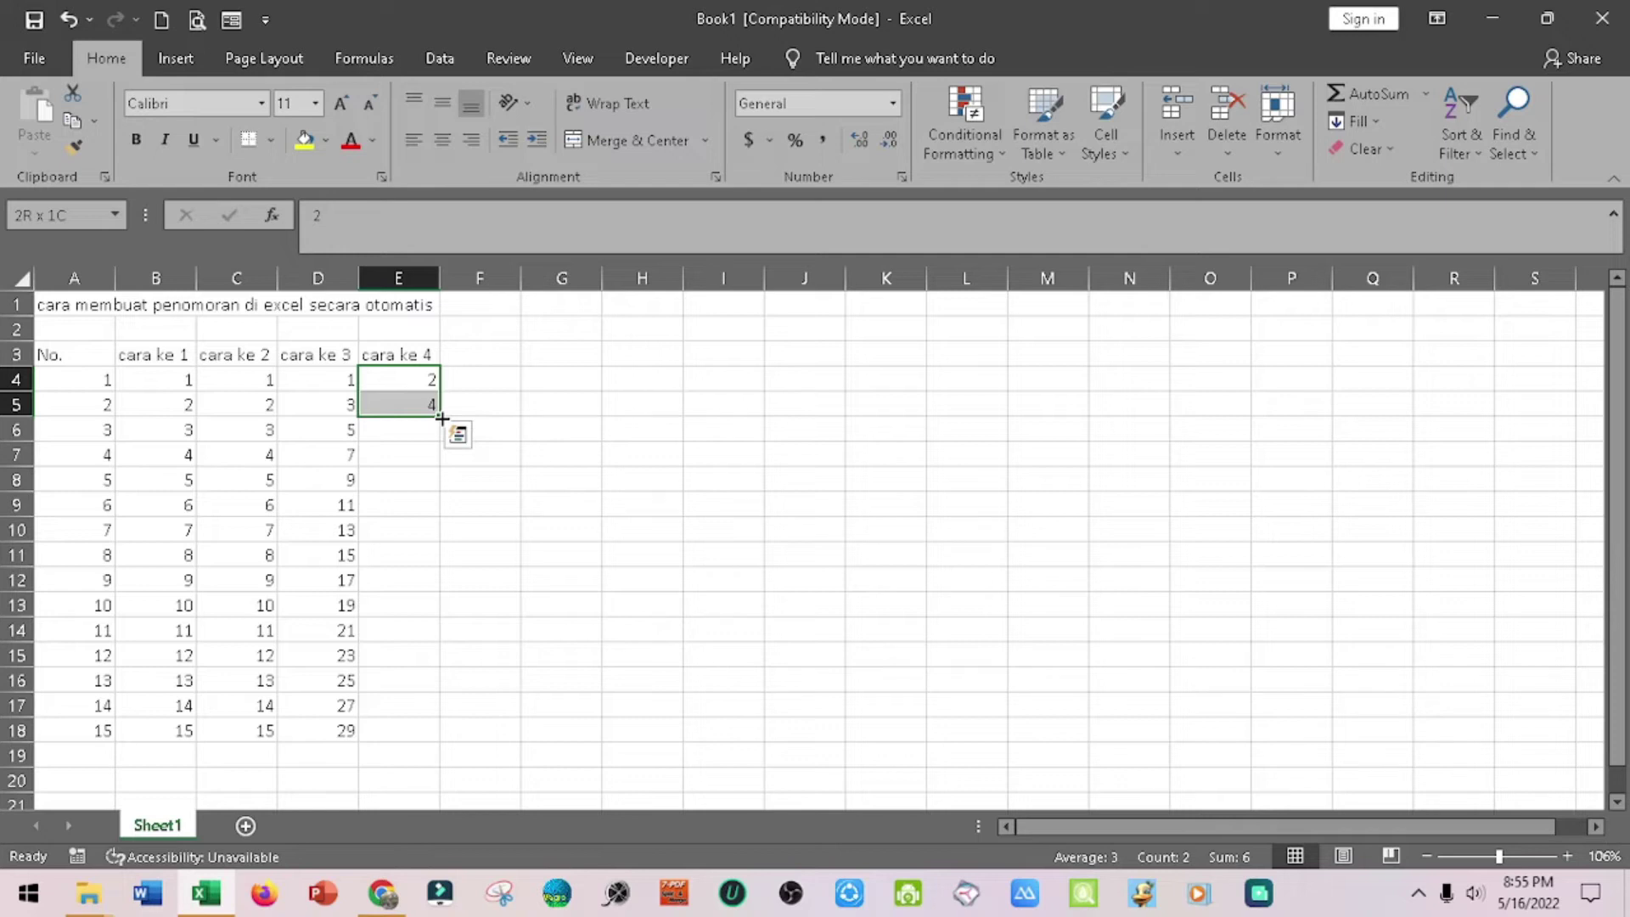
pyautogui.moveTo(442, 418); pyautogui.dragTo(462, 655)
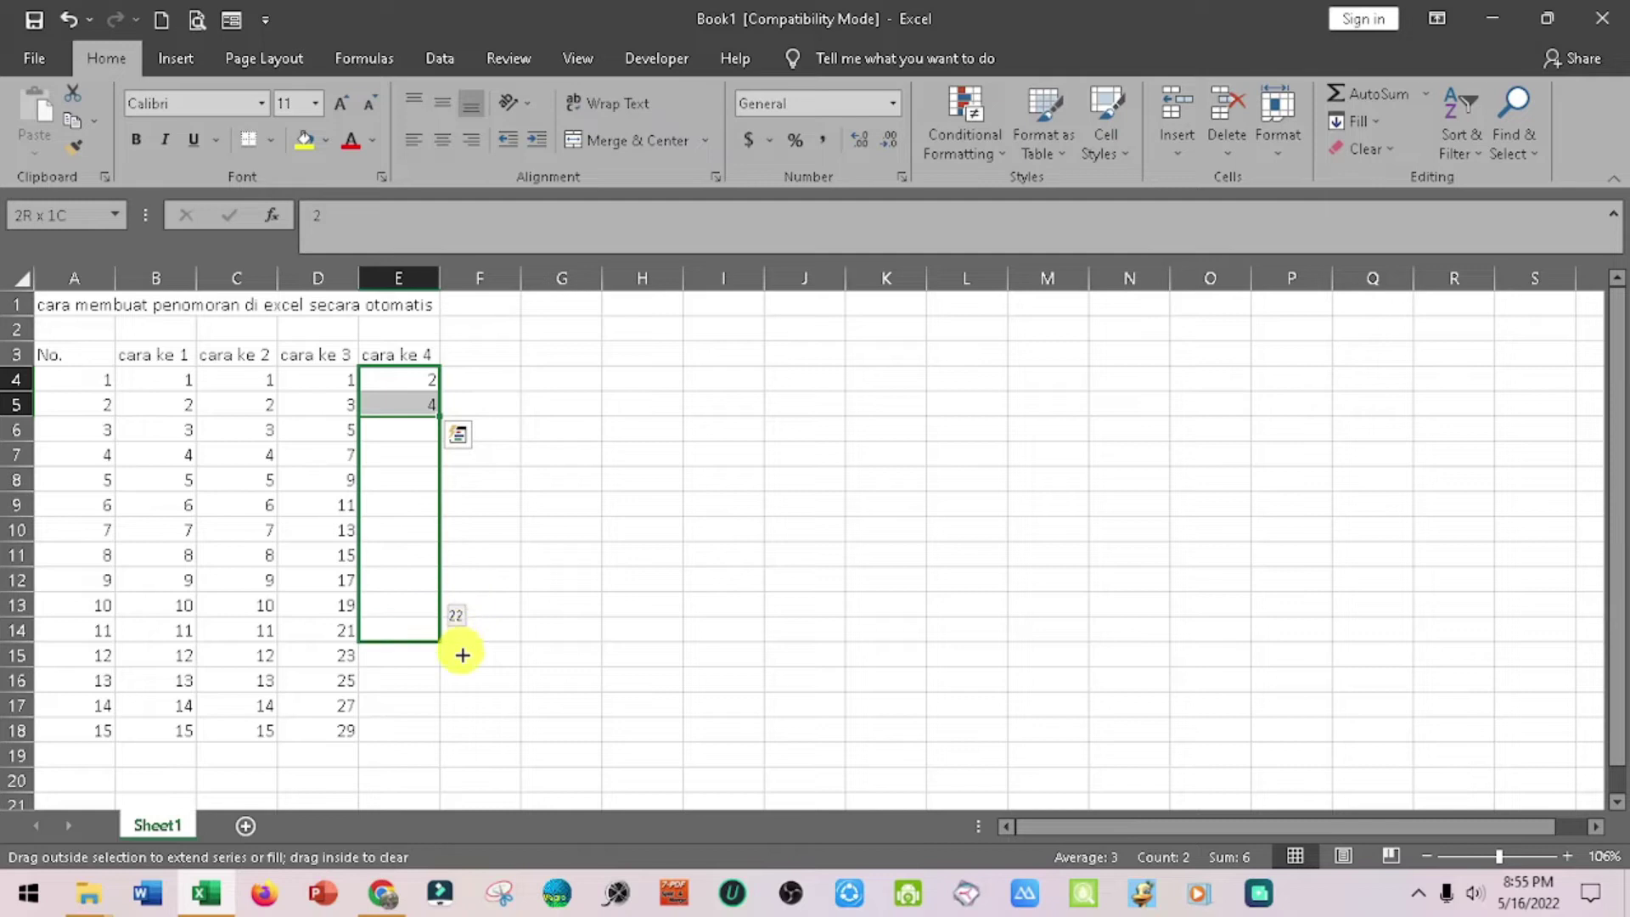
pyautogui.moveTo(462, 655); pyautogui.dragTo(466, 745)
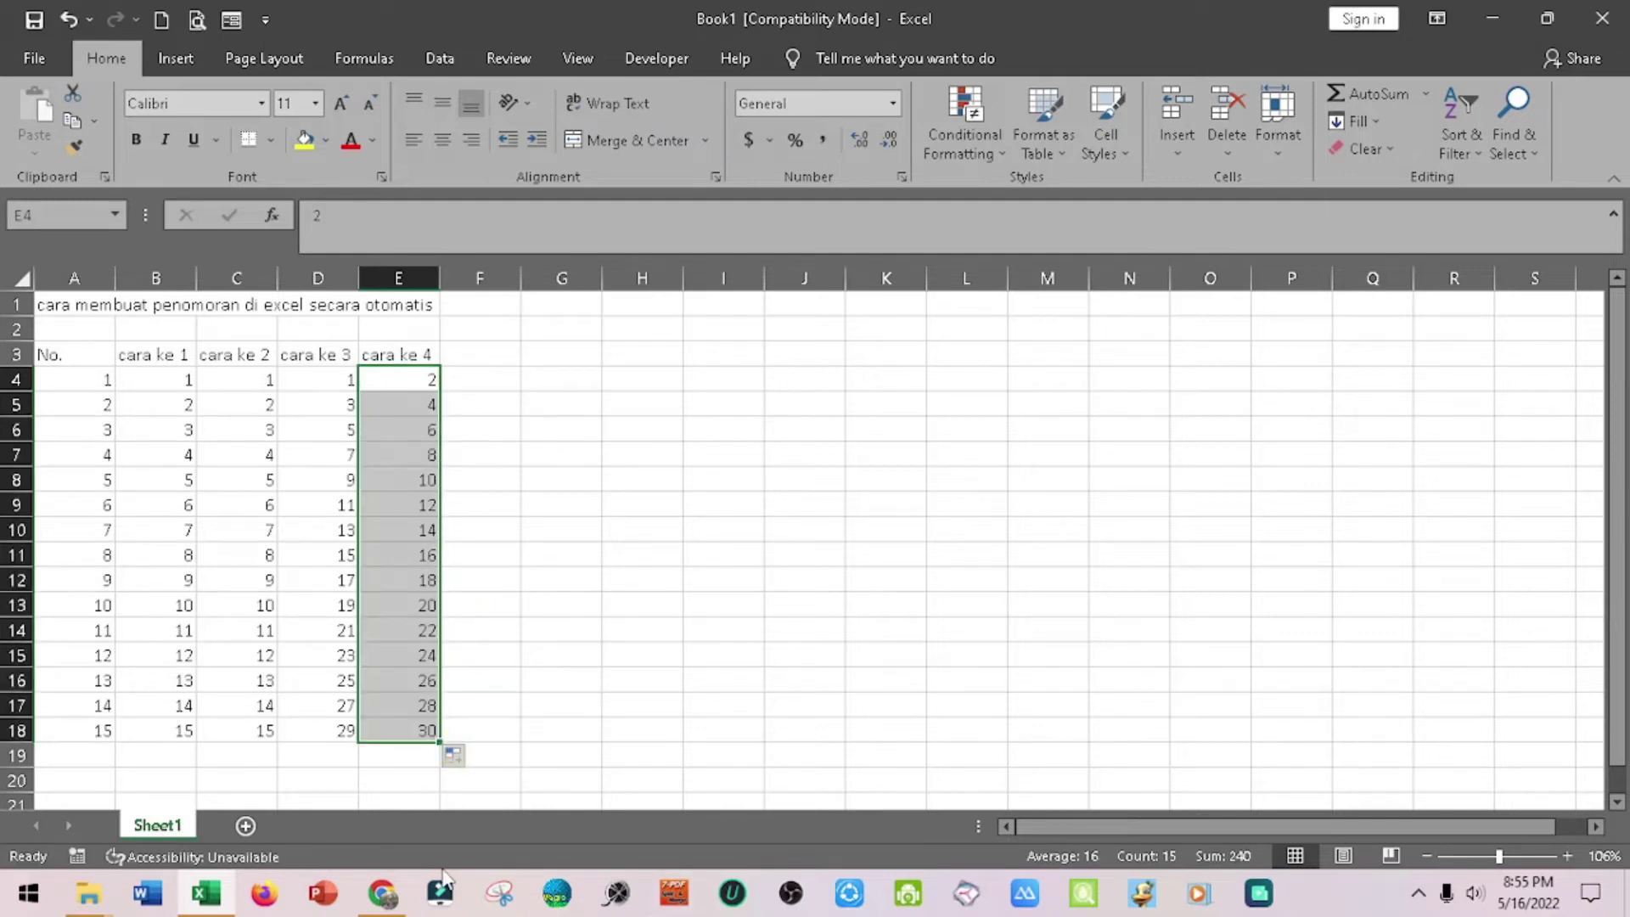
# Step: Head F3 'cara ke 5' and fill F4:F18 in steps of 6 from 1 and 7
pyautogui.click(506, 347)
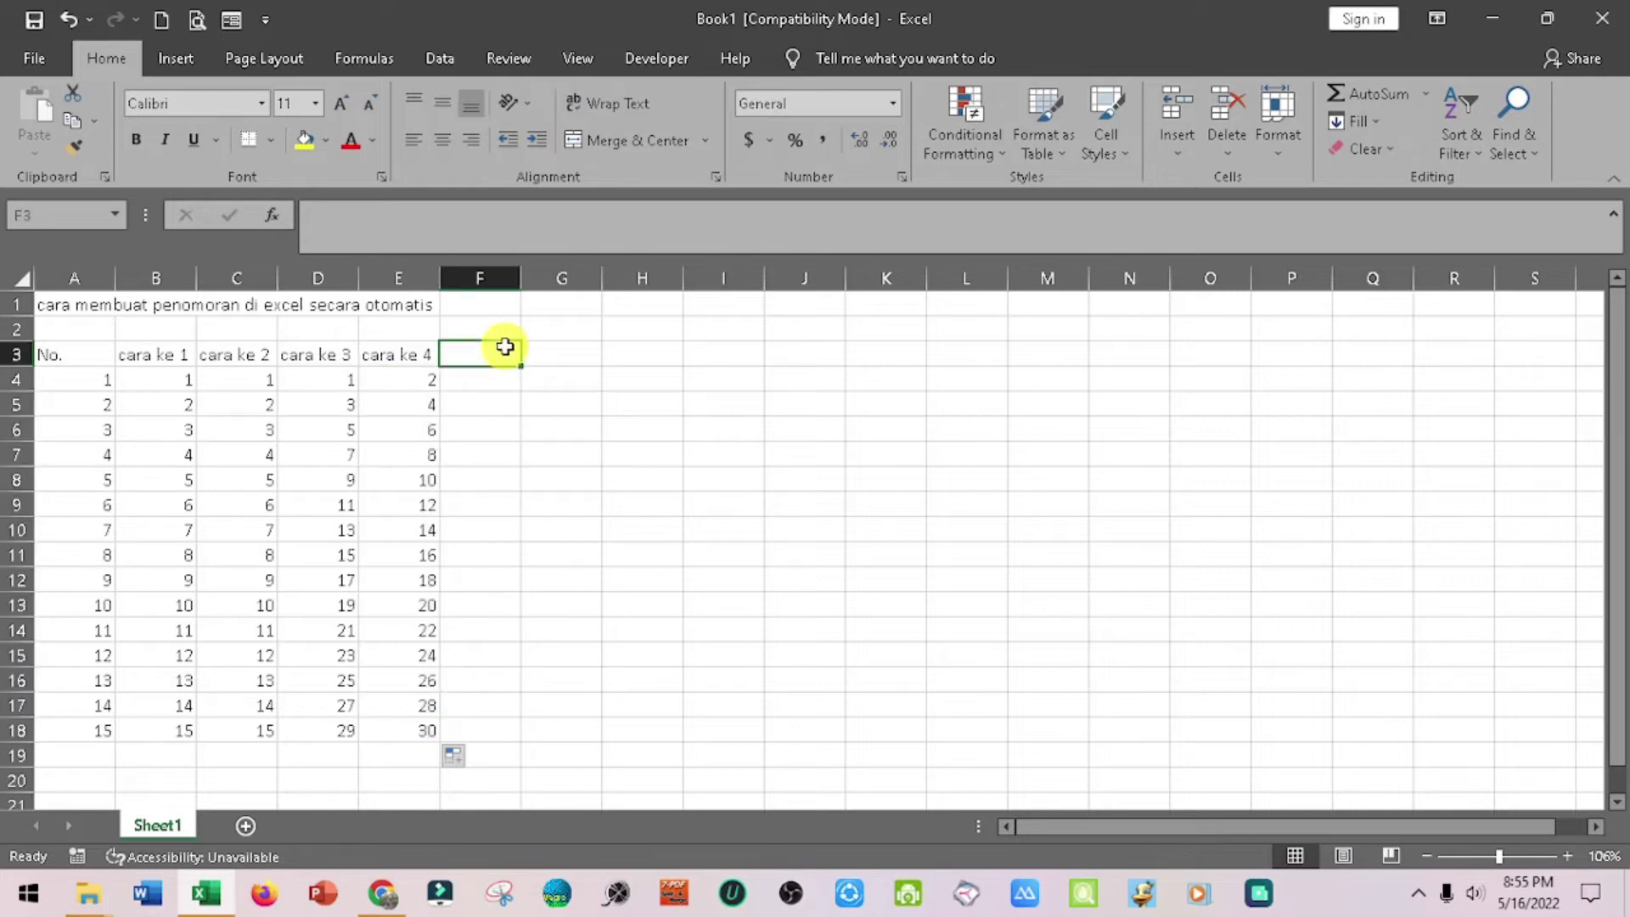
pyautogui.write('cara ke 5')
pyautogui.press('Return')
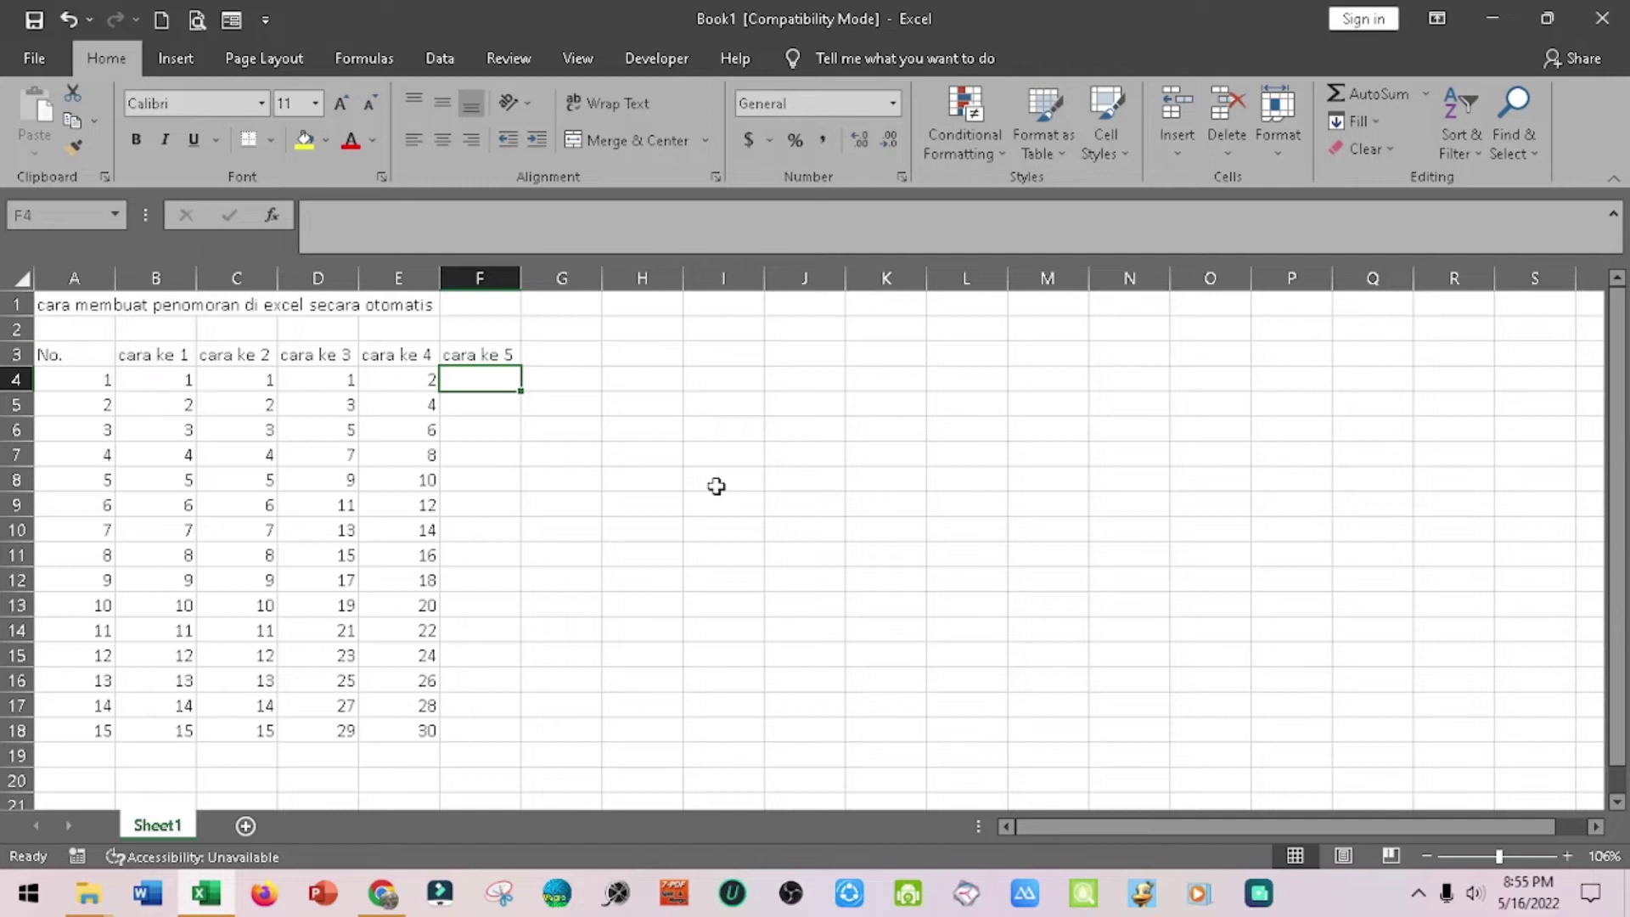
pyautogui.write('1')
pyautogui.press('Return')
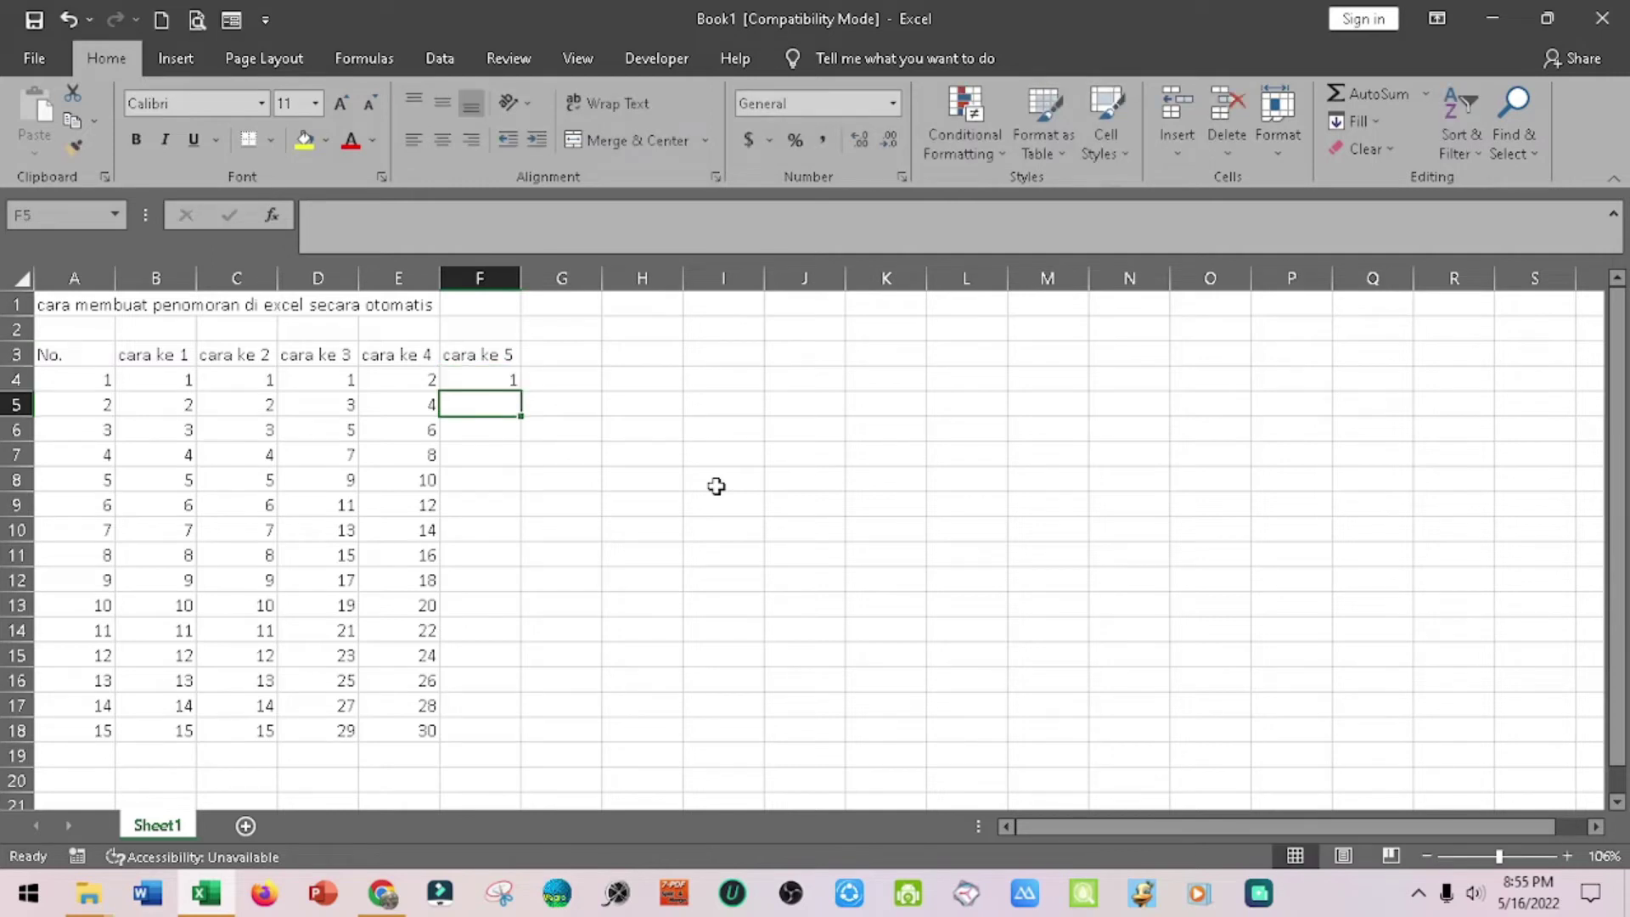
pyautogui.write('7')
pyautogui.press('Return')
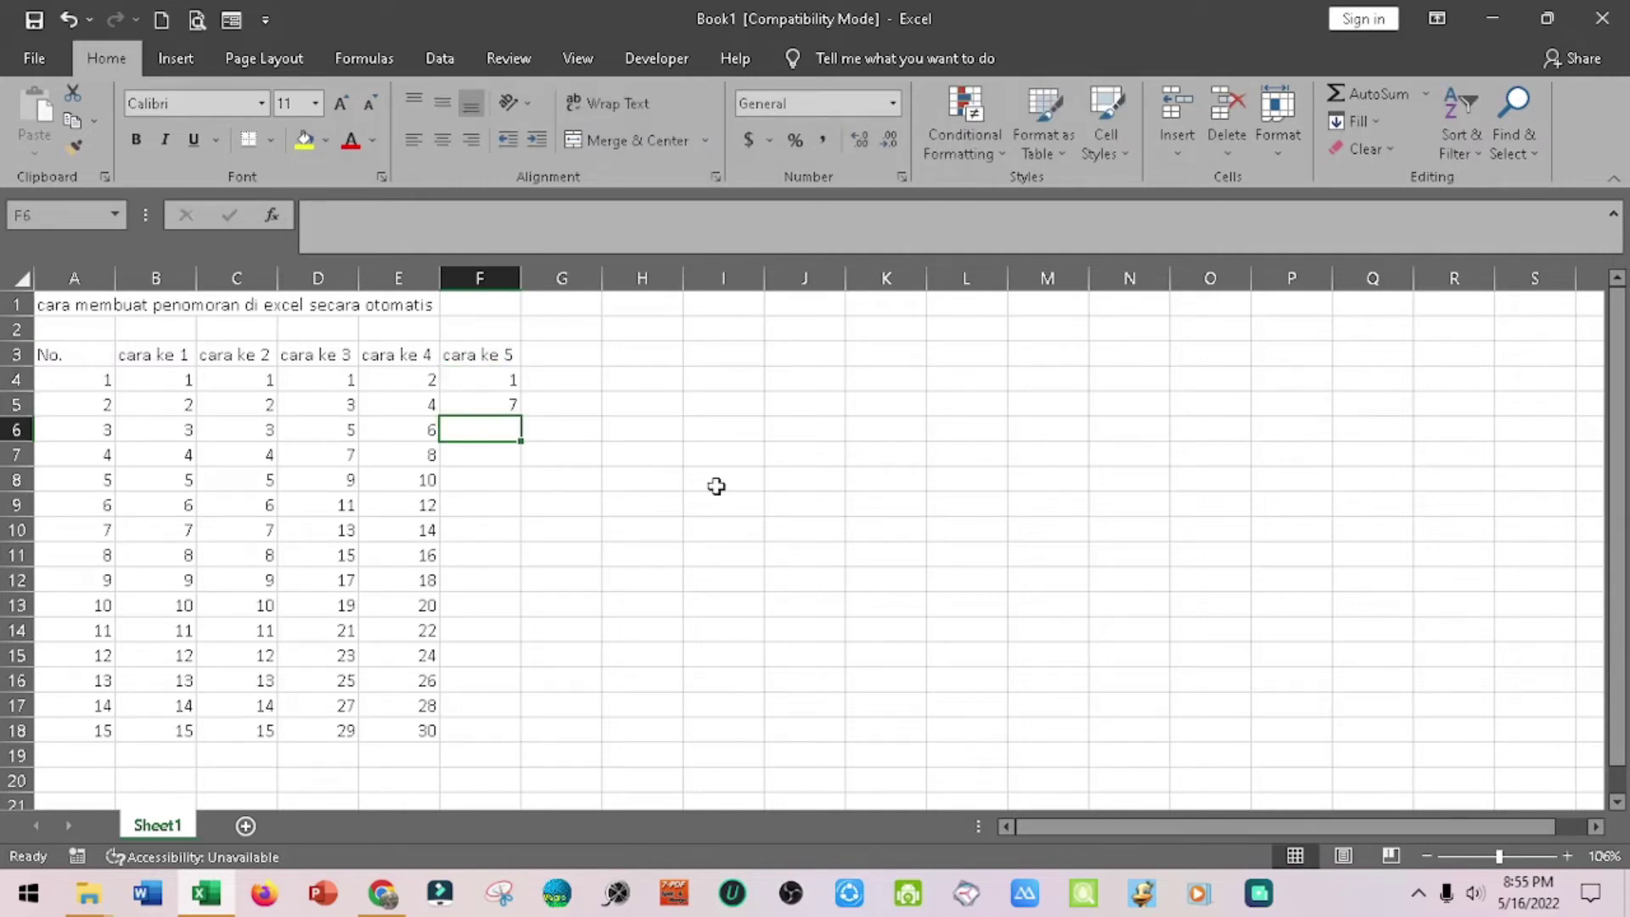
pyautogui.moveTo(483, 380); pyautogui.dragTo(519, 736)
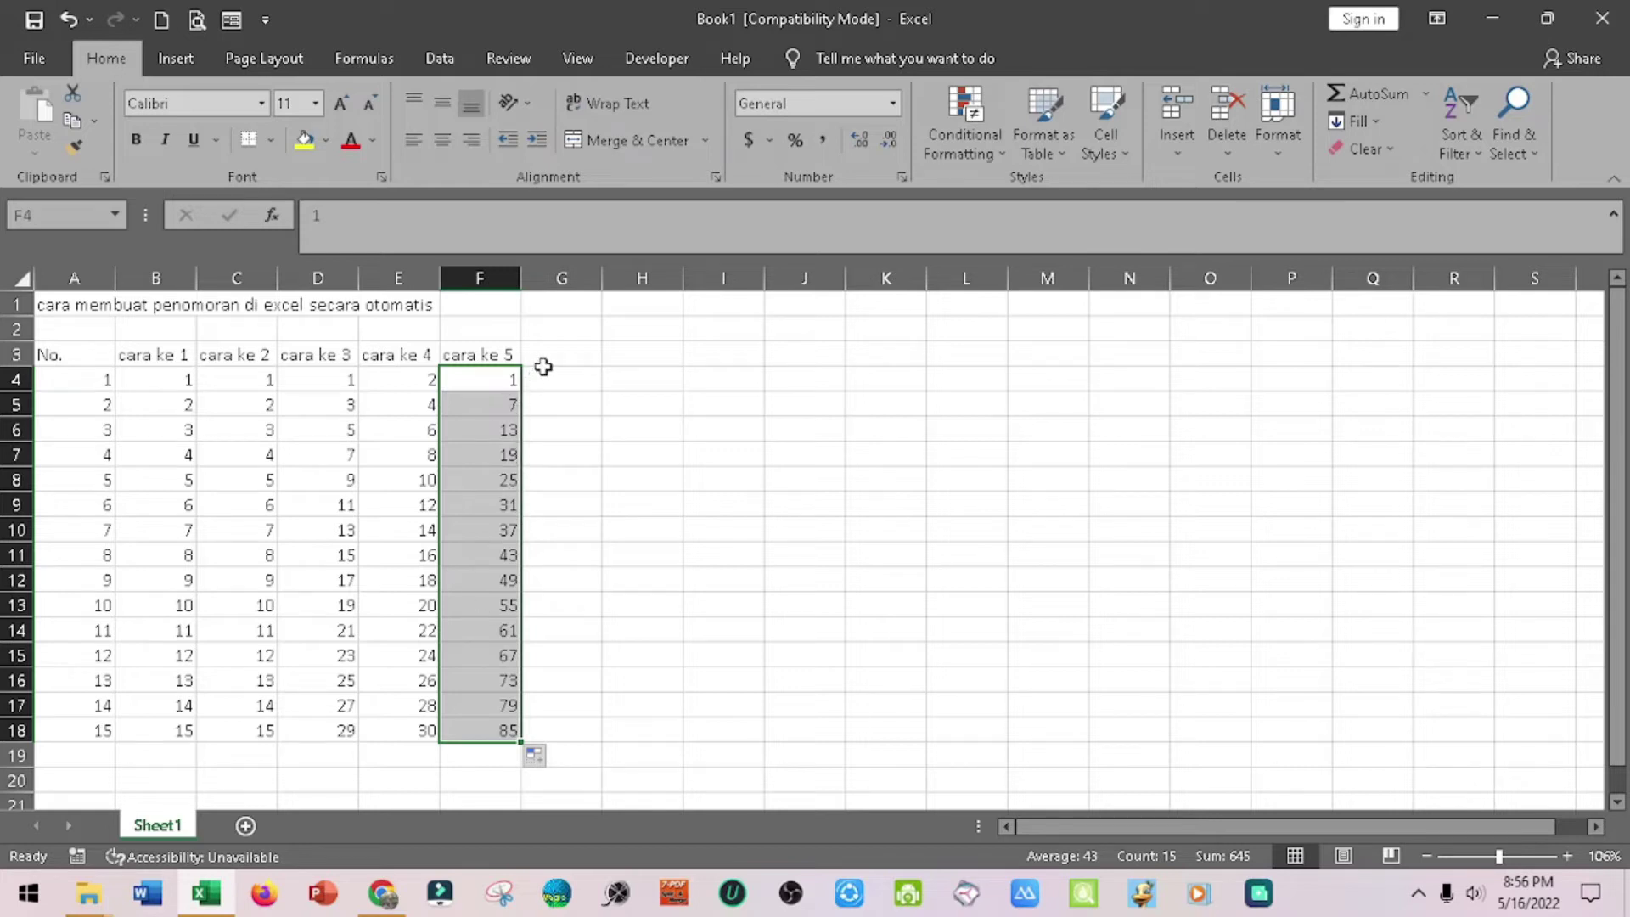
pyautogui.click(567, 354)
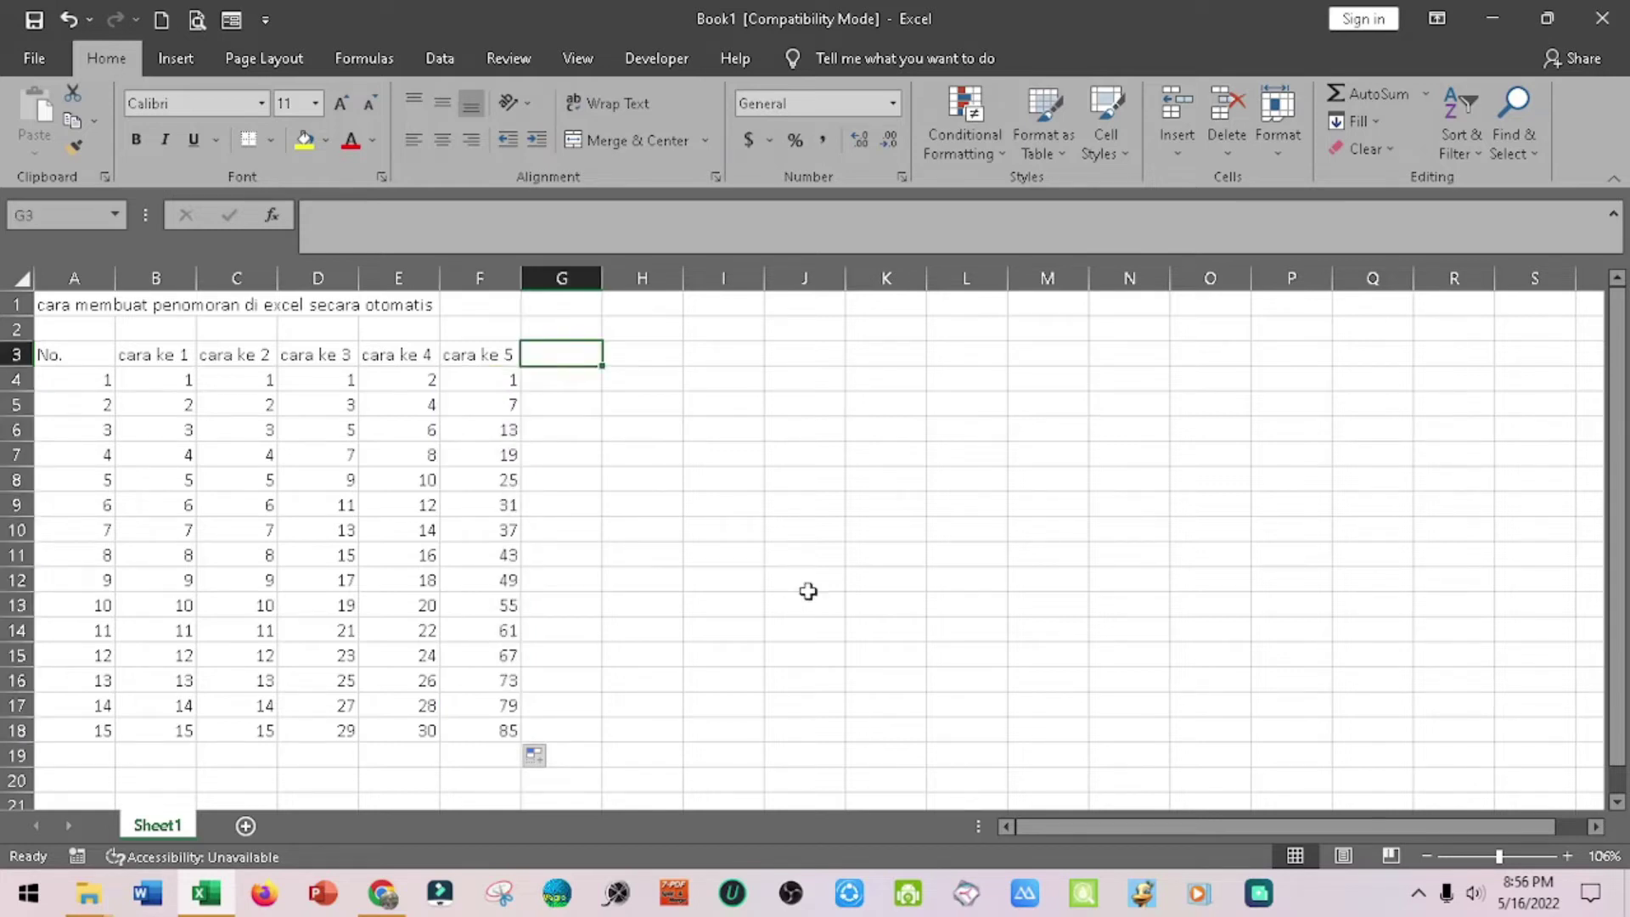
# Step: Head G3 'cara ke 6' and try entering 1 in G4 and 2 in H5
pyautogui.write('cara ke ')
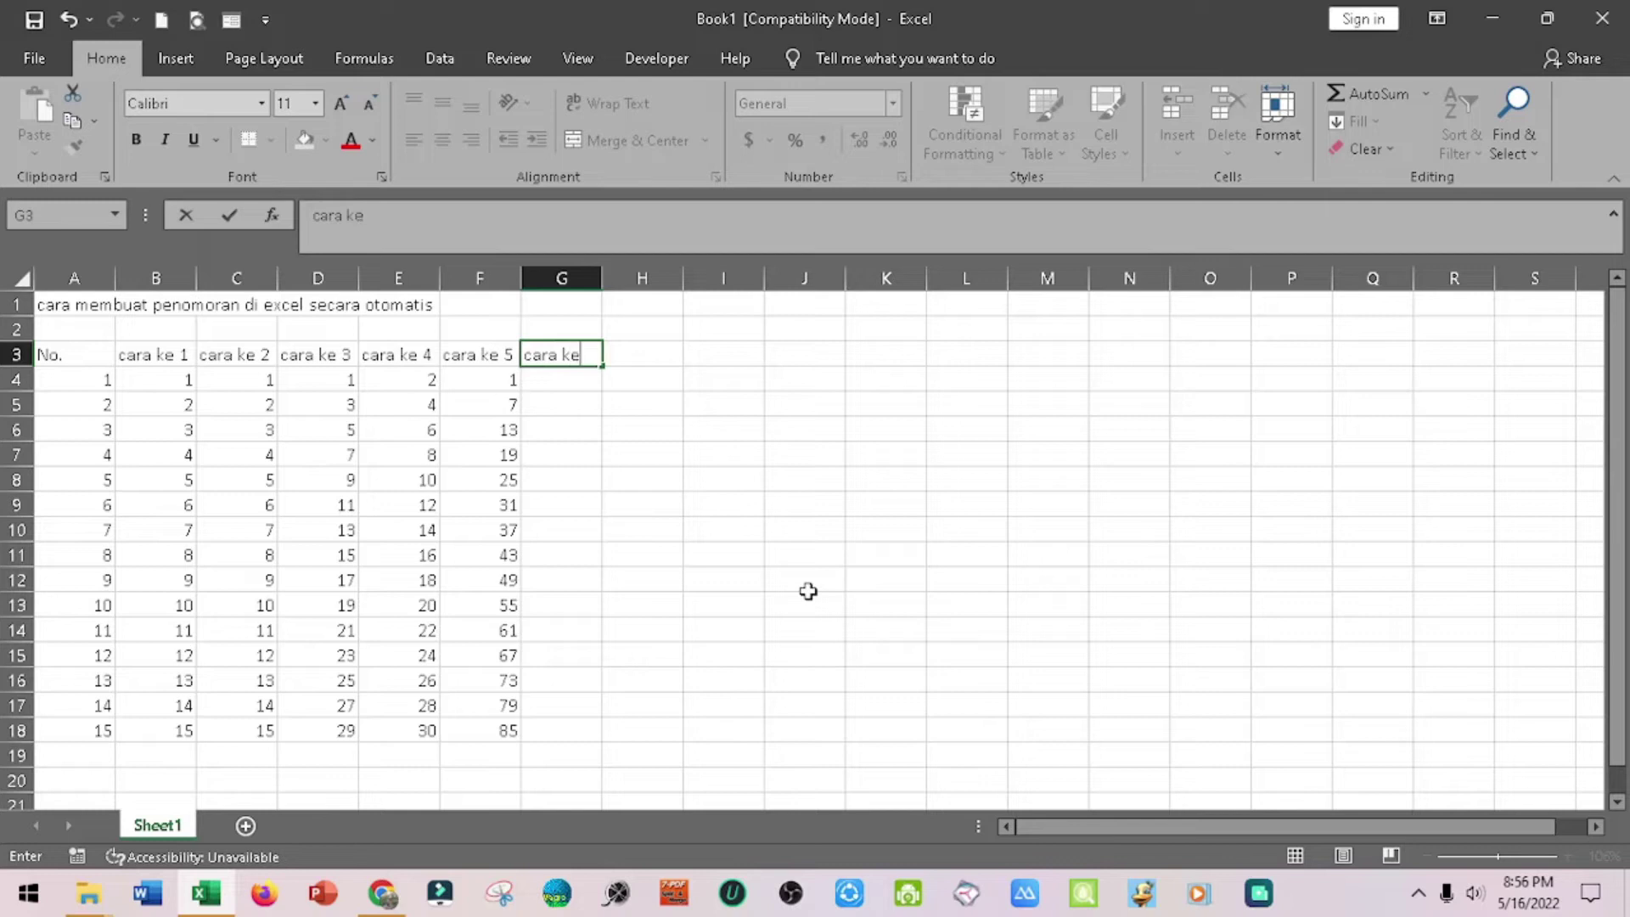
pyautogui.write('6')
pyautogui.press('Return')
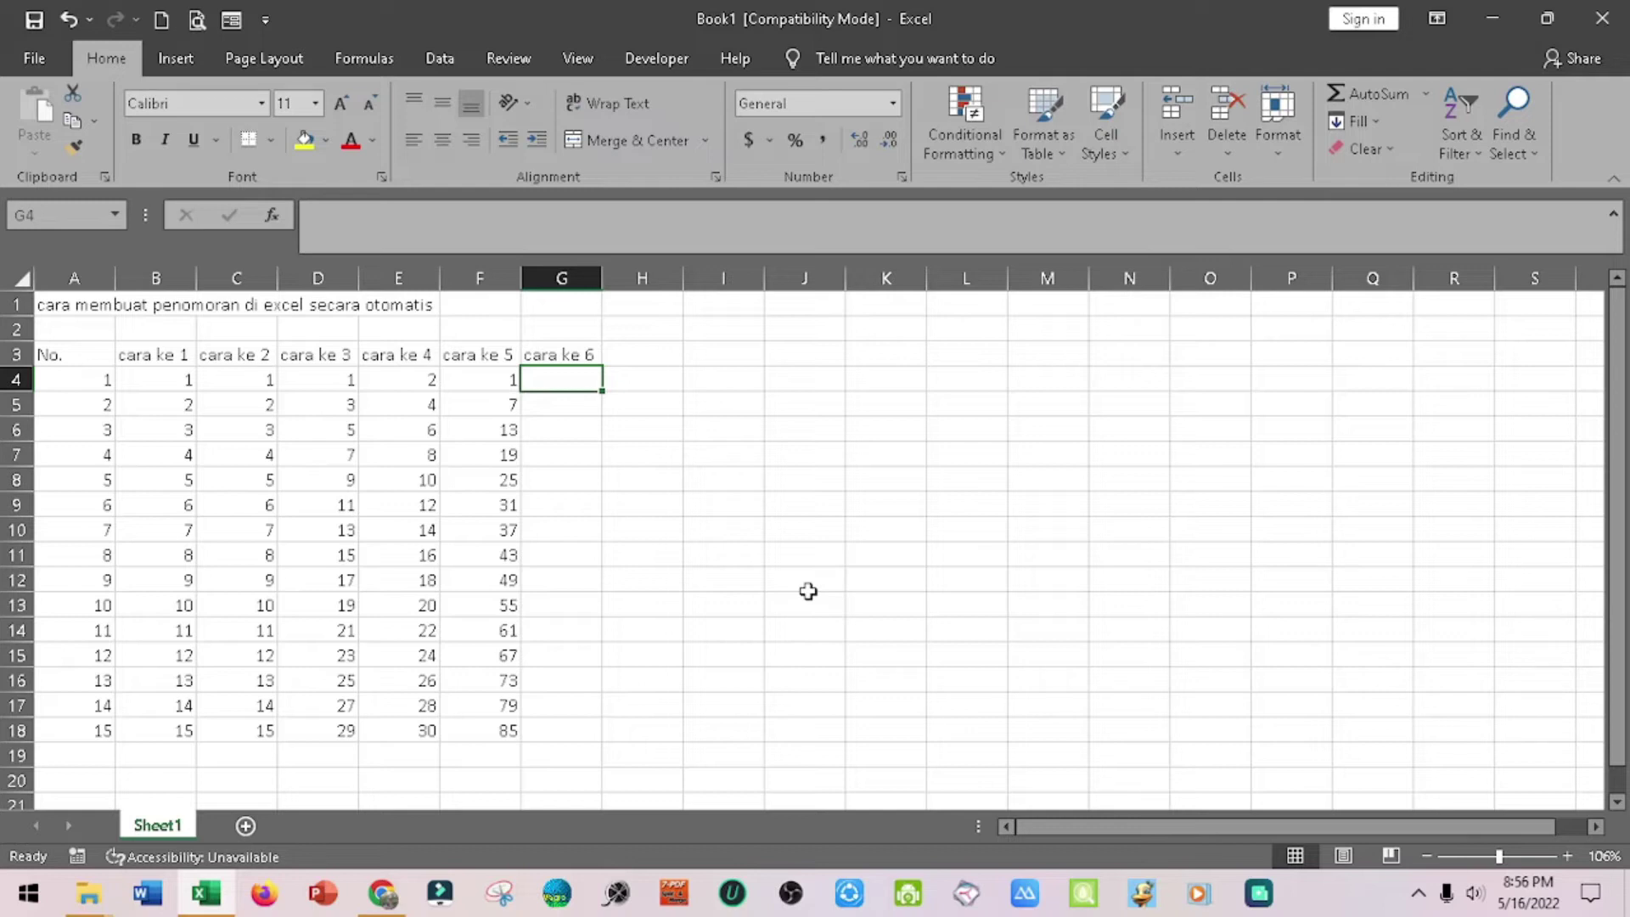
pyautogui.write('1')
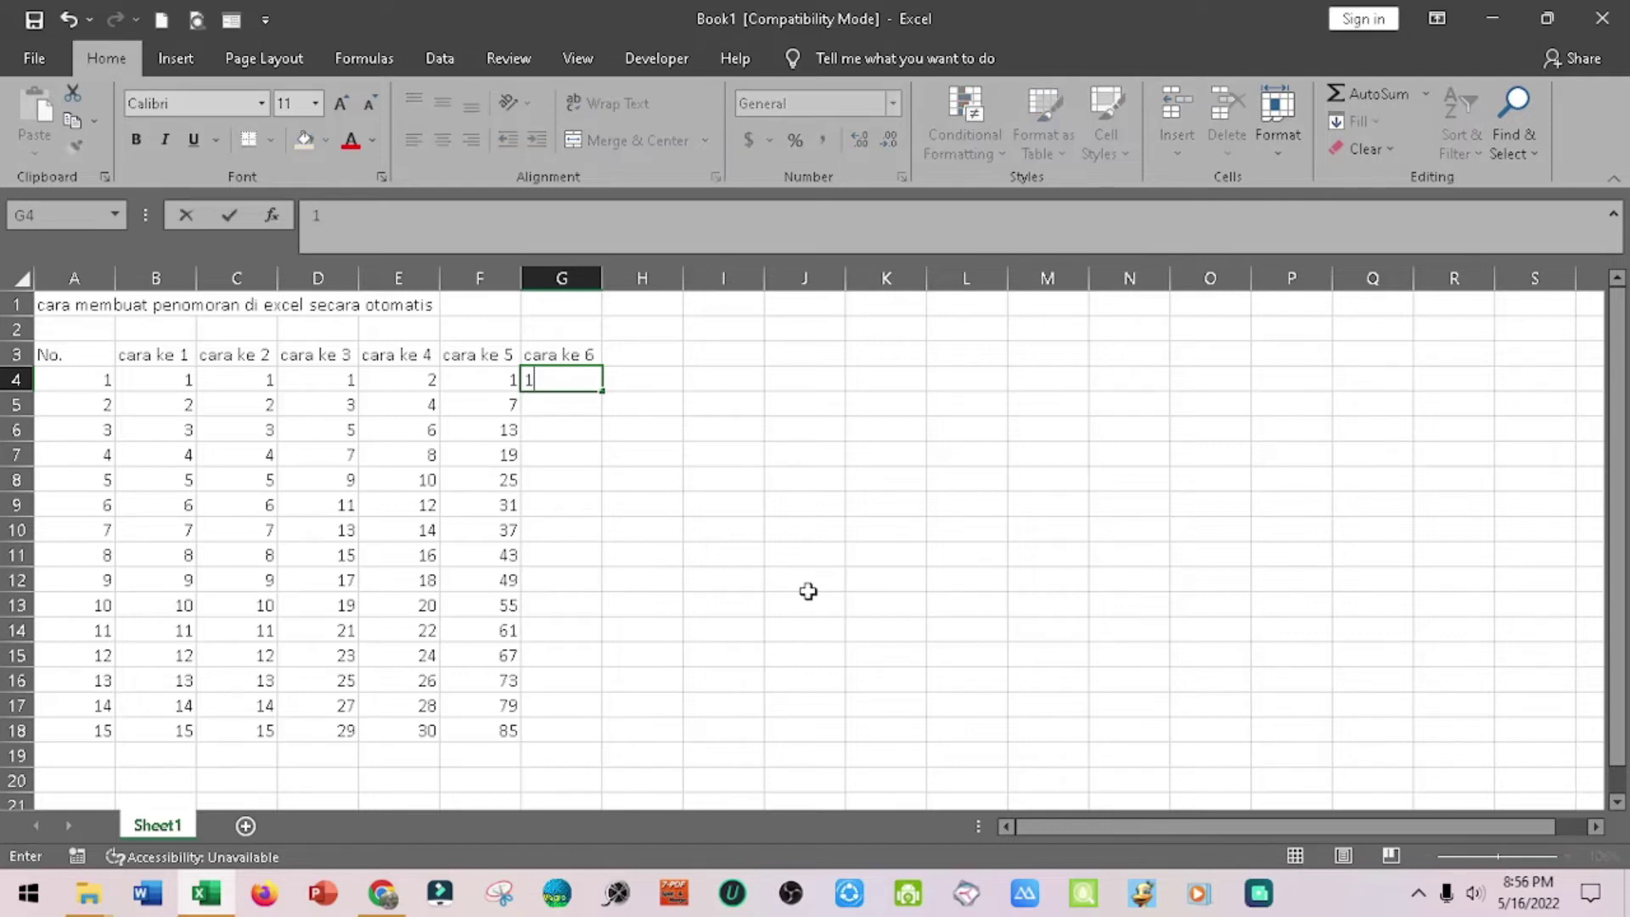
pyautogui.press('Return')
pyautogui.press('Right')
pyautogui.write('2')
pyautogui.press('Return')
pyautogui.press('Up')
pyautogui.press('Up')
pyautogui.press('Left')
pyautogui.press('Down')
# Step: Add trial values 3 and 4, then clear all trial entries from G4:H7
pyautogui.press('Up')
pyautogui.press('Down')
pyautogui.press('Down')
pyautogui.write('3')
pyautogui.press('Return')
pyautogui.press('Right')
pyautogui.write('4')
pyautogui.press('Return')
pyautogui.press('Up')
pyautogui.press('Up')
pyautogui.press('Up')
pyautogui.press('Up')
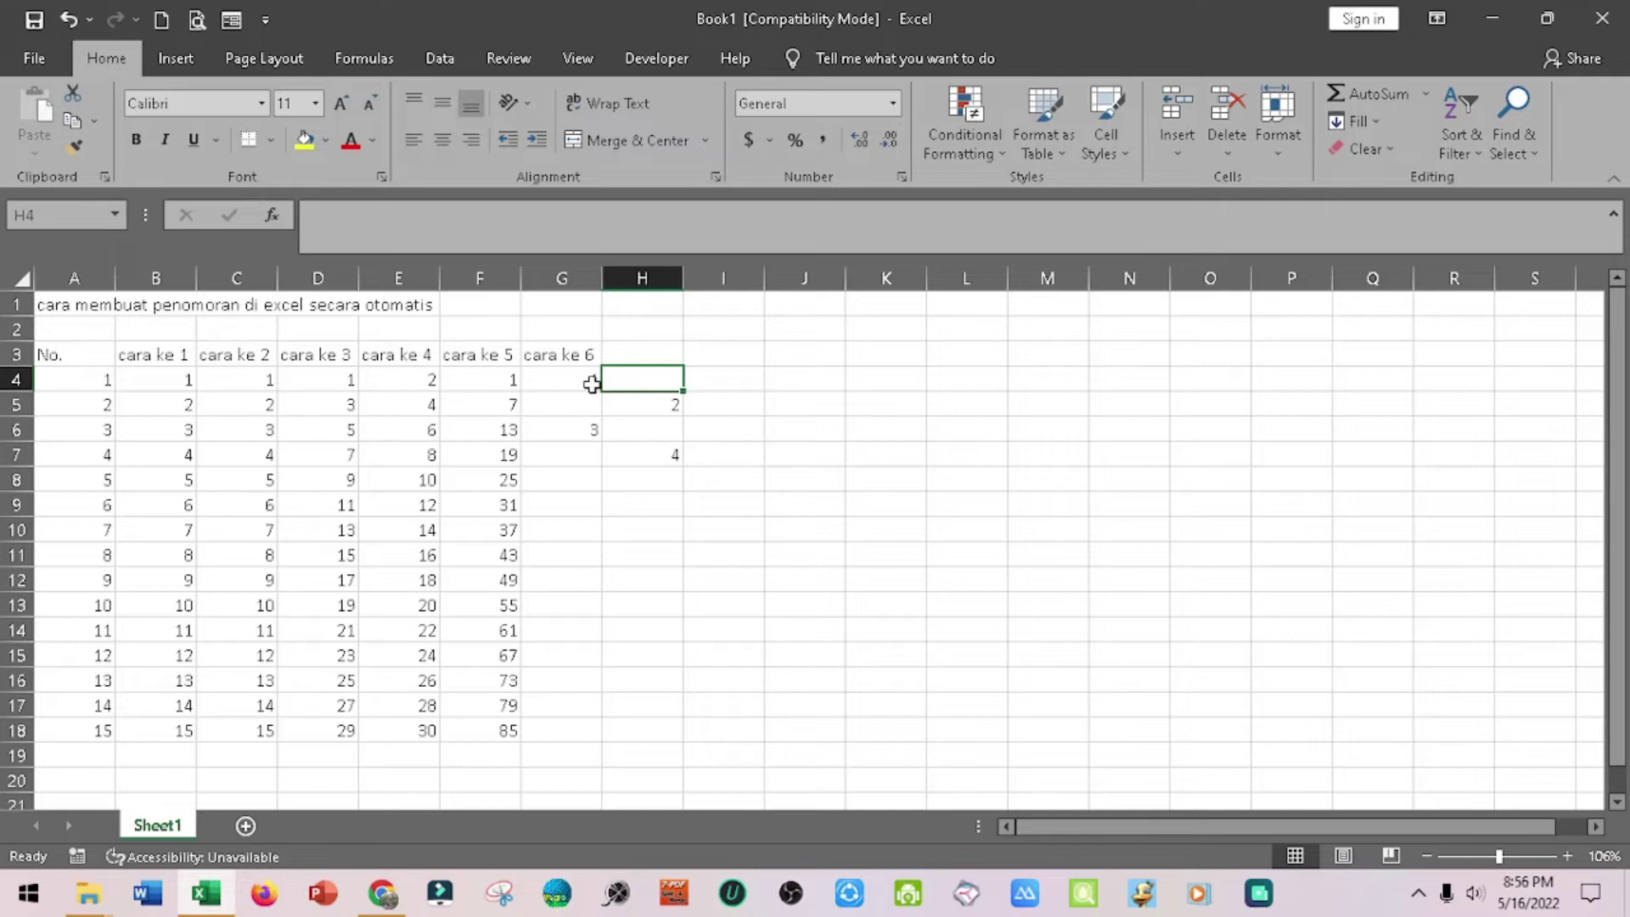
pyautogui.moveTo(591, 383); pyautogui.dragTo(642, 453)
pyautogui.press('Delete')
# Step: Enter 1 in G4 and 2 in G5
pyautogui.press('Left')
pyautogui.press('Right')
pyautogui.write('1')
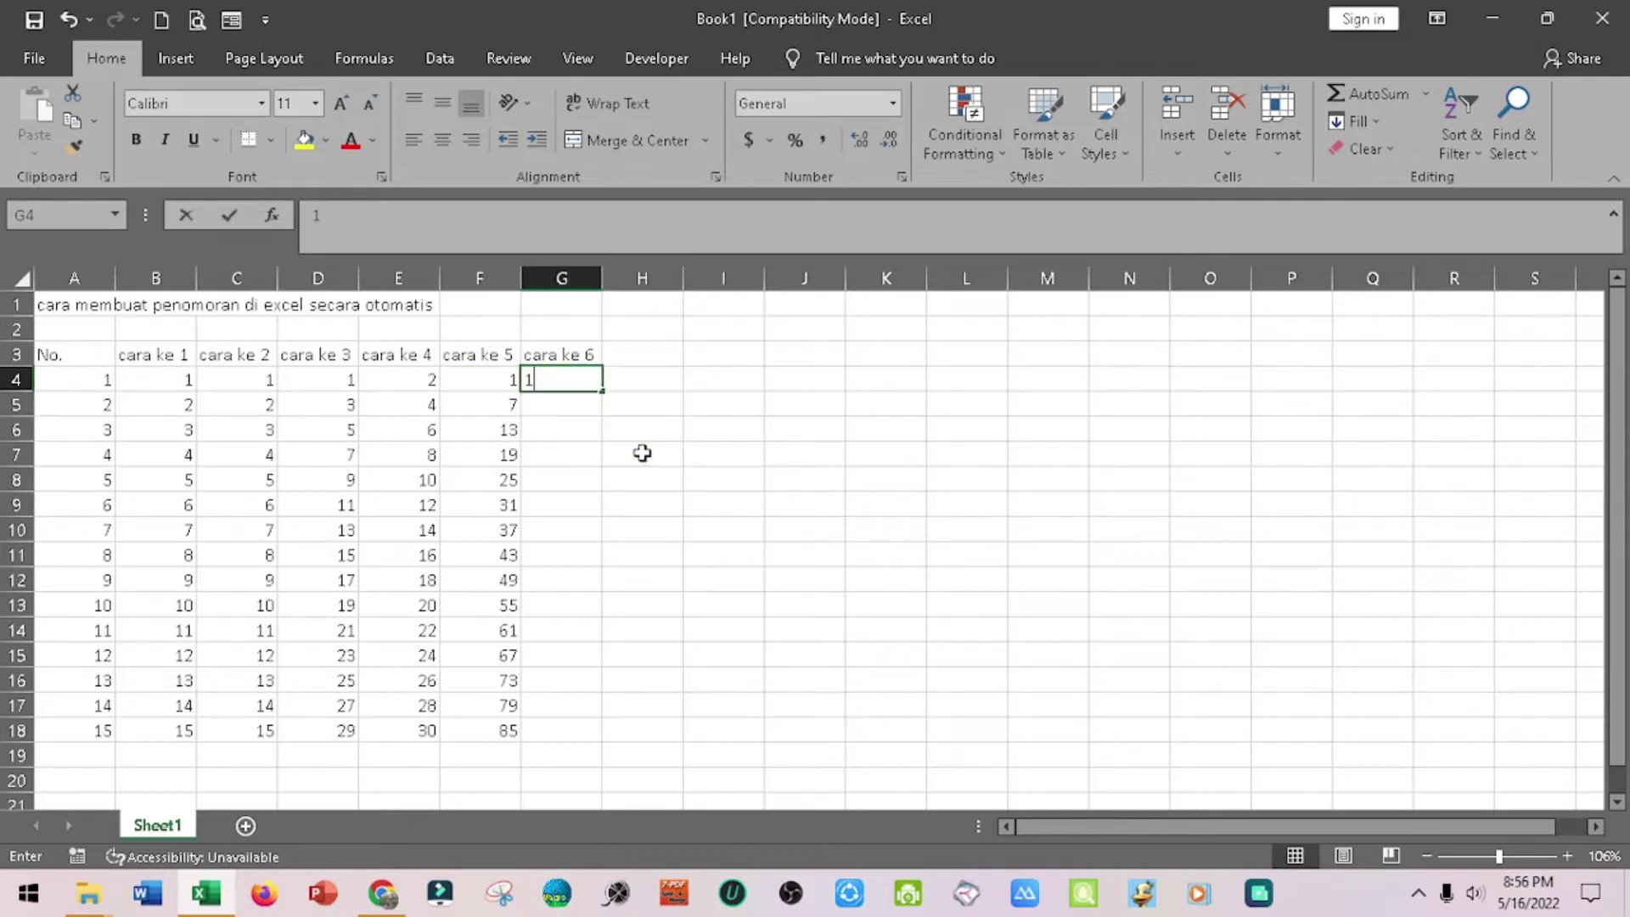
pyautogui.press('Return')
pyautogui.write('2')
pyautogui.press('Up')
# Step: Widen column G, left-align 1 in G4, enter 2 centred in G5, and fill G4:G5 down to G18
pyautogui.moveTo(602, 278); pyautogui.dragTo(687, 289)
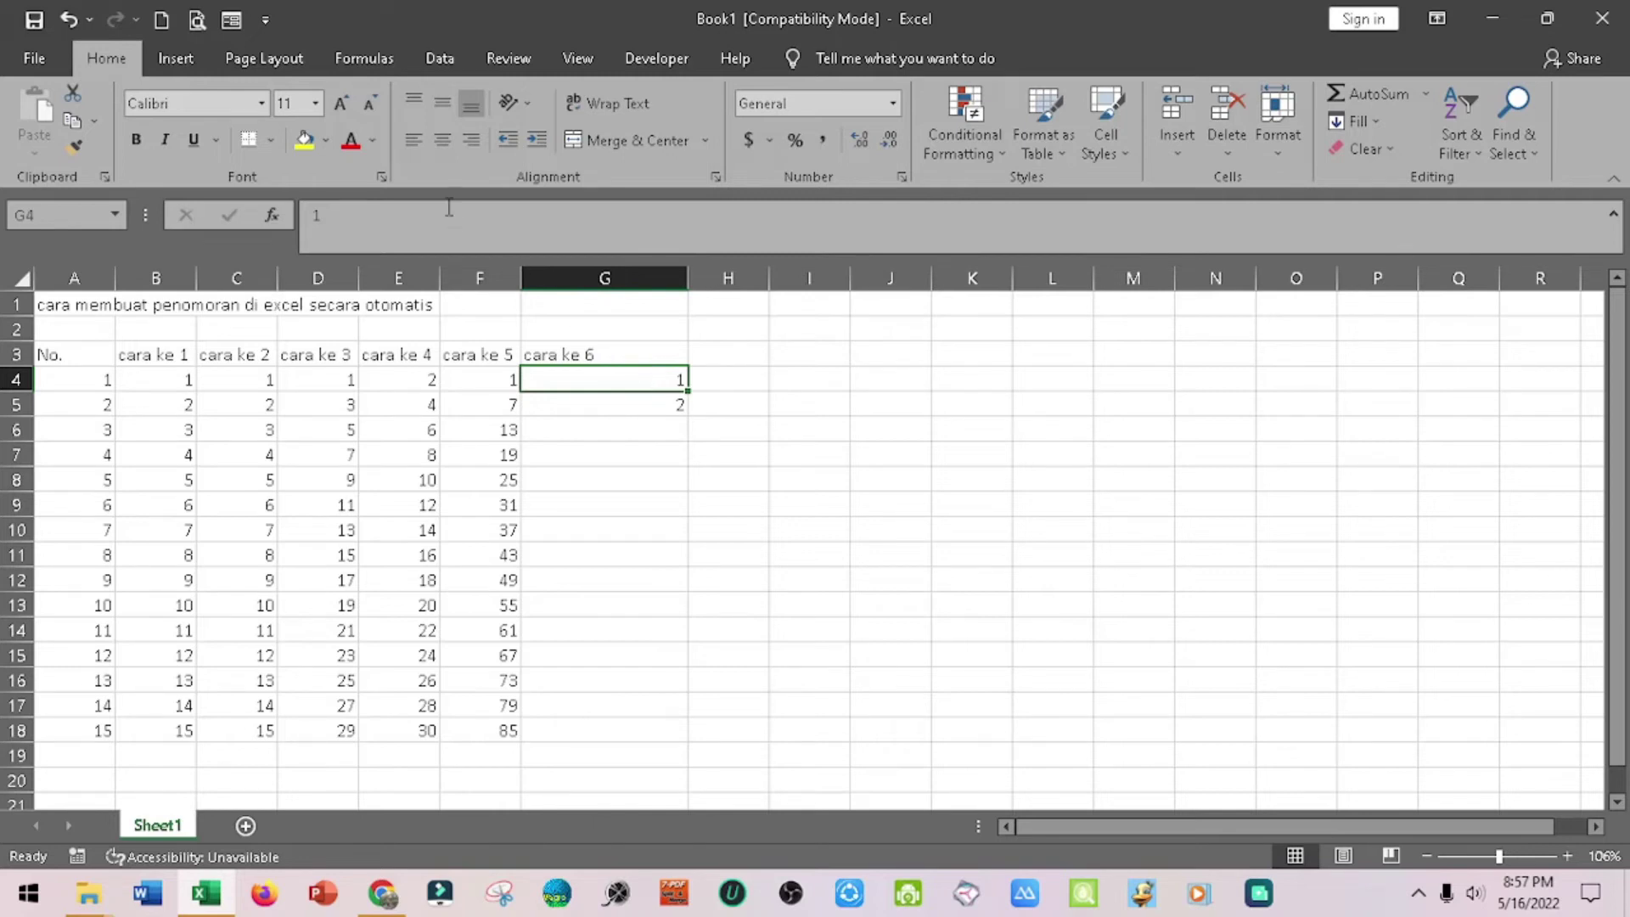
pyautogui.click(413, 139)
pyautogui.click(673, 405)
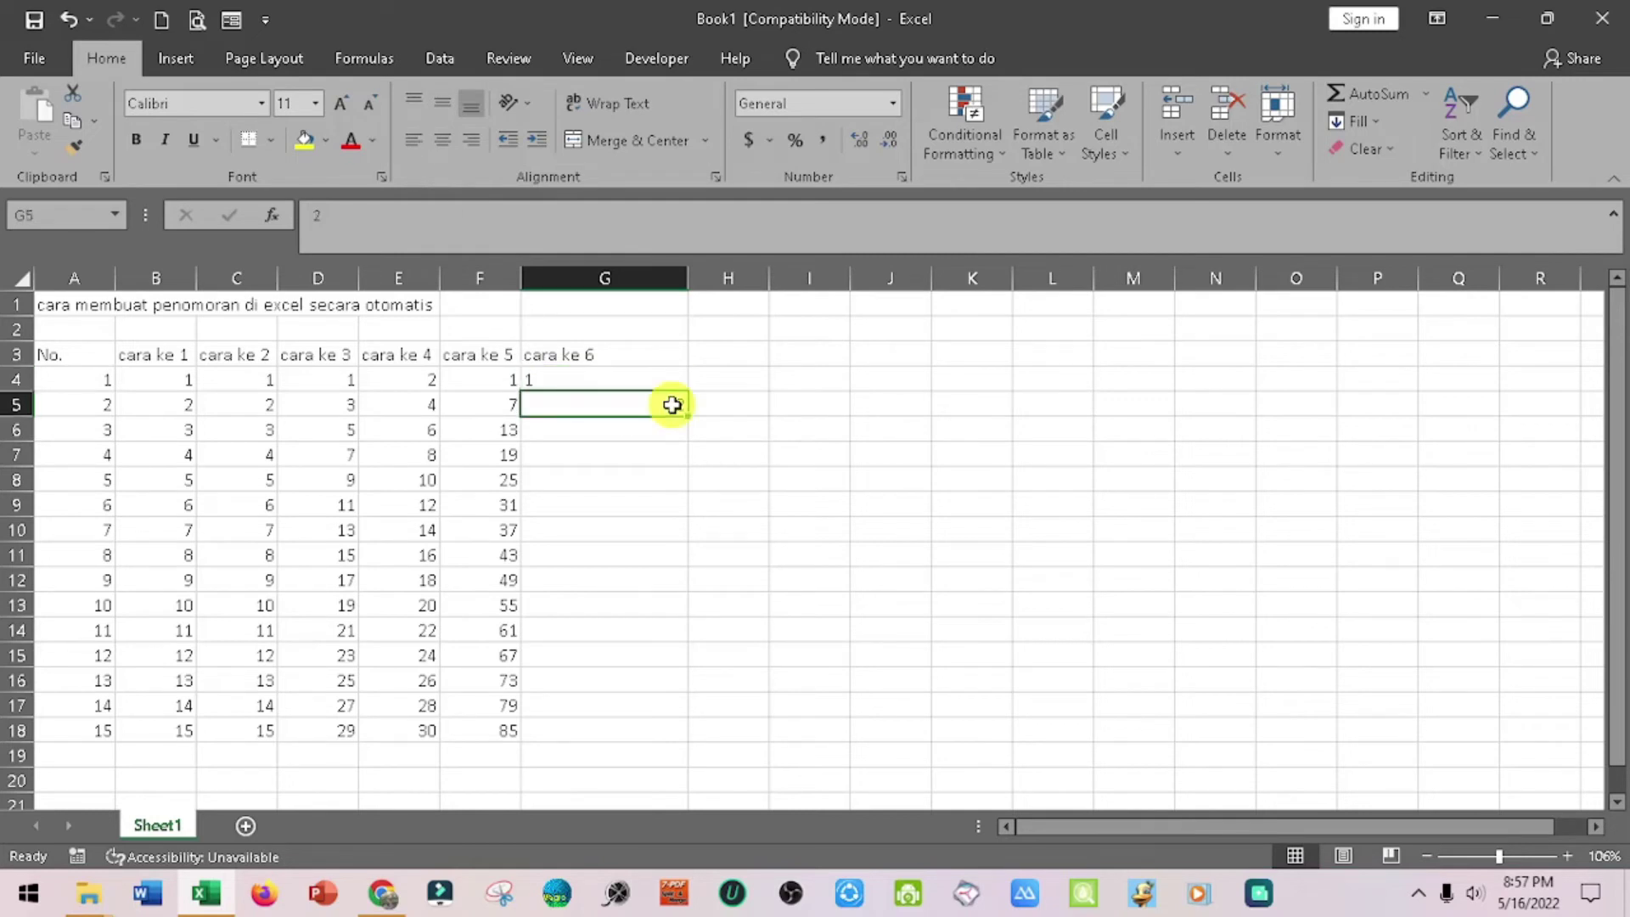
pyautogui.write('2')
pyautogui.hotkey('ctrl', 'Return')
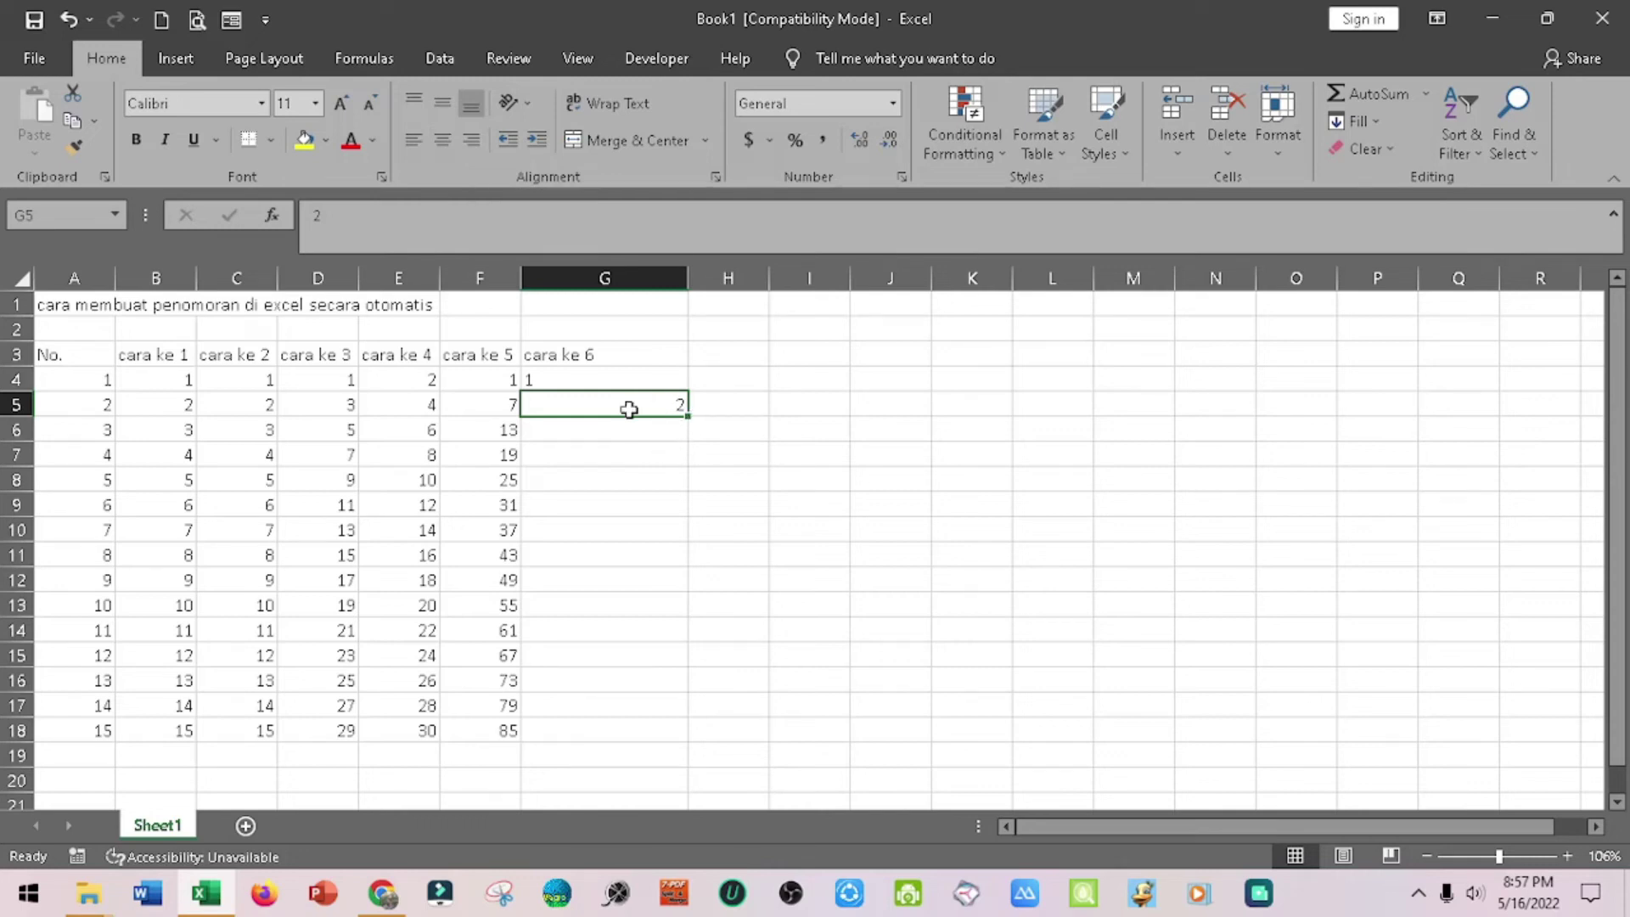
pyautogui.click(445, 148)
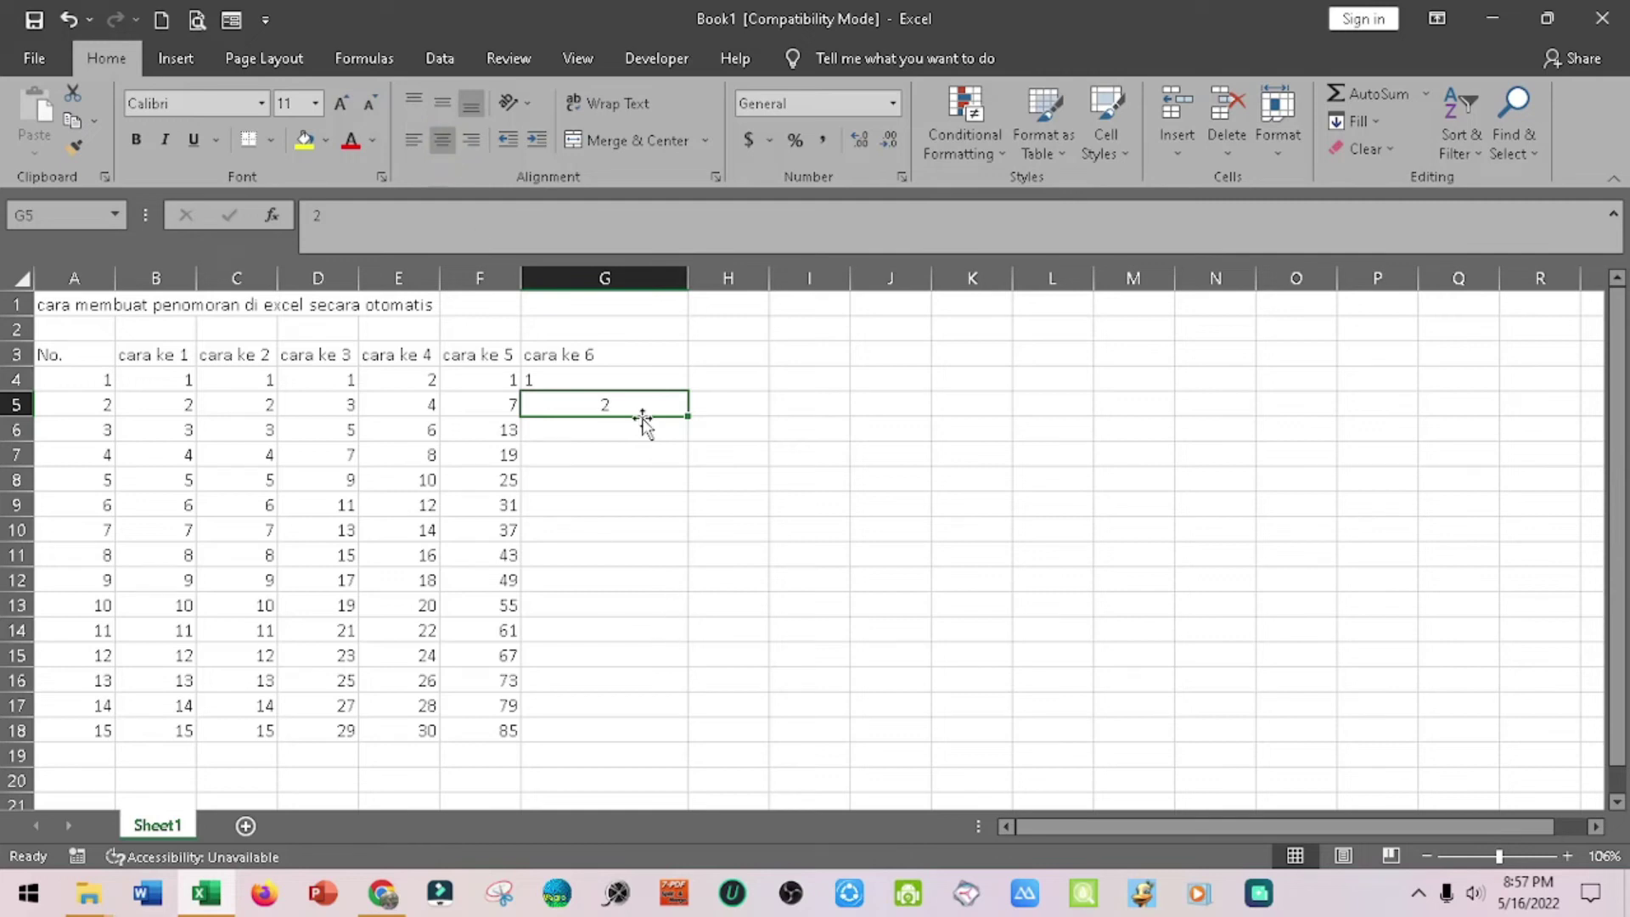
pyautogui.moveTo(626, 379); pyautogui.dragTo(627, 402)
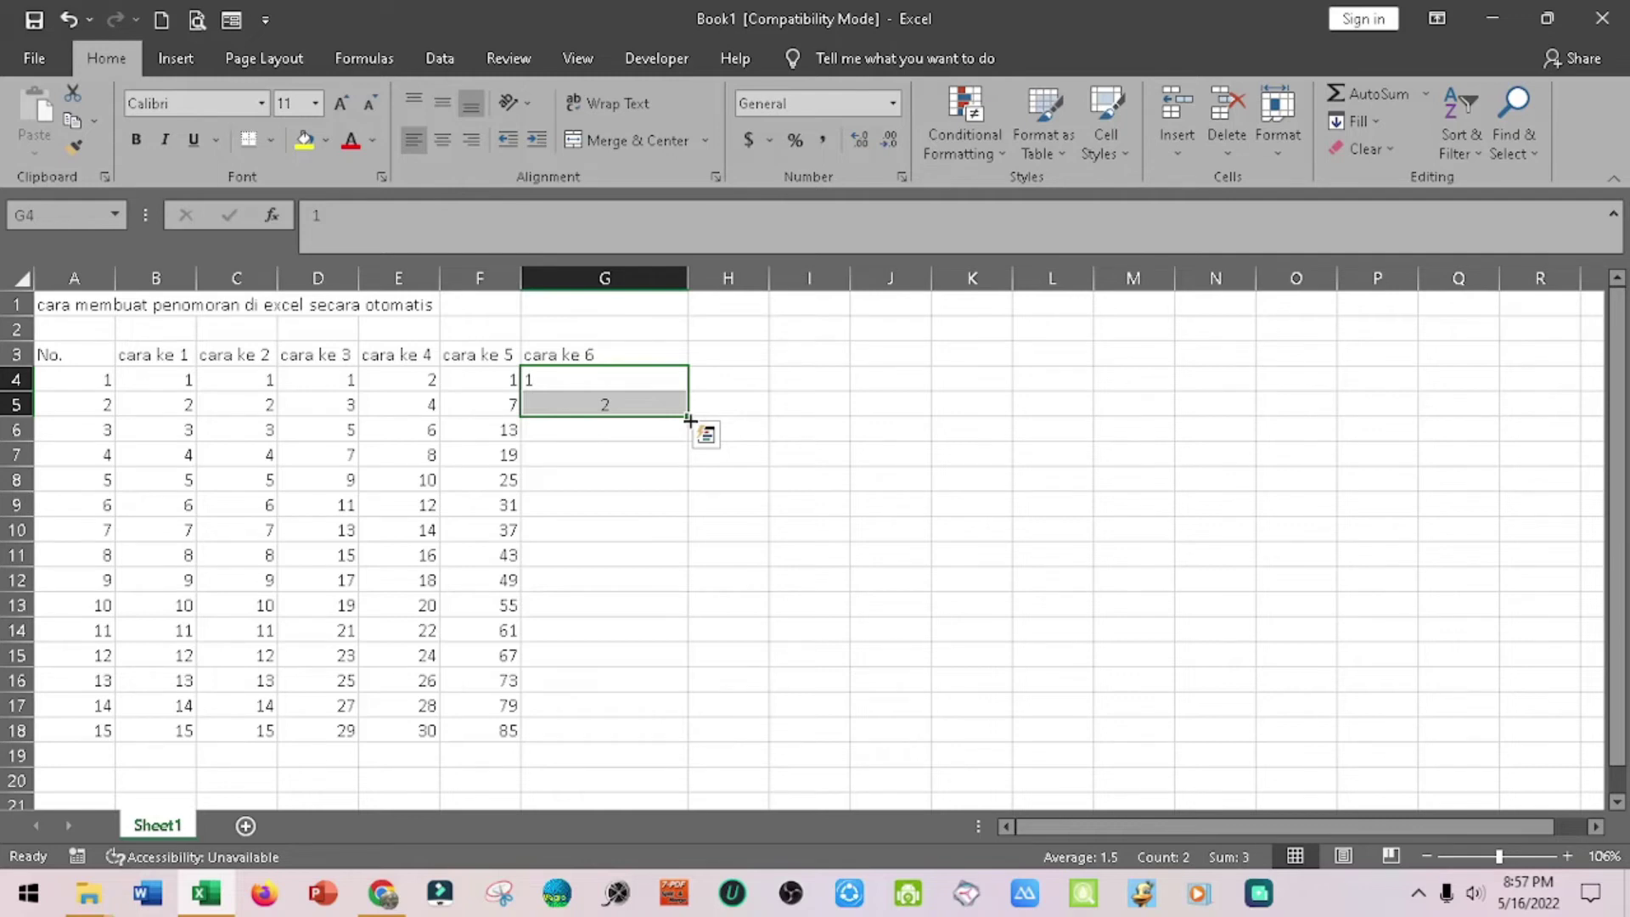
pyautogui.moveTo(689, 419); pyautogui.dragTo(736, 735)
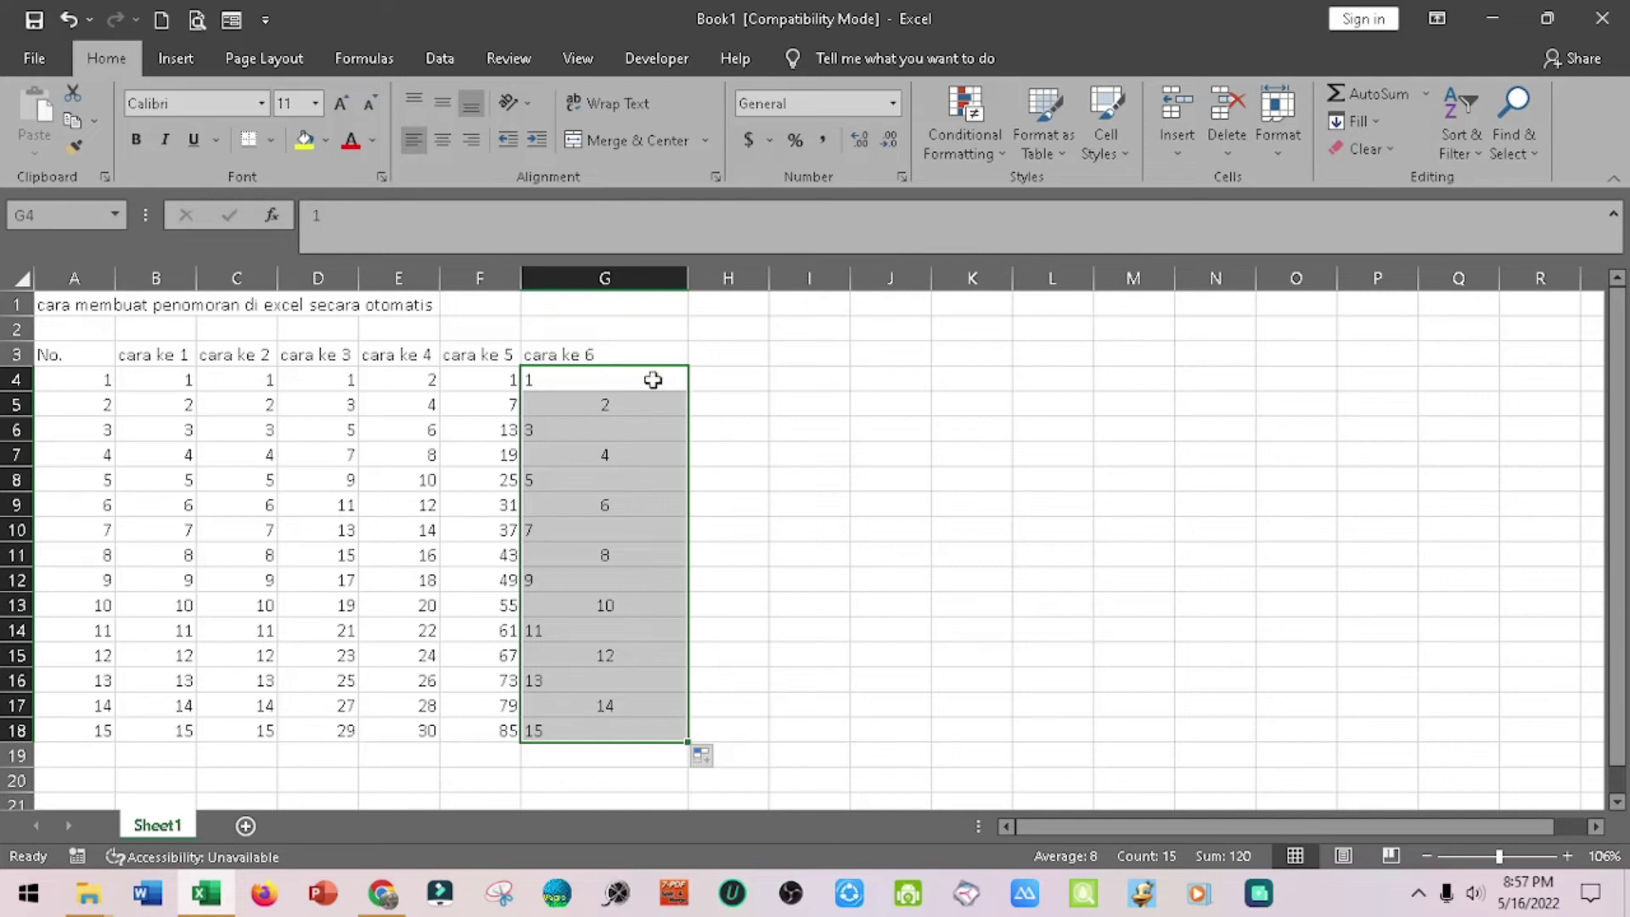
# Step: Enter the heading 'cara ke 7' in H3 and the starting value 1 in H4
pyautogui.click(752, 362)
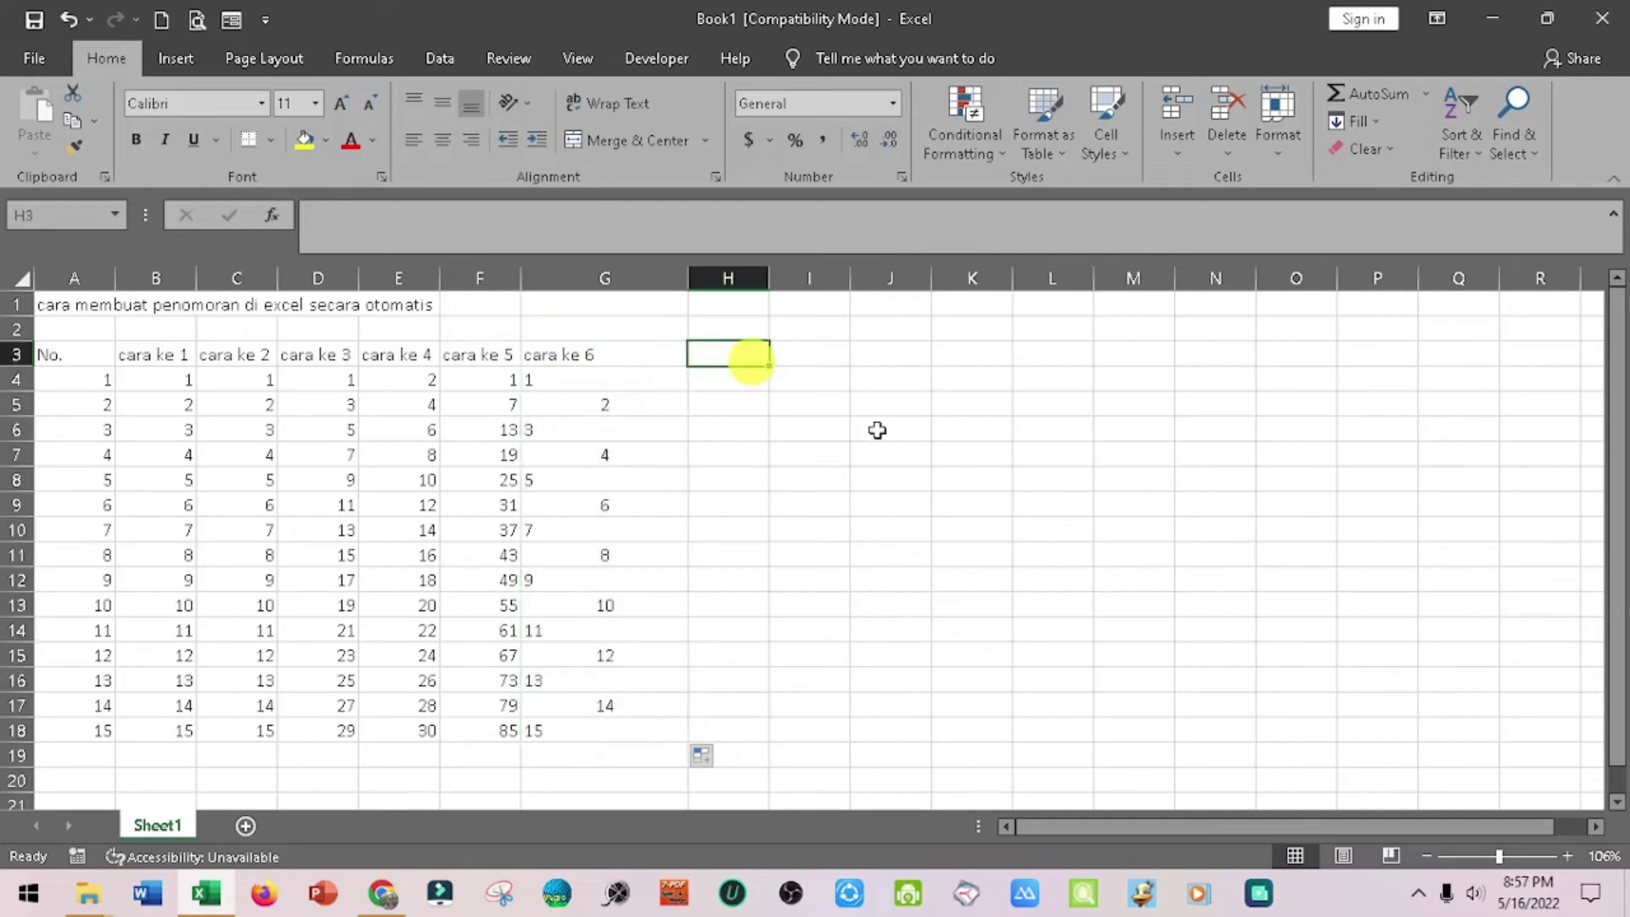
pyautogui.write('cara ke 7')
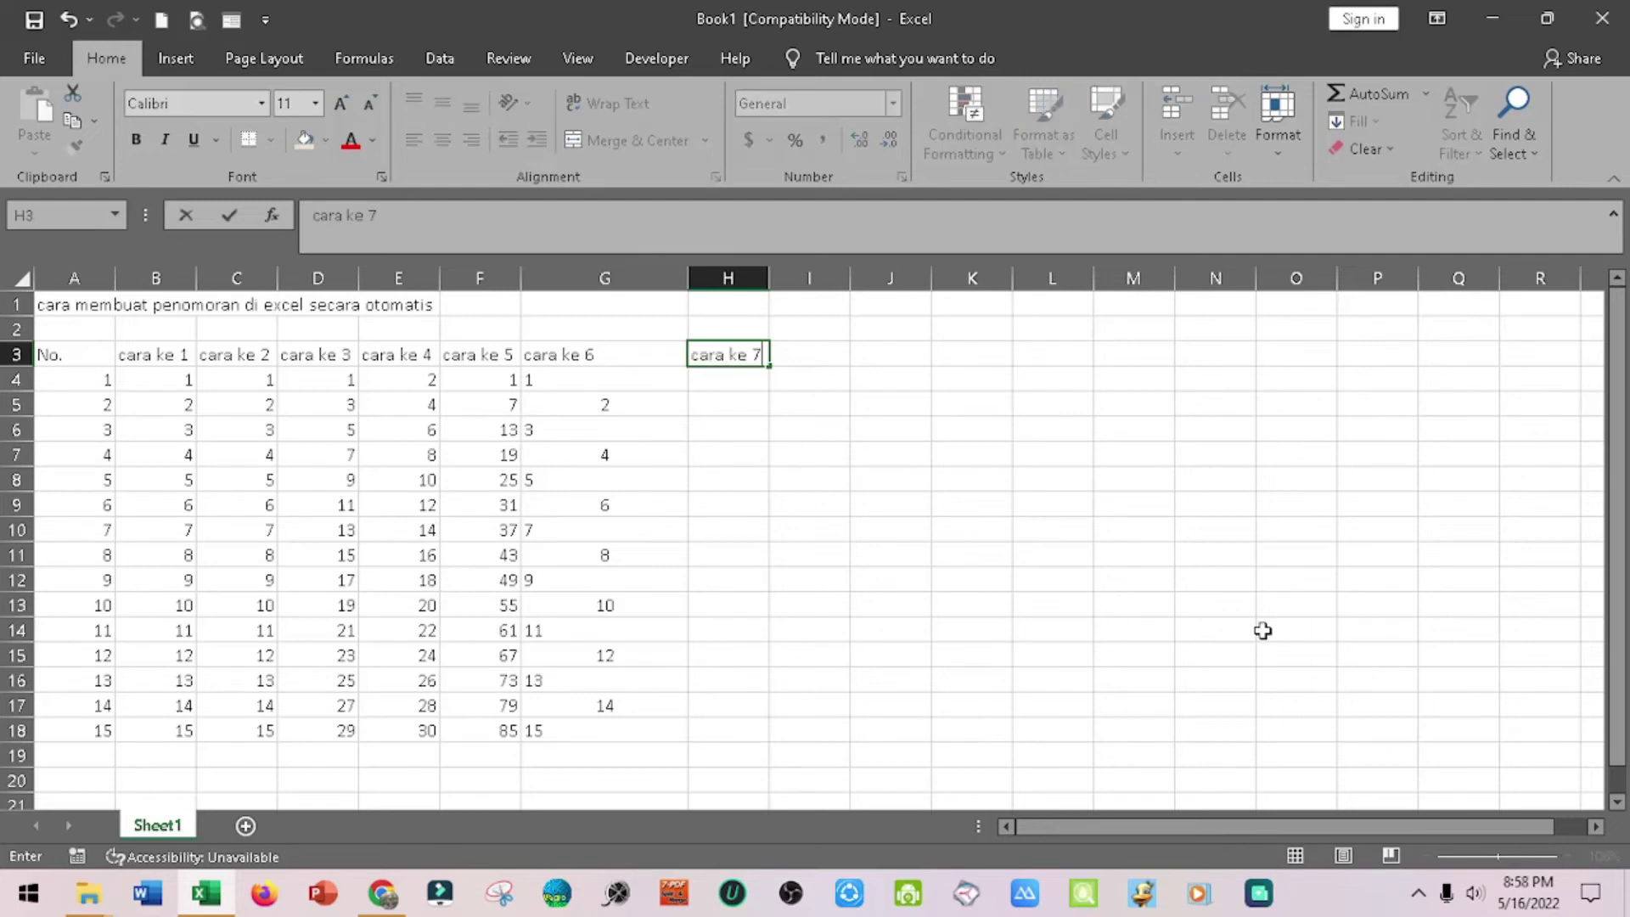
pyautogui.press('Return')
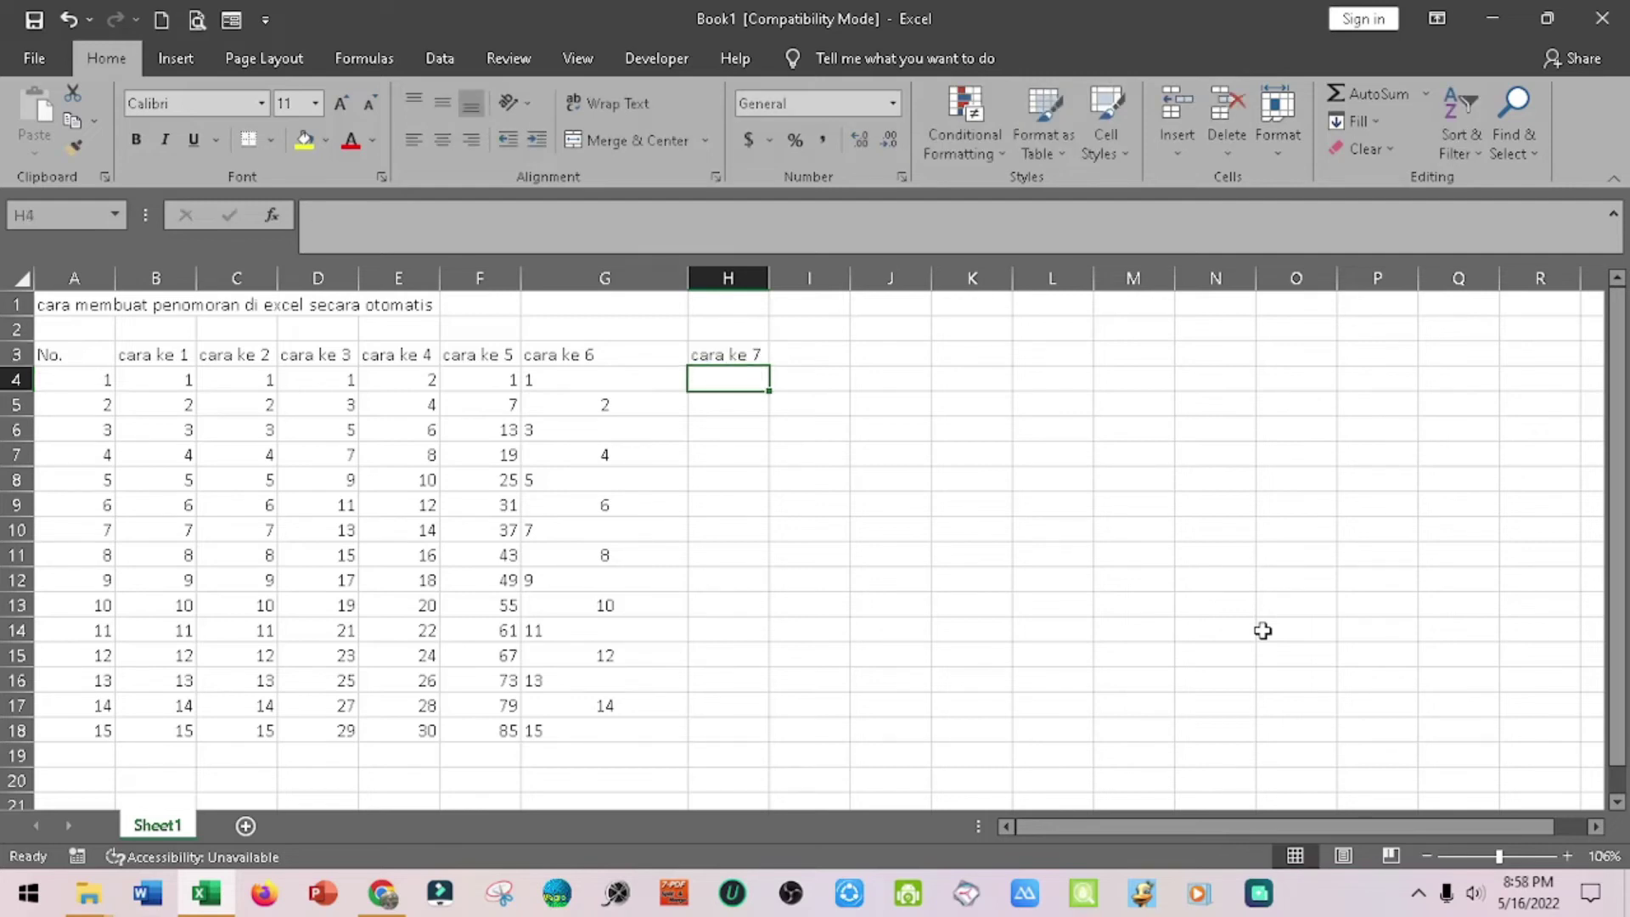
pyautogui.write('1')
pyautogui.press('Return')
pyautogui.press('Up')
# Step: Fill a linear Series down the column from H4, stopping at 15
pyautogui.click(1378, 121)
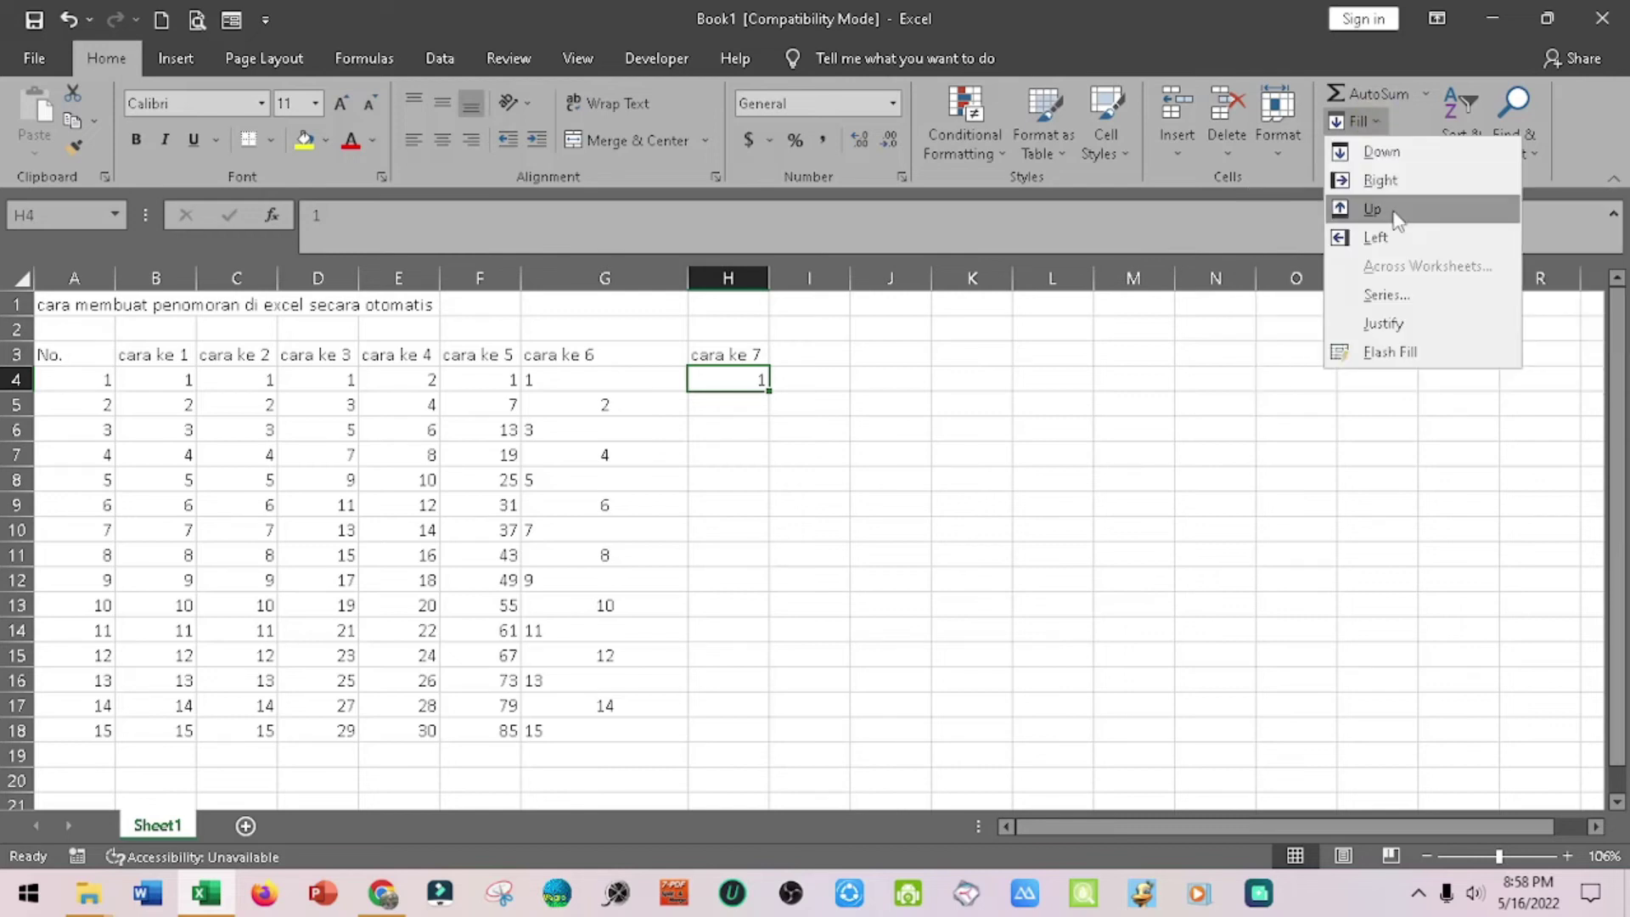
pyautogui.click(1415, 297)
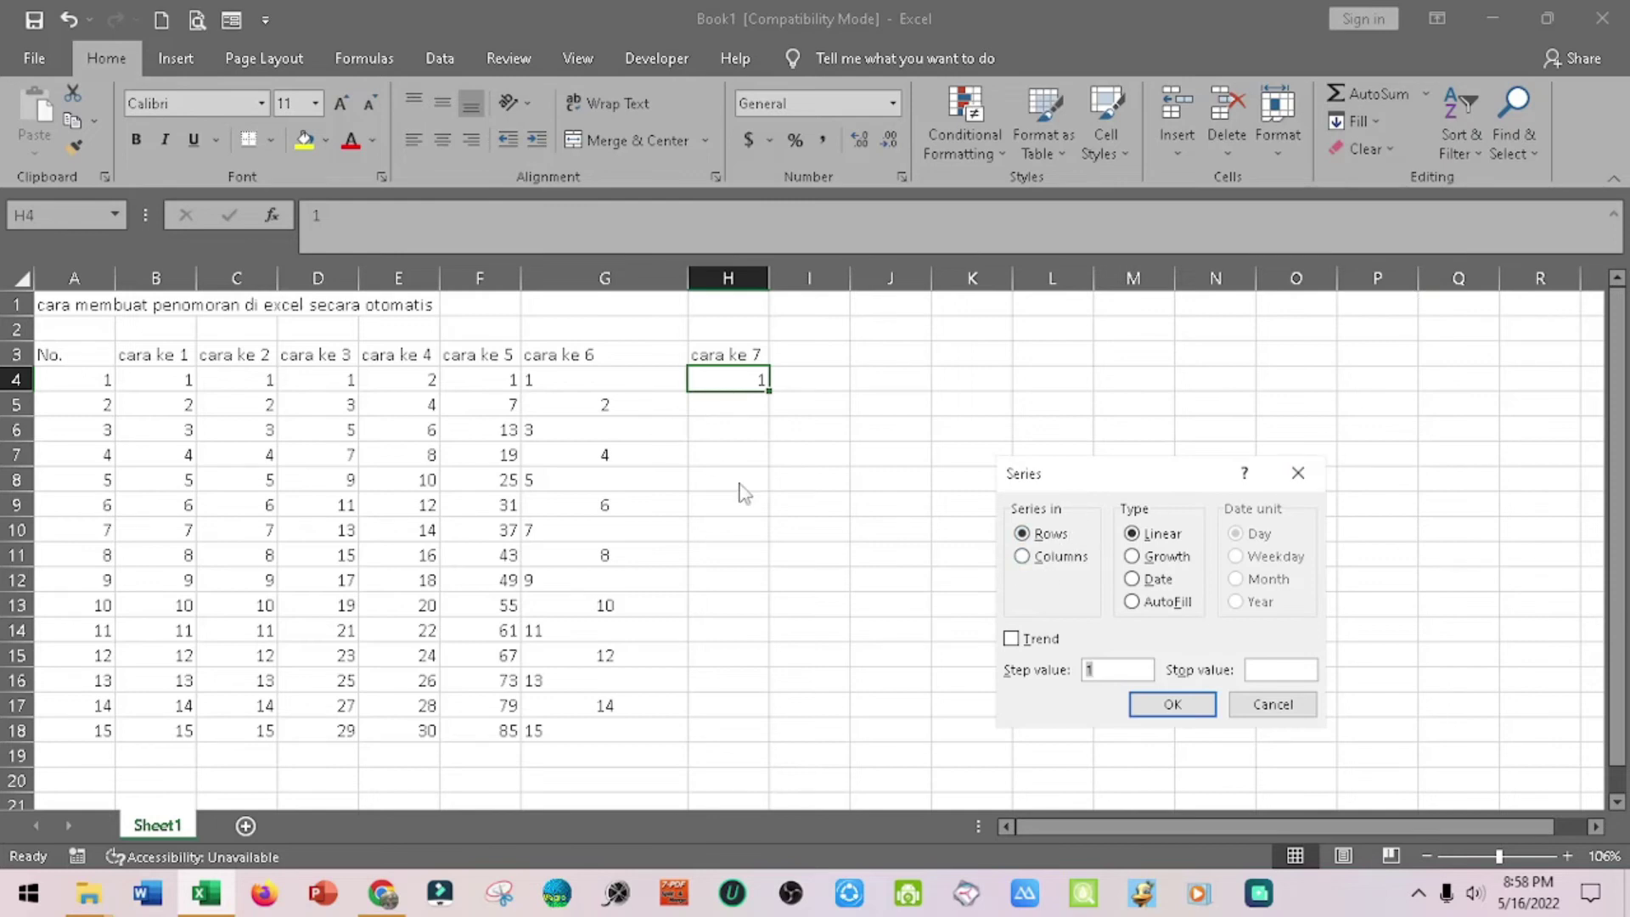
pyautogui.click(1024, 557)
pyautogui.click(1276, 668)
pyautogui.click(1172, 703)
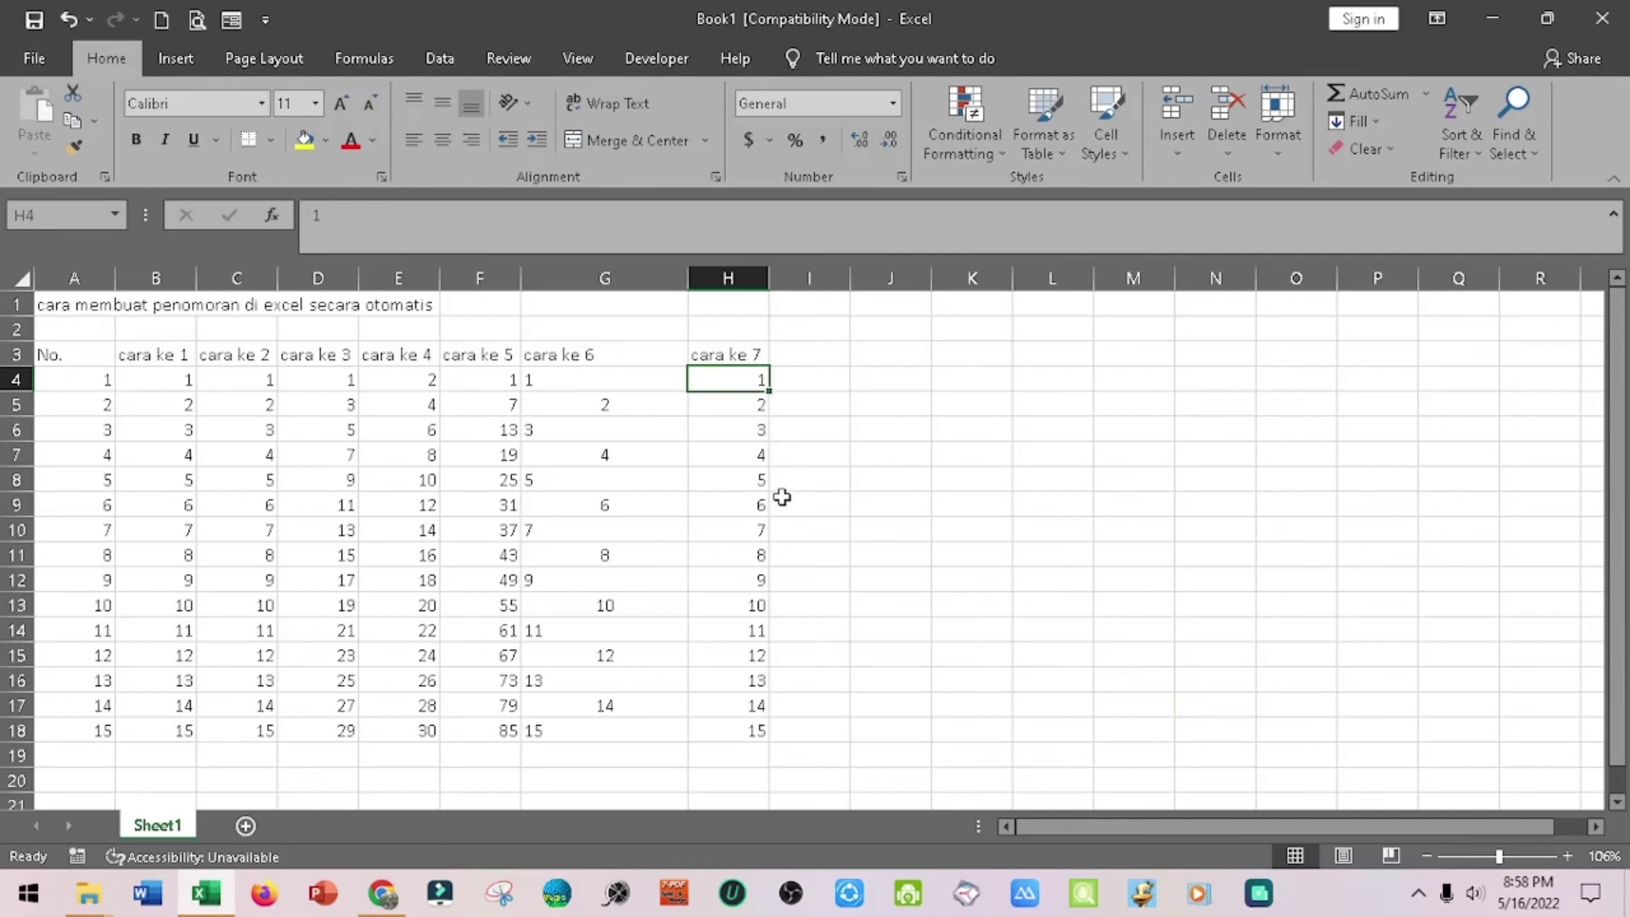
# Step: Enter the heading 'cara ke 8' in I3 and the starting value 1 in I4
pyautogui.click(806, 352)
pyautogui.write('c')
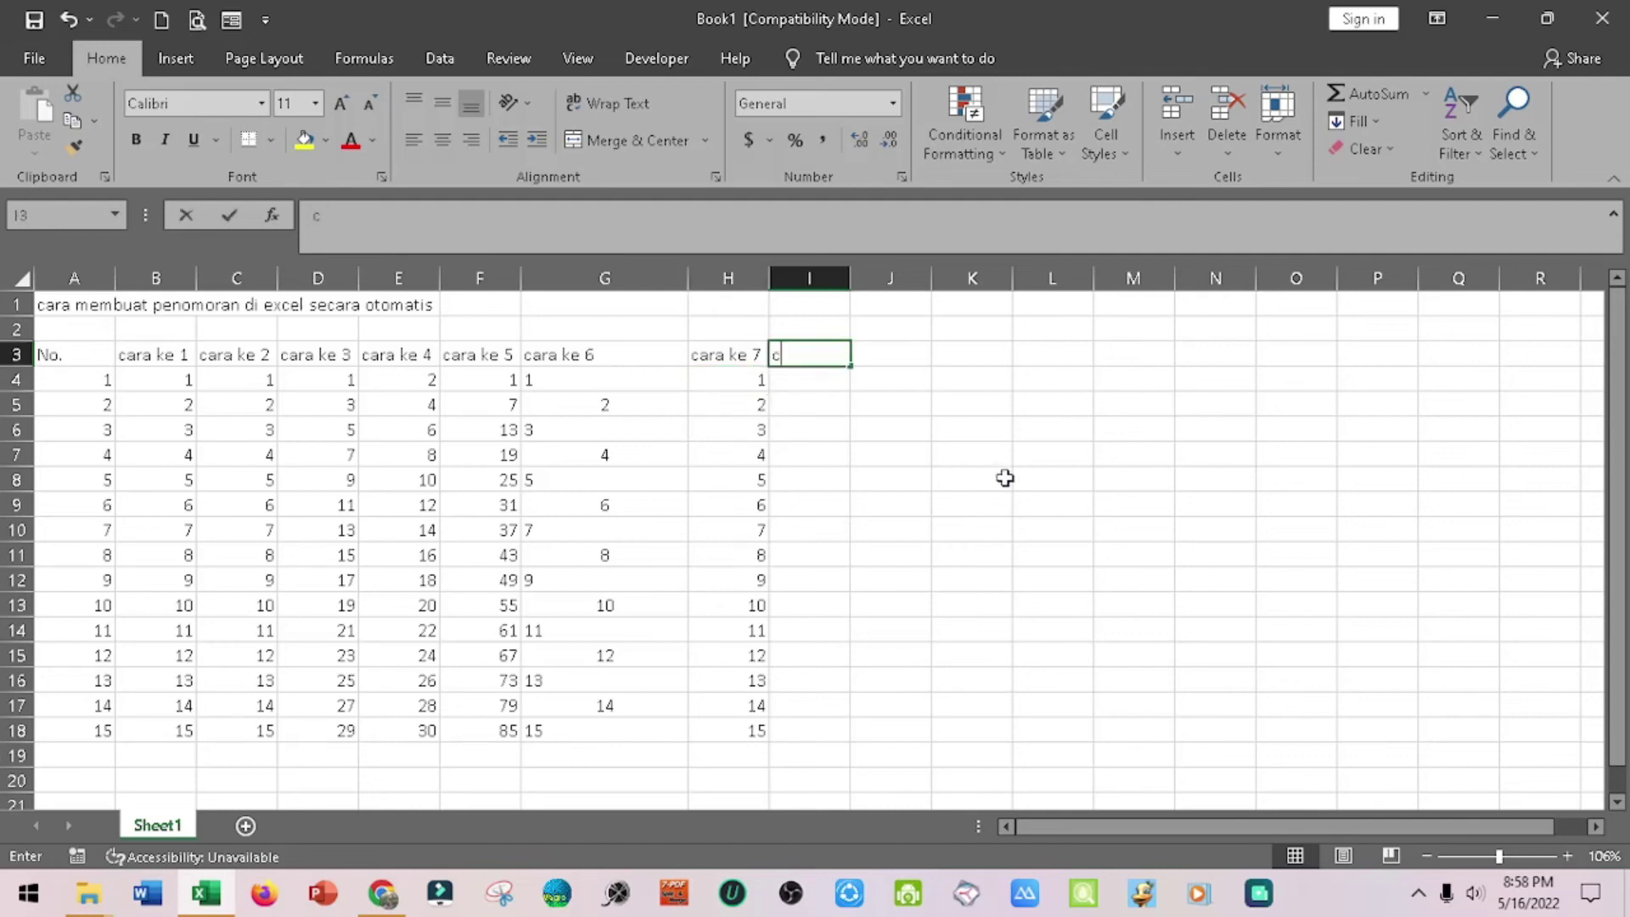
pyautogui.write('ara ke 8')
pyautogui.press('Return')
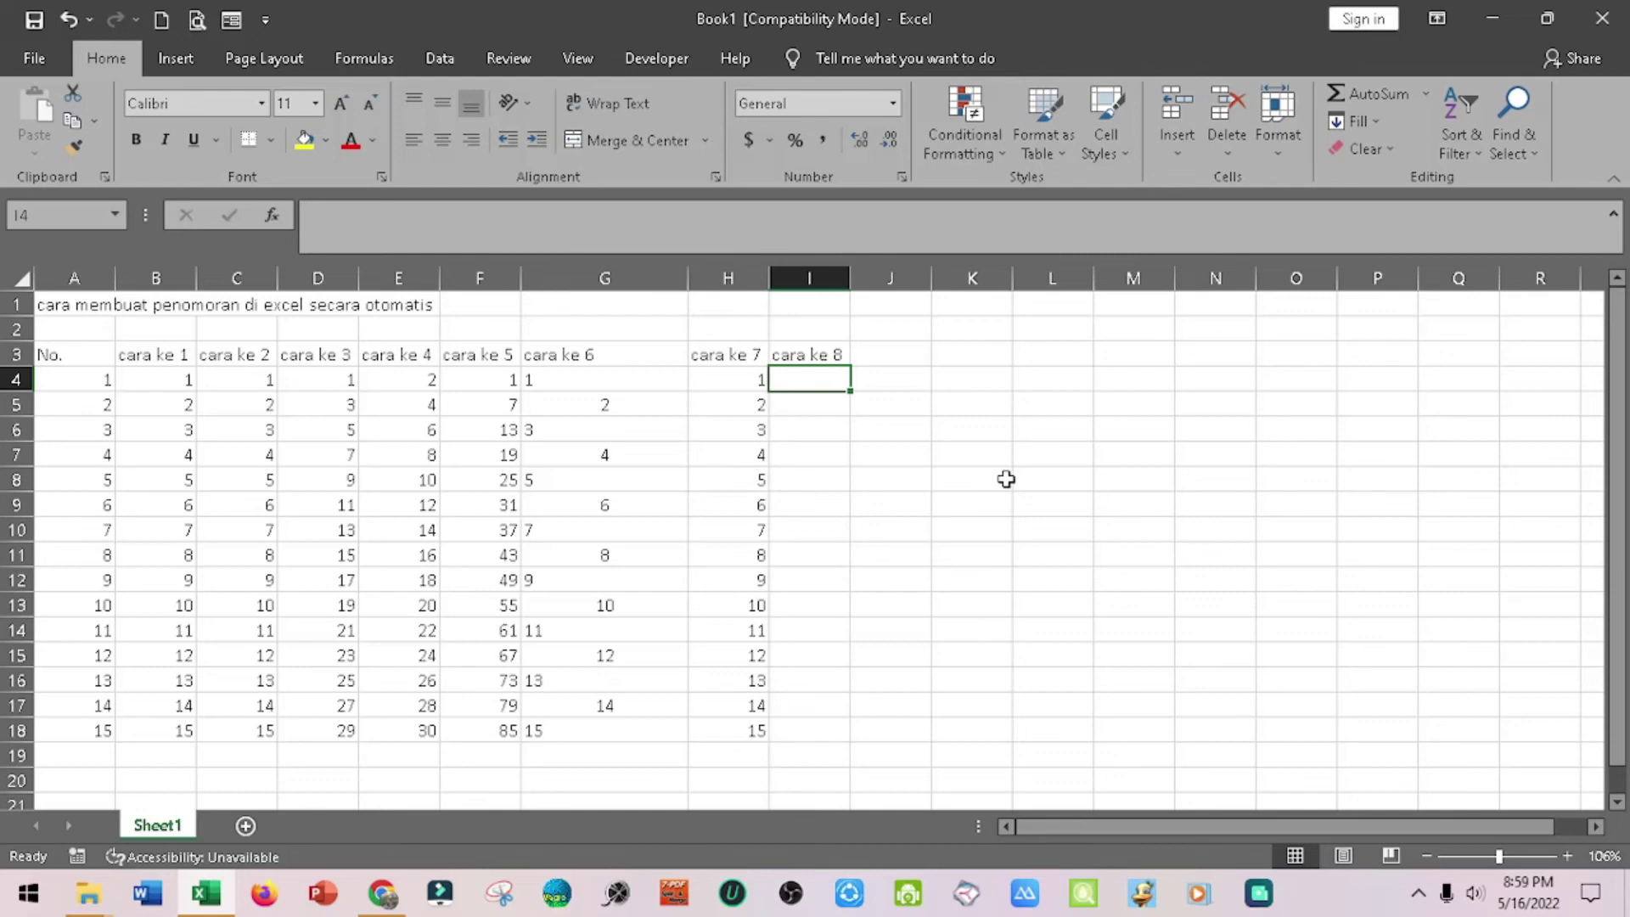
pyautogui.write('1')
pyautogui.press('Tab')
pyautogui.press('Left')
# Step: Fill a linear Series across row 4 from I4 with step 1 and stop value 7
pyautogui.click(1384, 124)
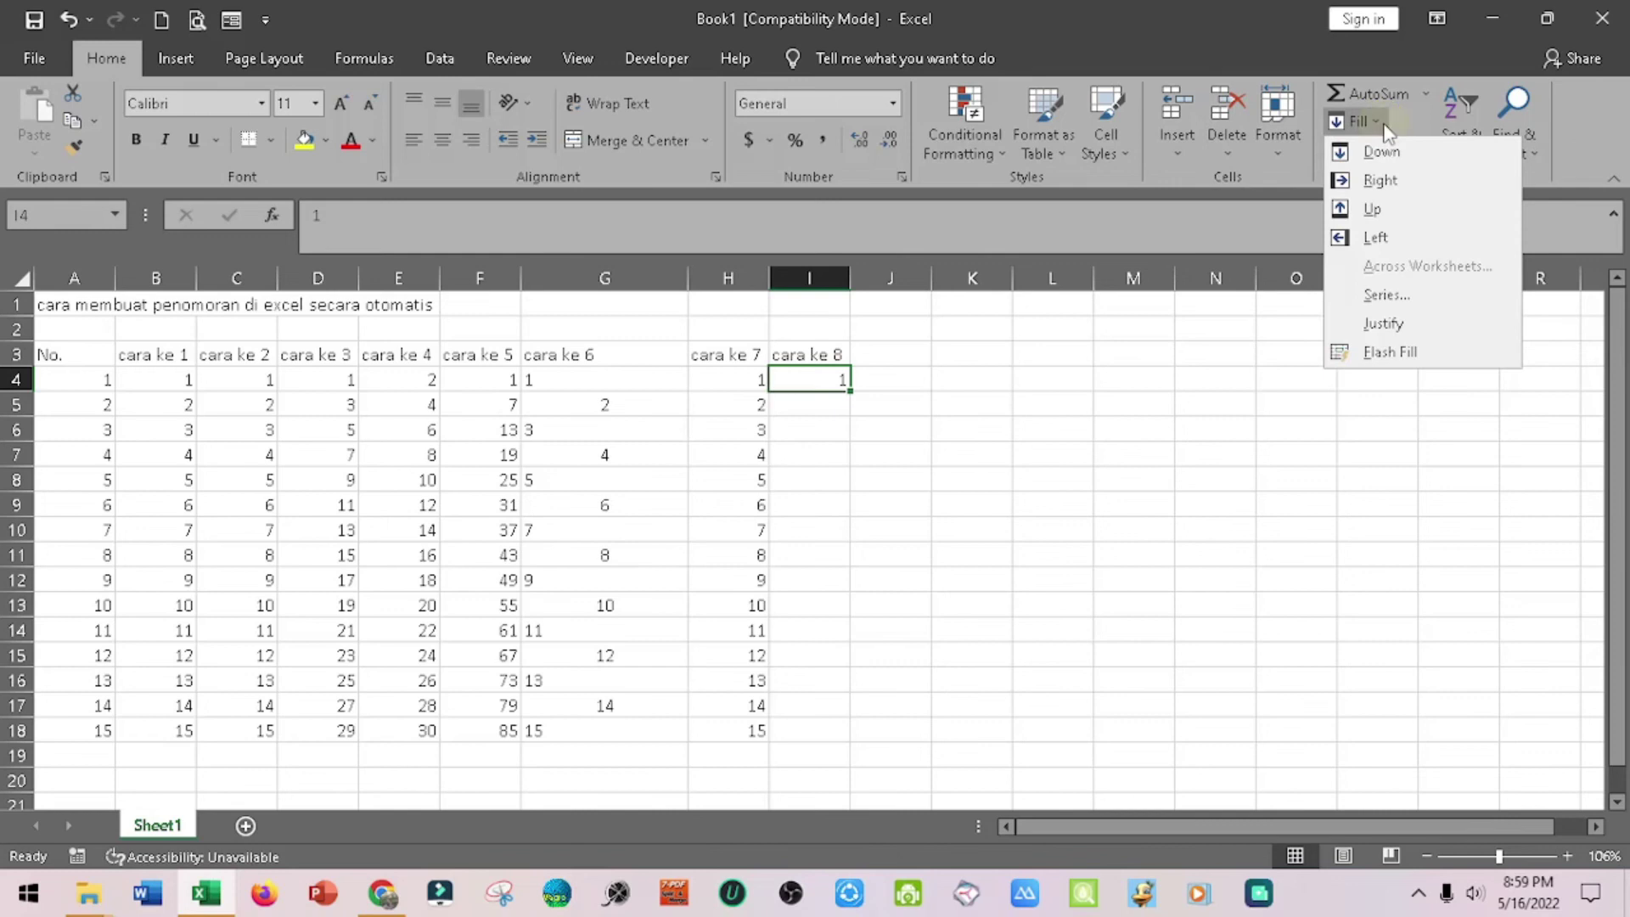
pyautogui.click(1397, 298)
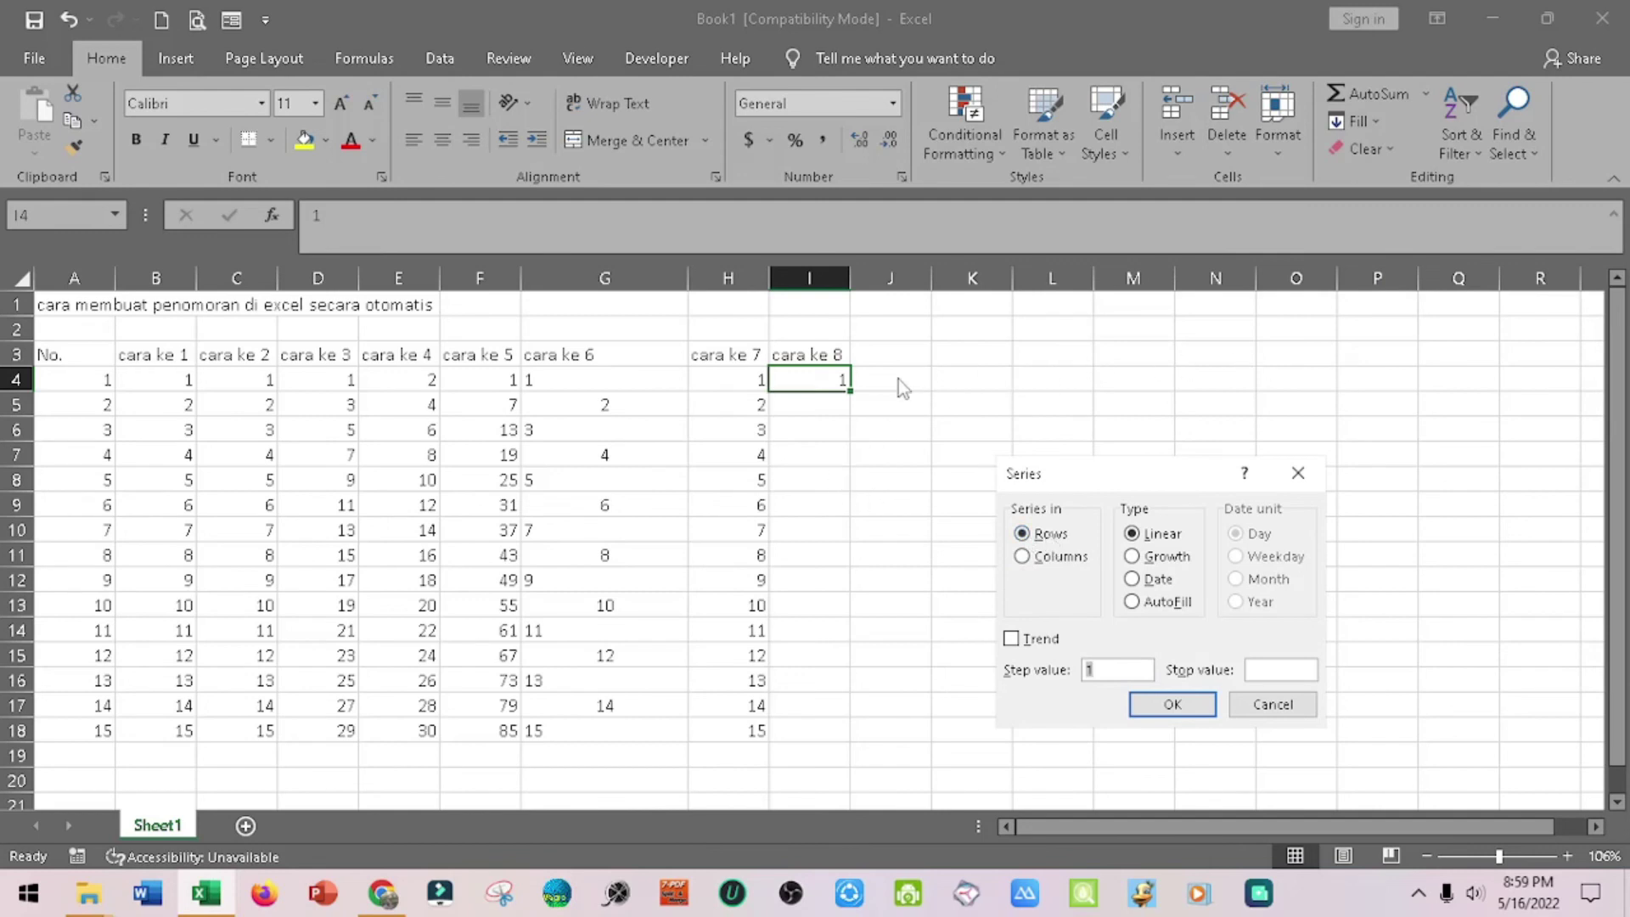
pyautogui.click(1125, 675)
pyautogui.click(1281, 669)
pyautogui.write('7')
pyautogui.click(1209, 712)
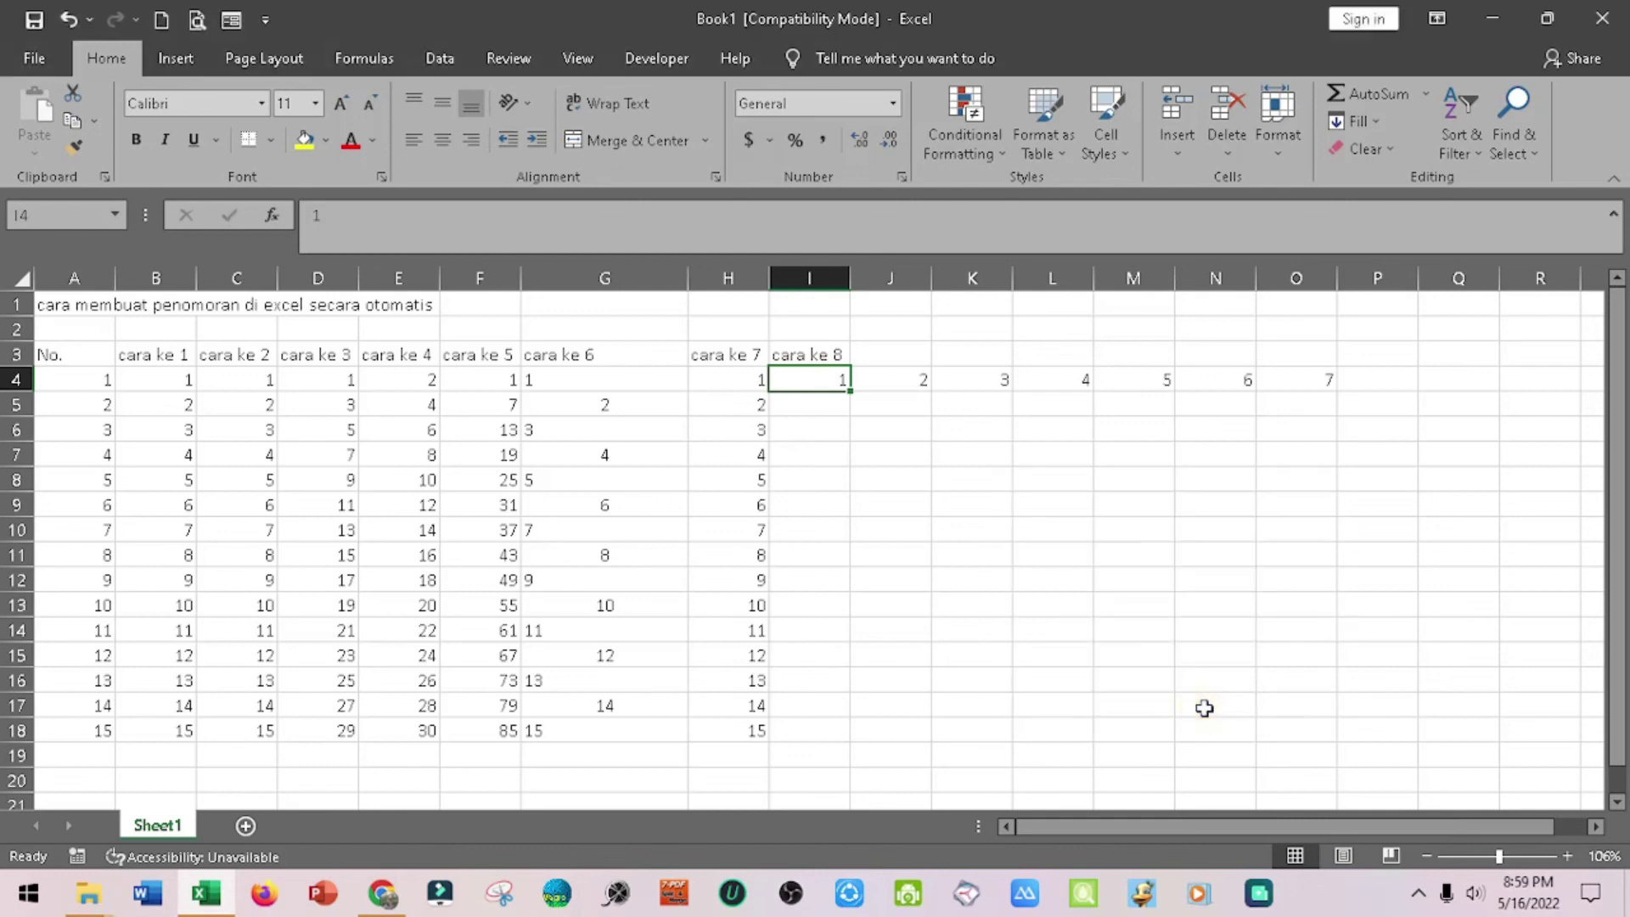